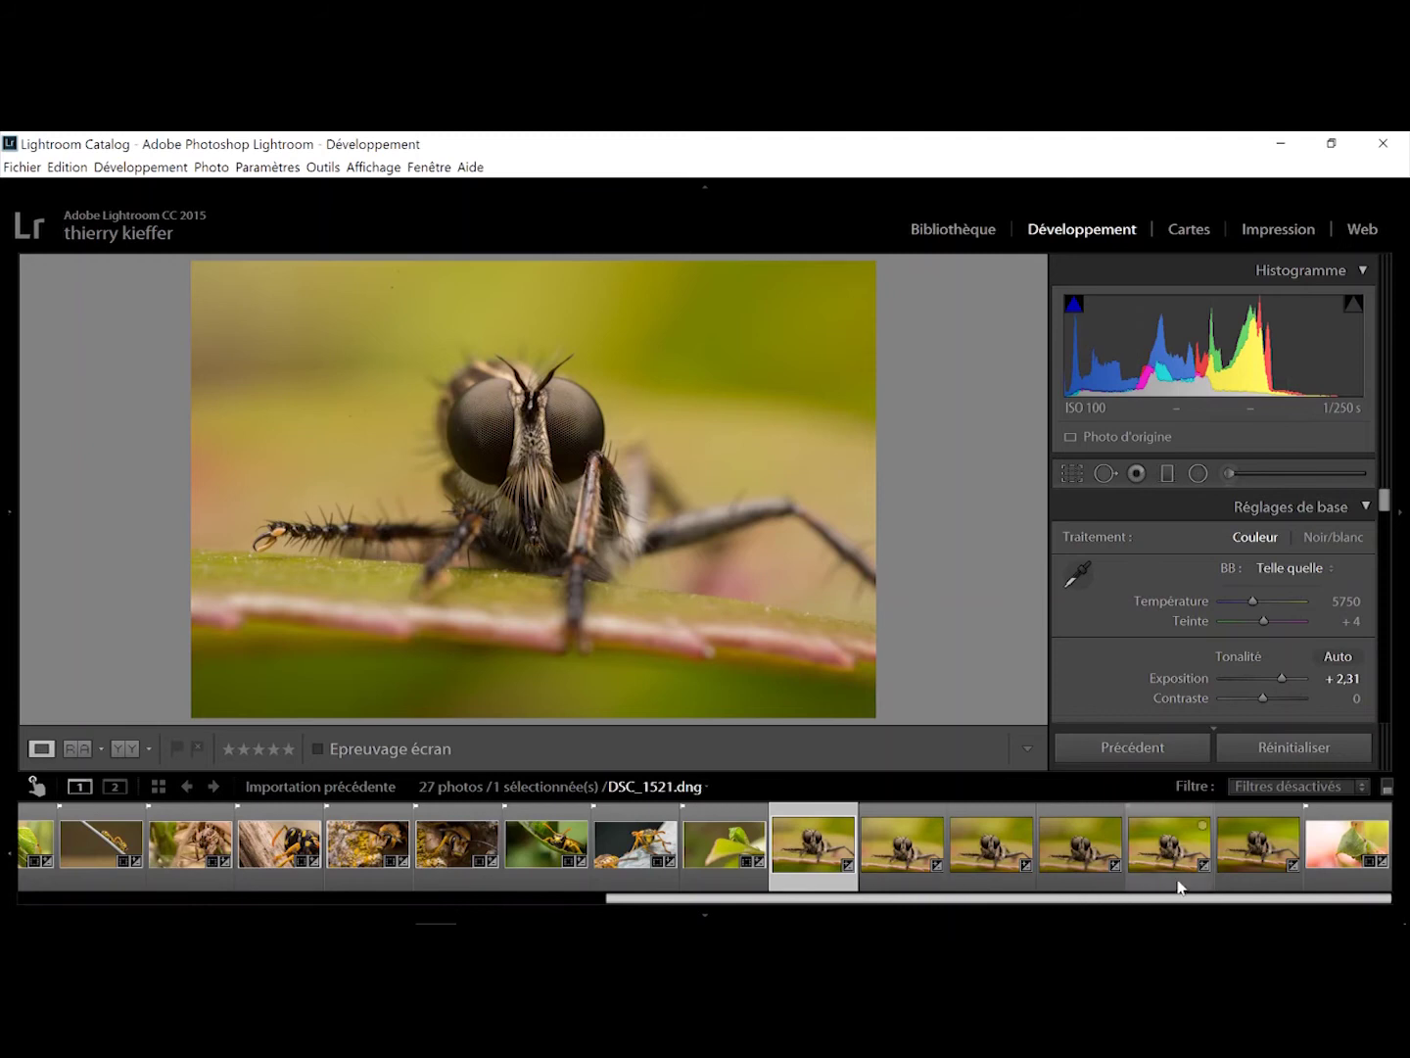
- Select the six robber fly photos from DSC_1518 to DSC_1524 and open them as layers in one Photoshop document
click(930, 887)
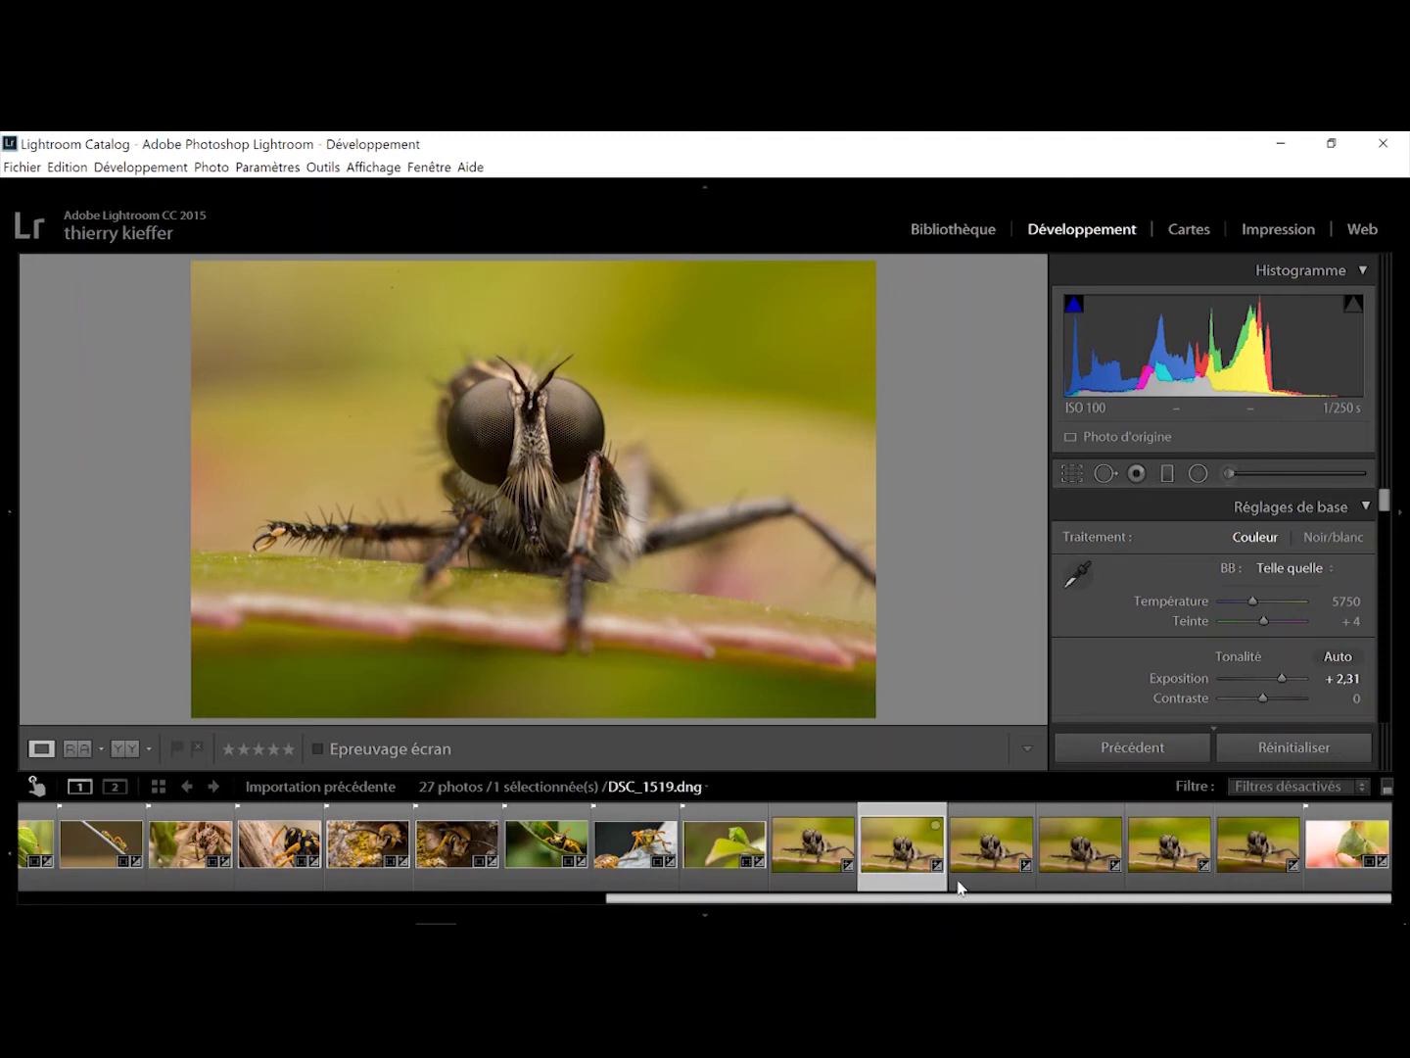
click(962, 886)
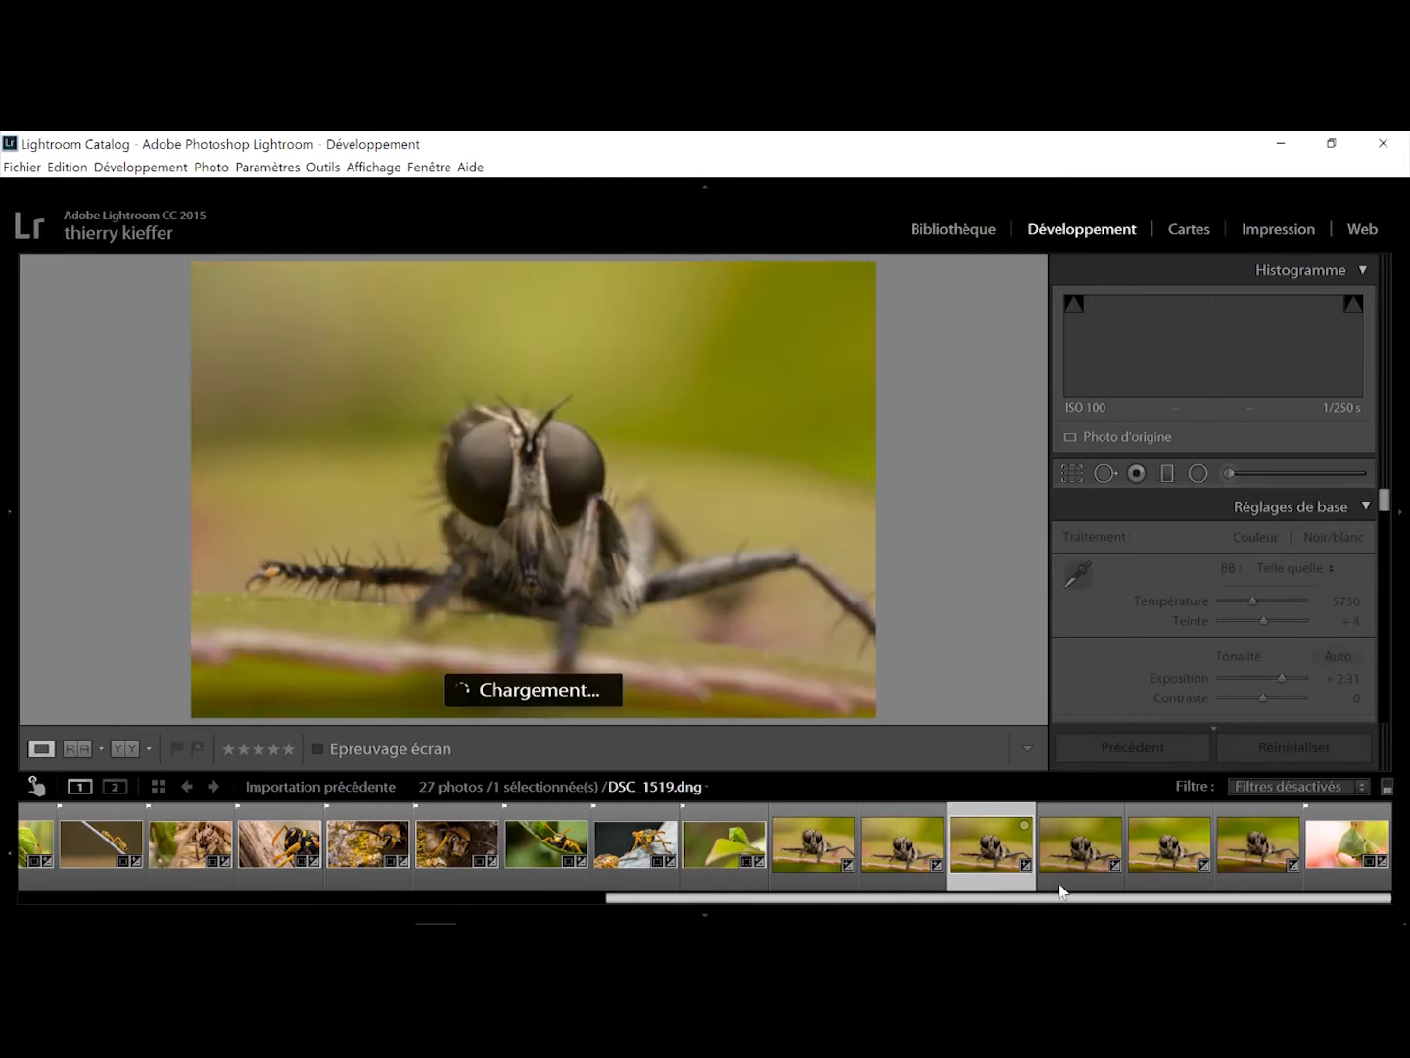
click(1061, 888)
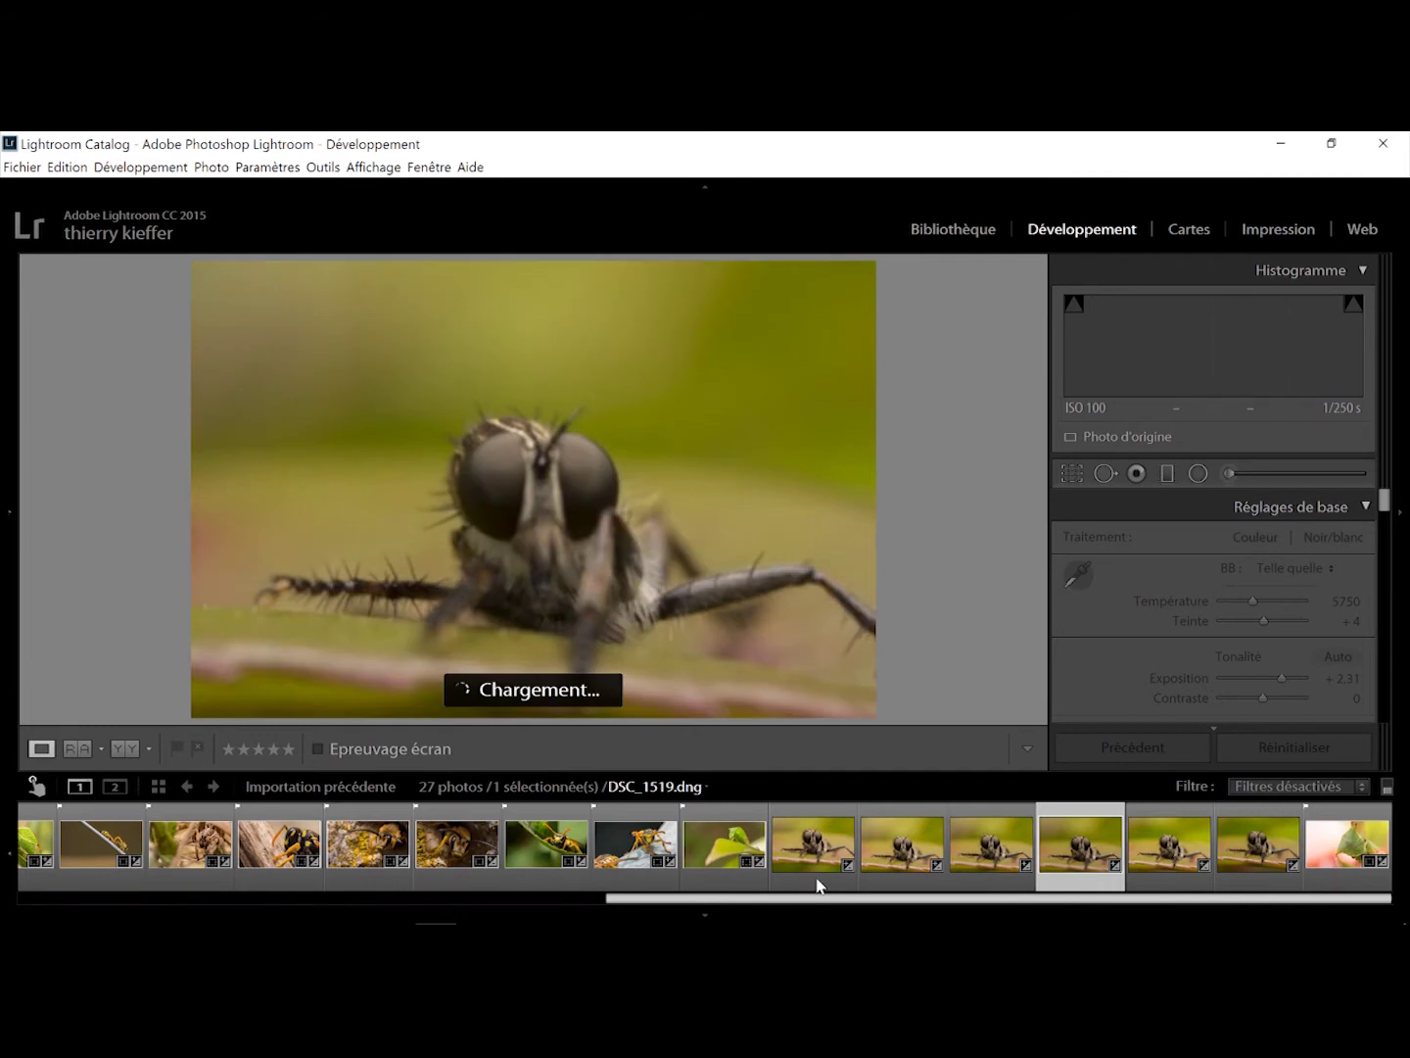
click(818, 886)
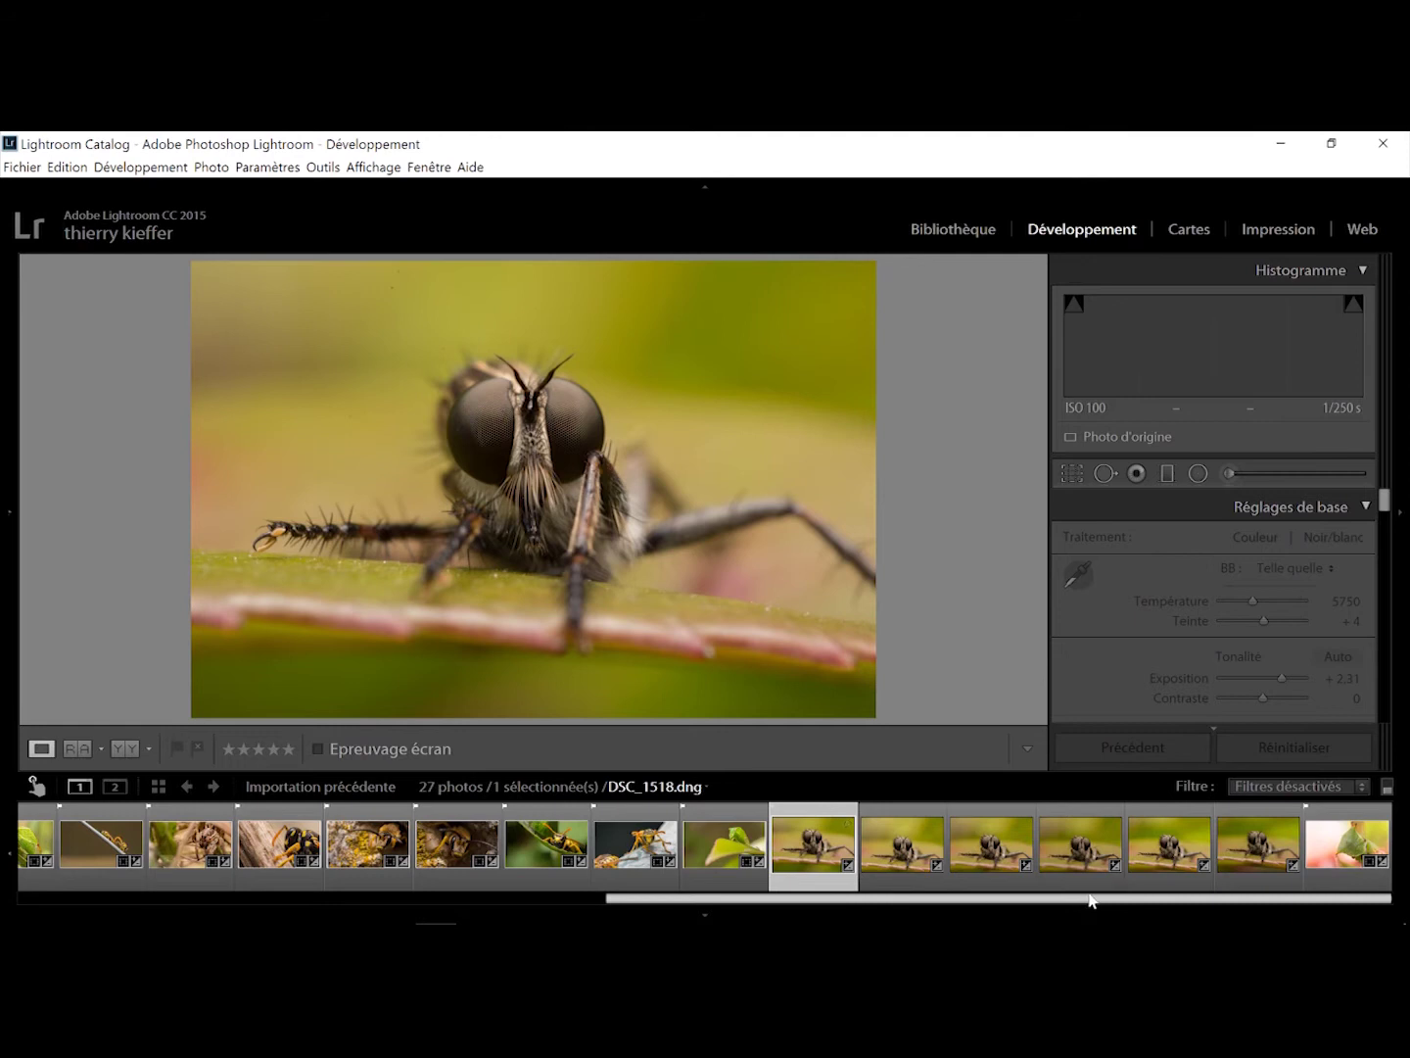
shift+click(1234, 884)
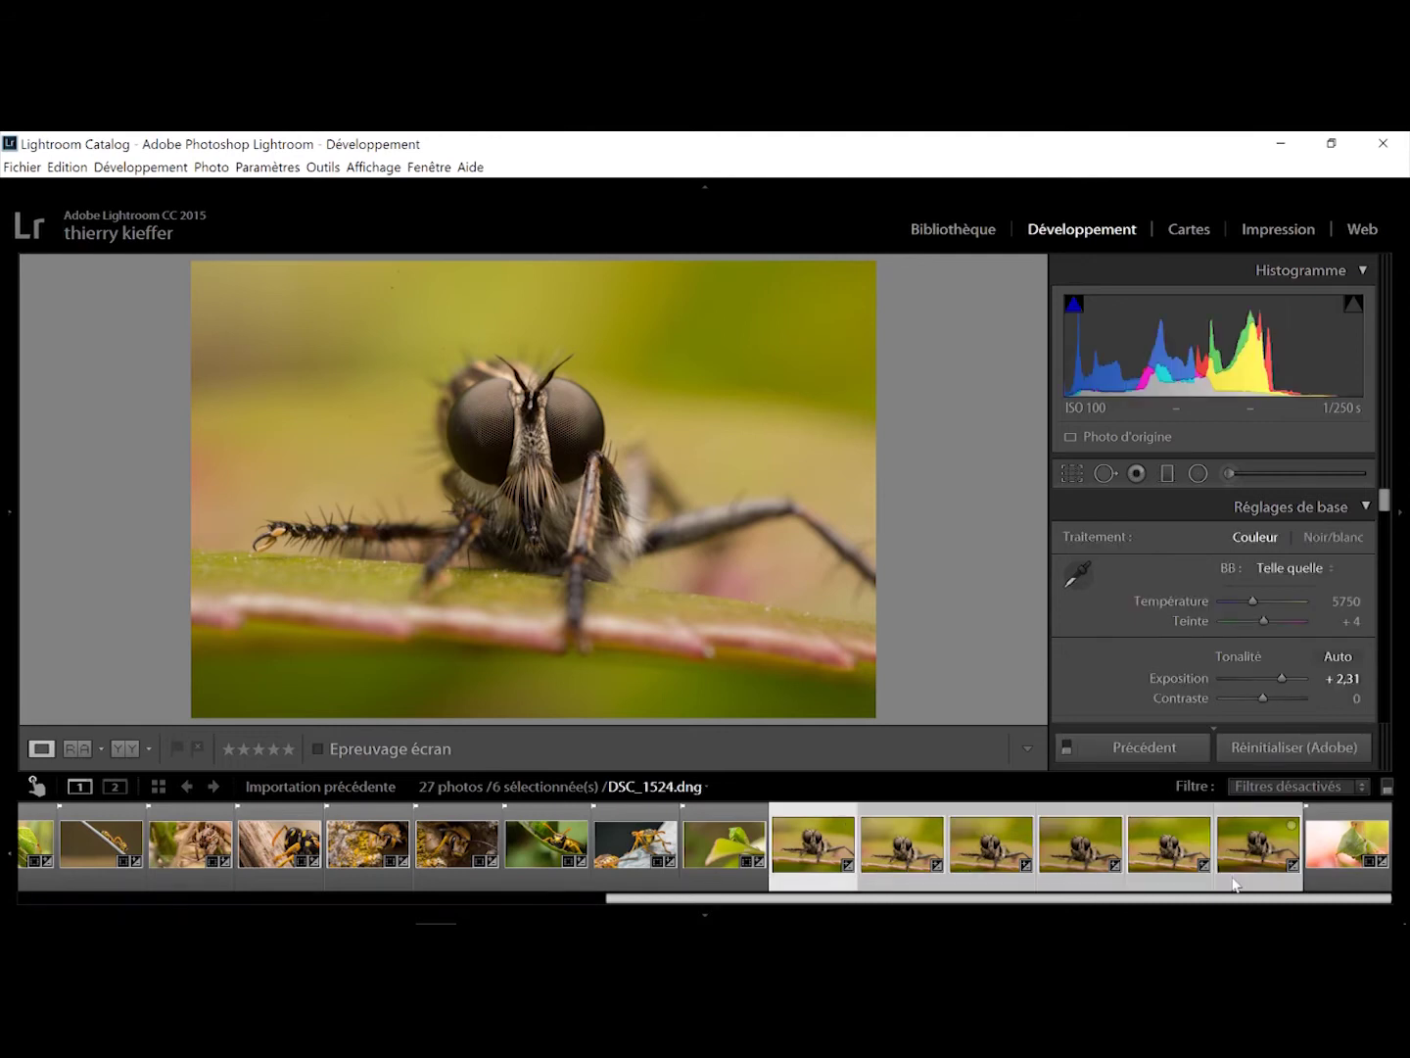
right_click(1234, 884)
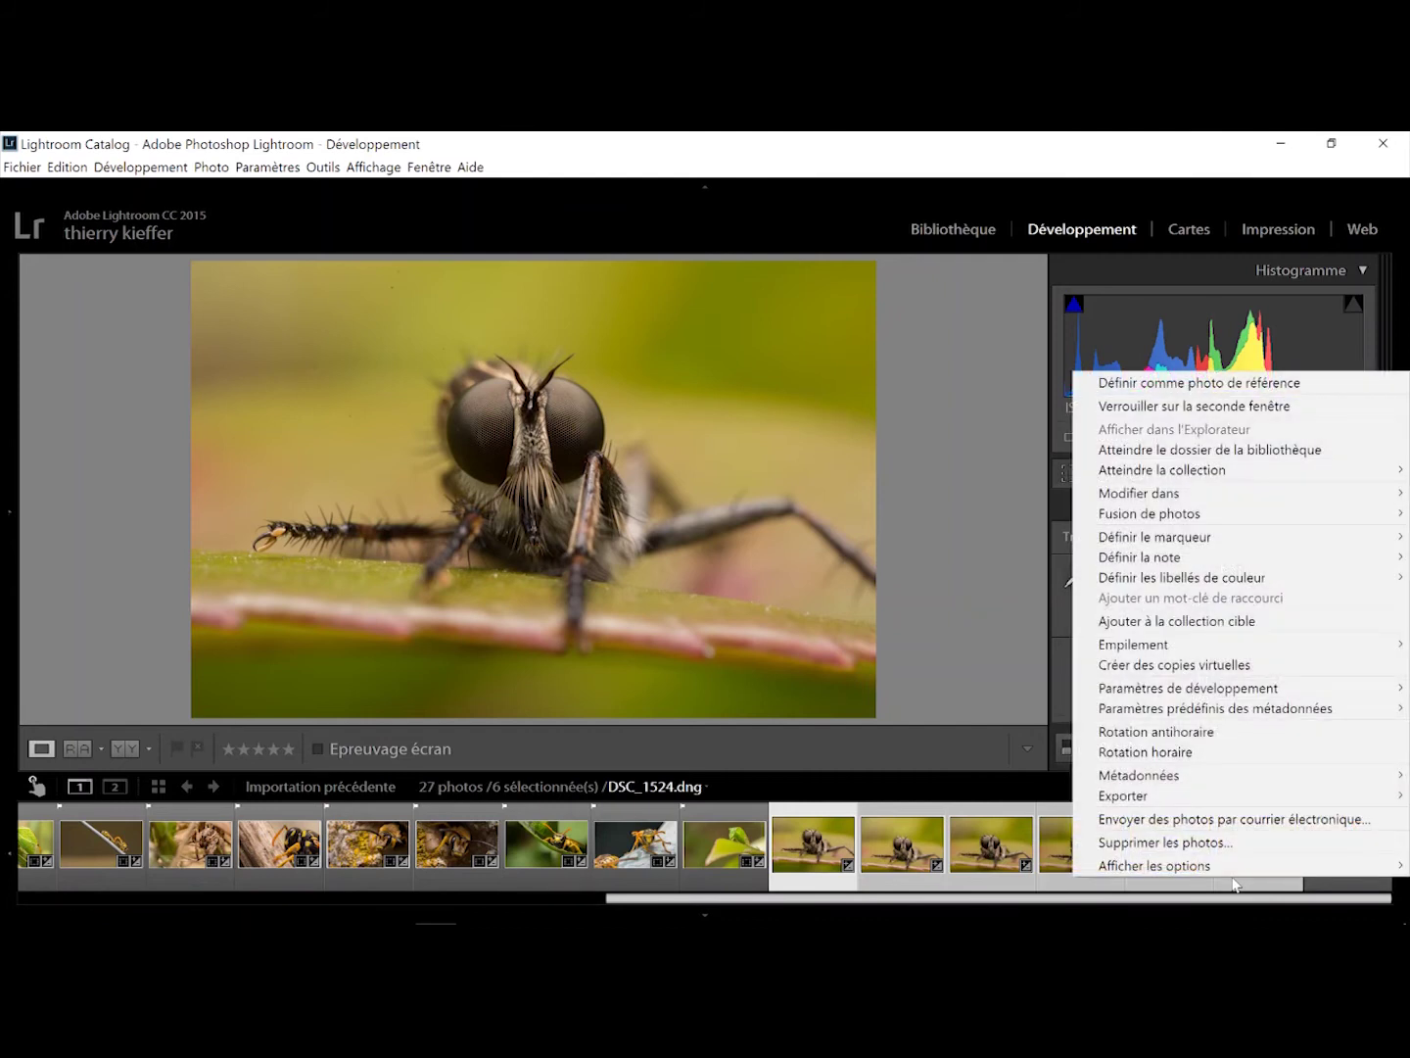
mouse_move(1182, 502)
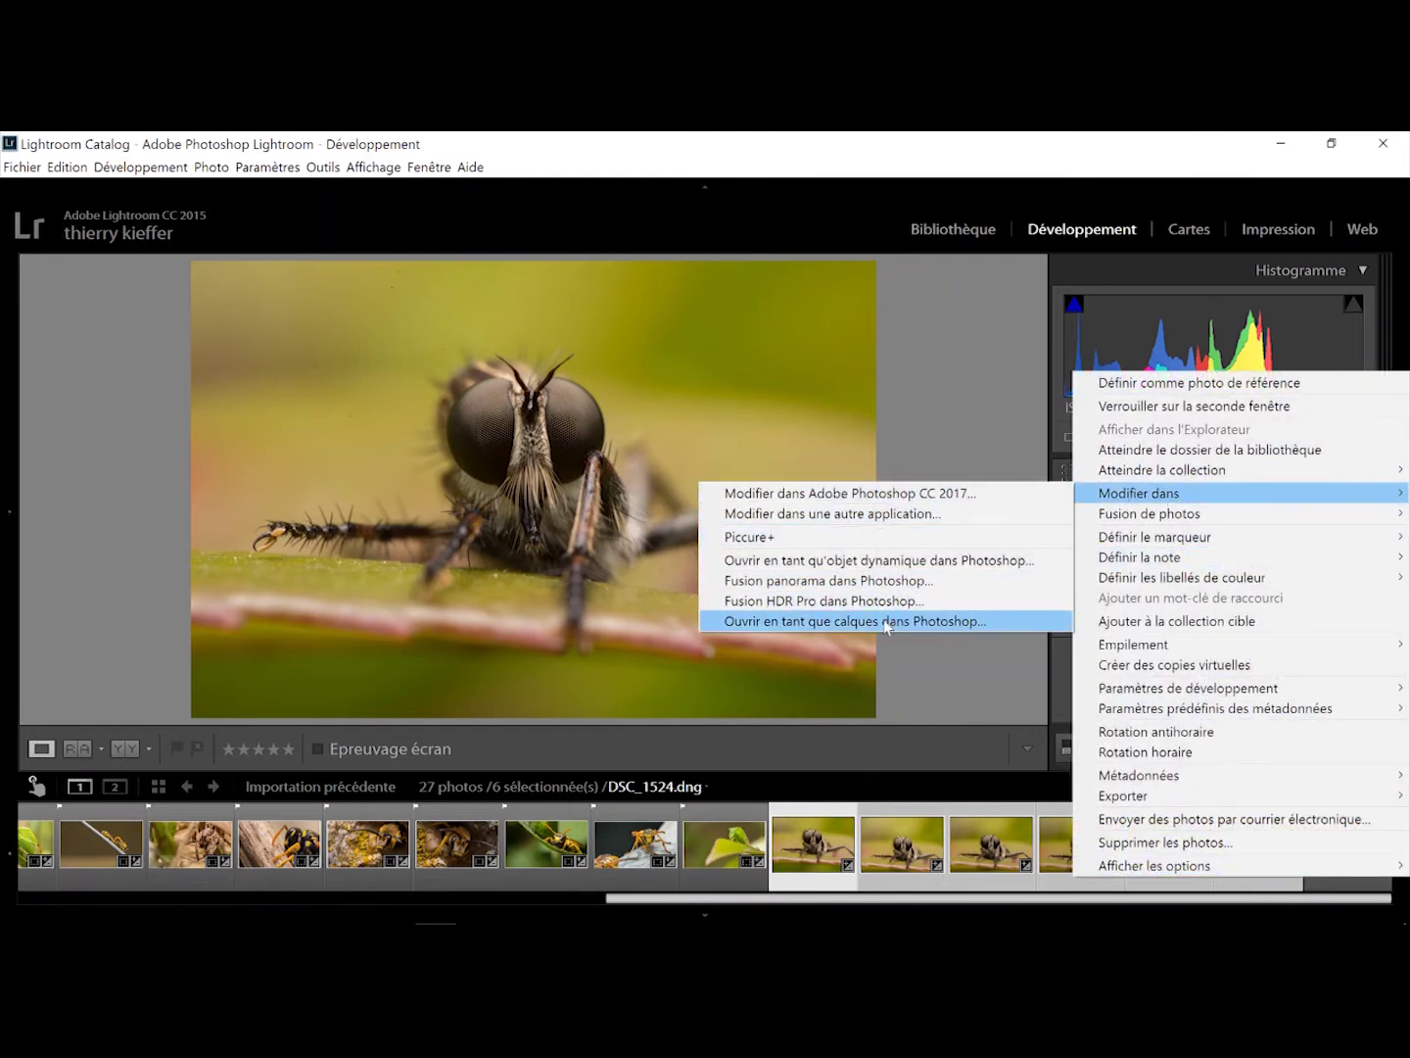
click(883, 619)
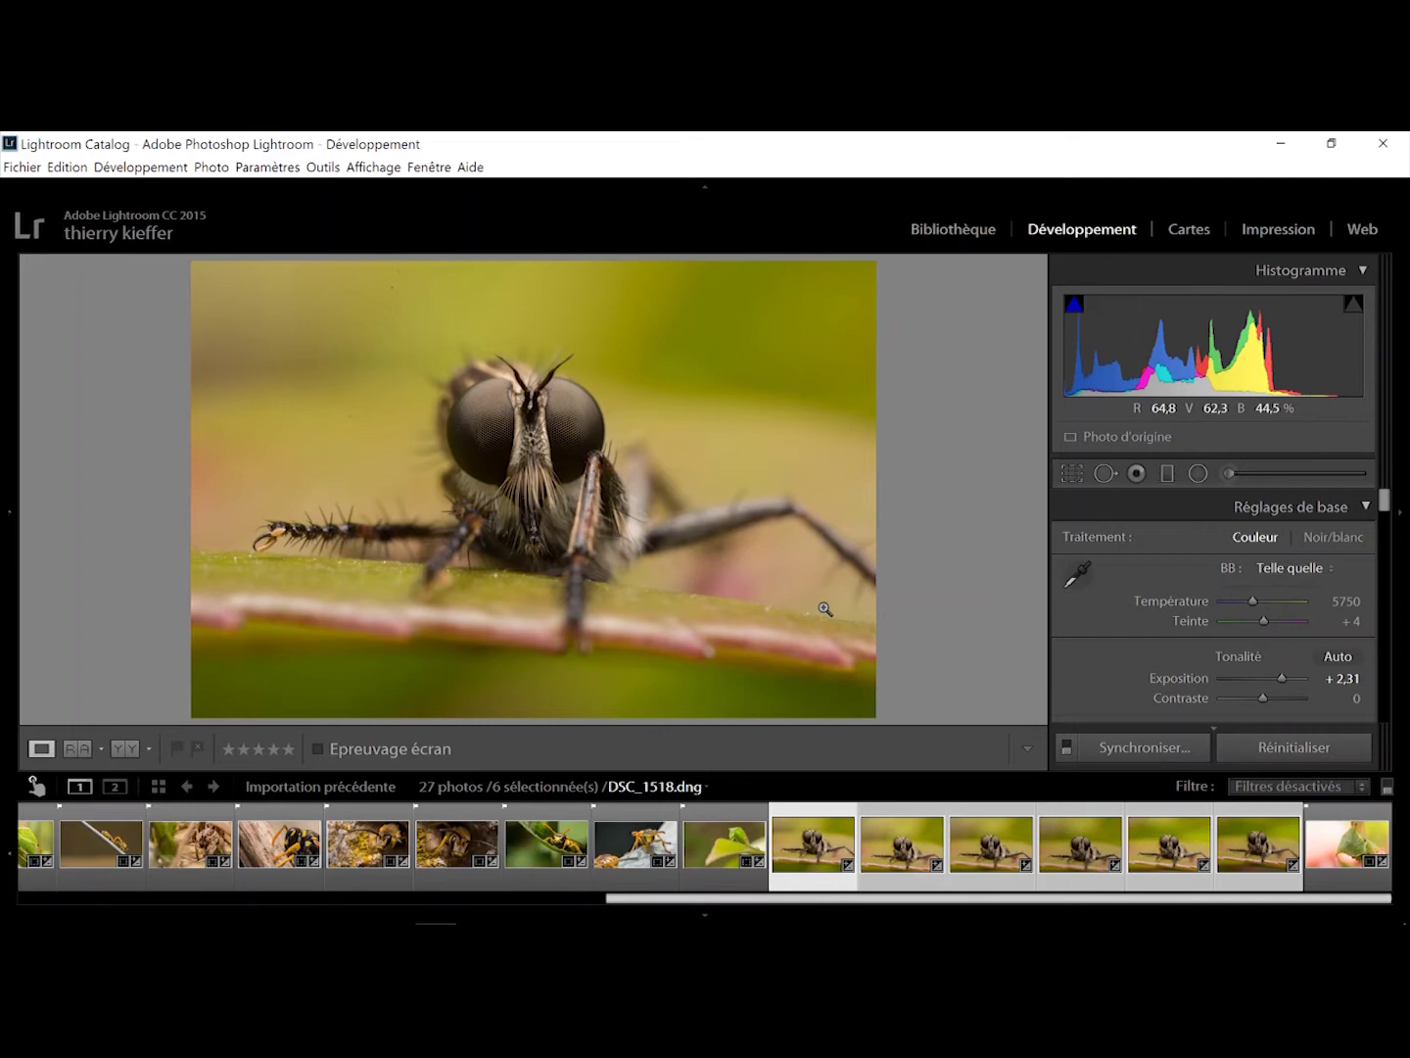
key(ctrl+e)
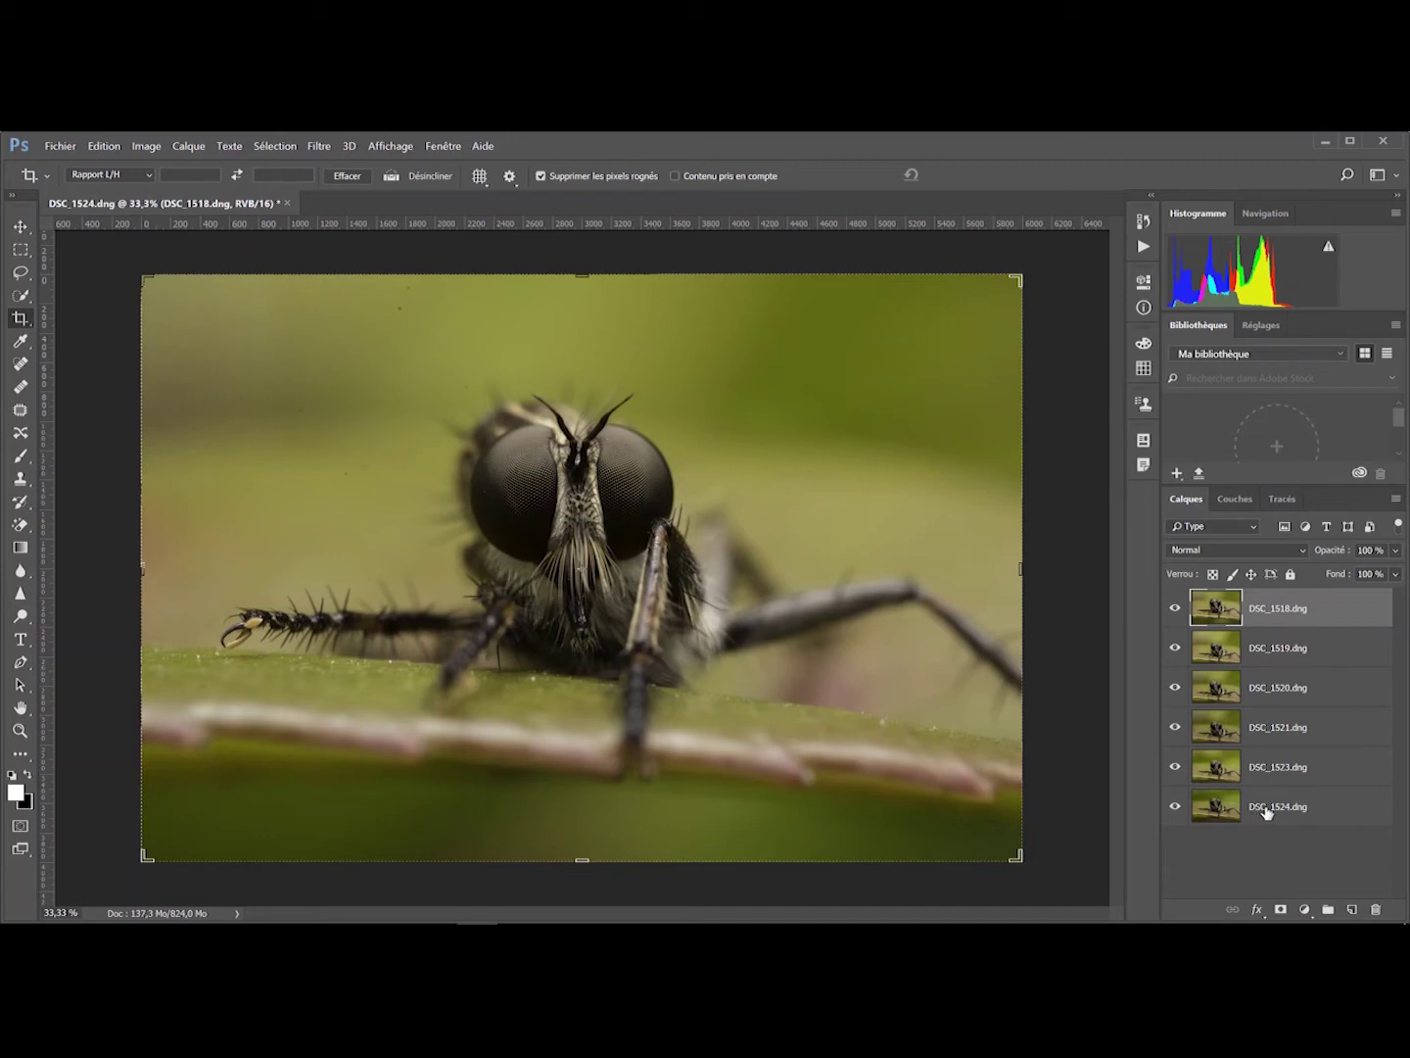
- Select all six layers and auto-align them with the Automatic projection
shift+click(1265, 811)
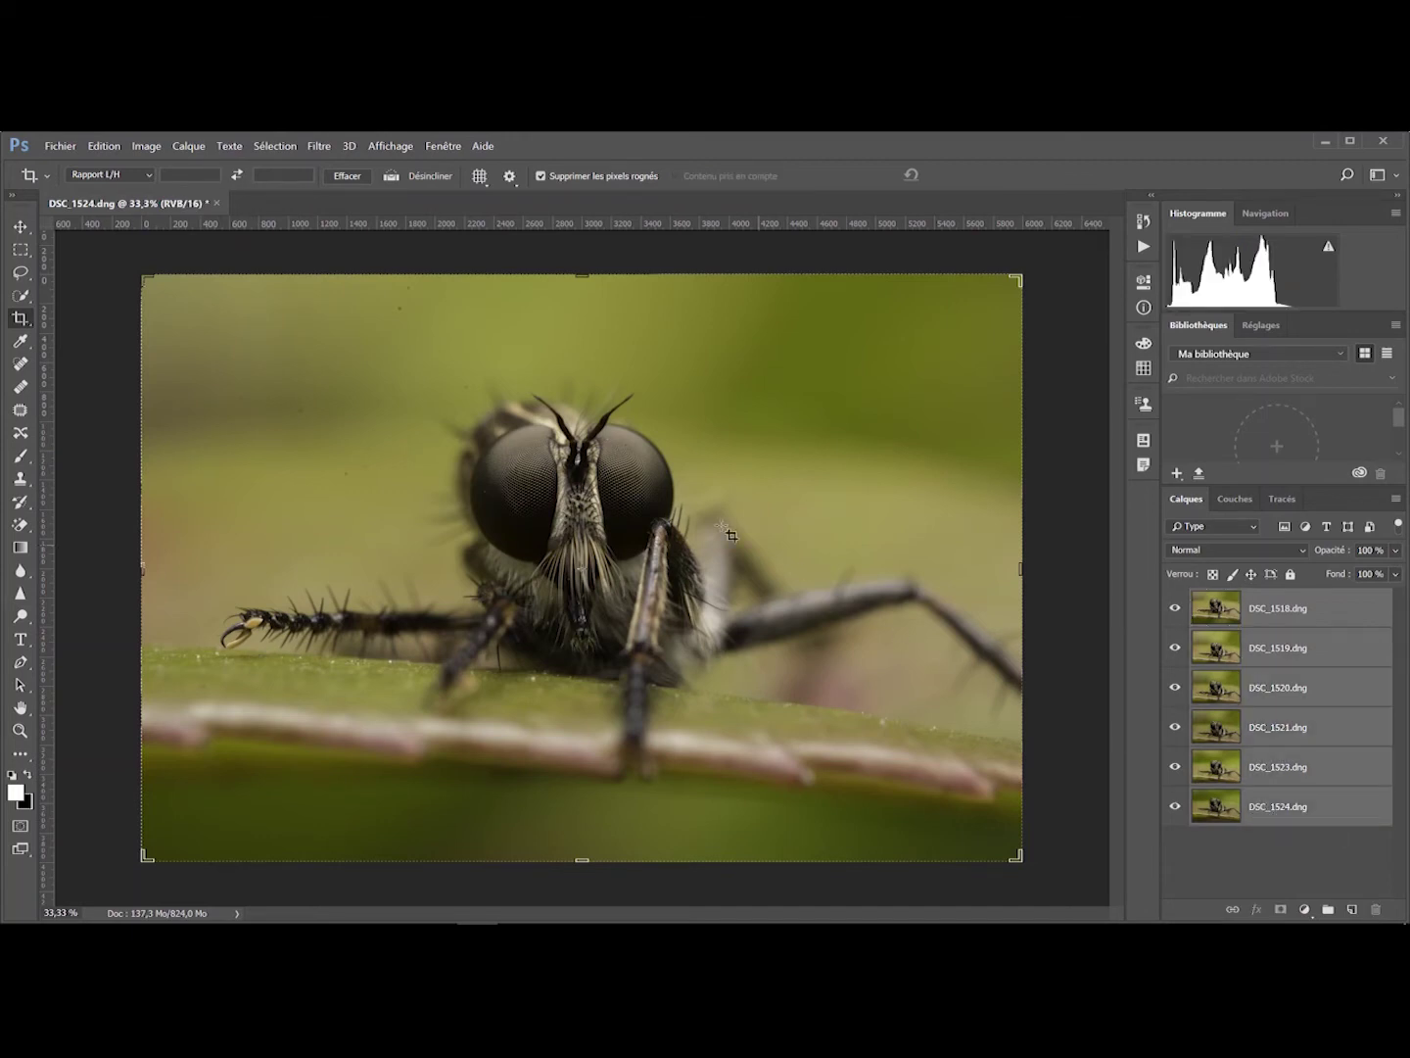
click(104, 145)
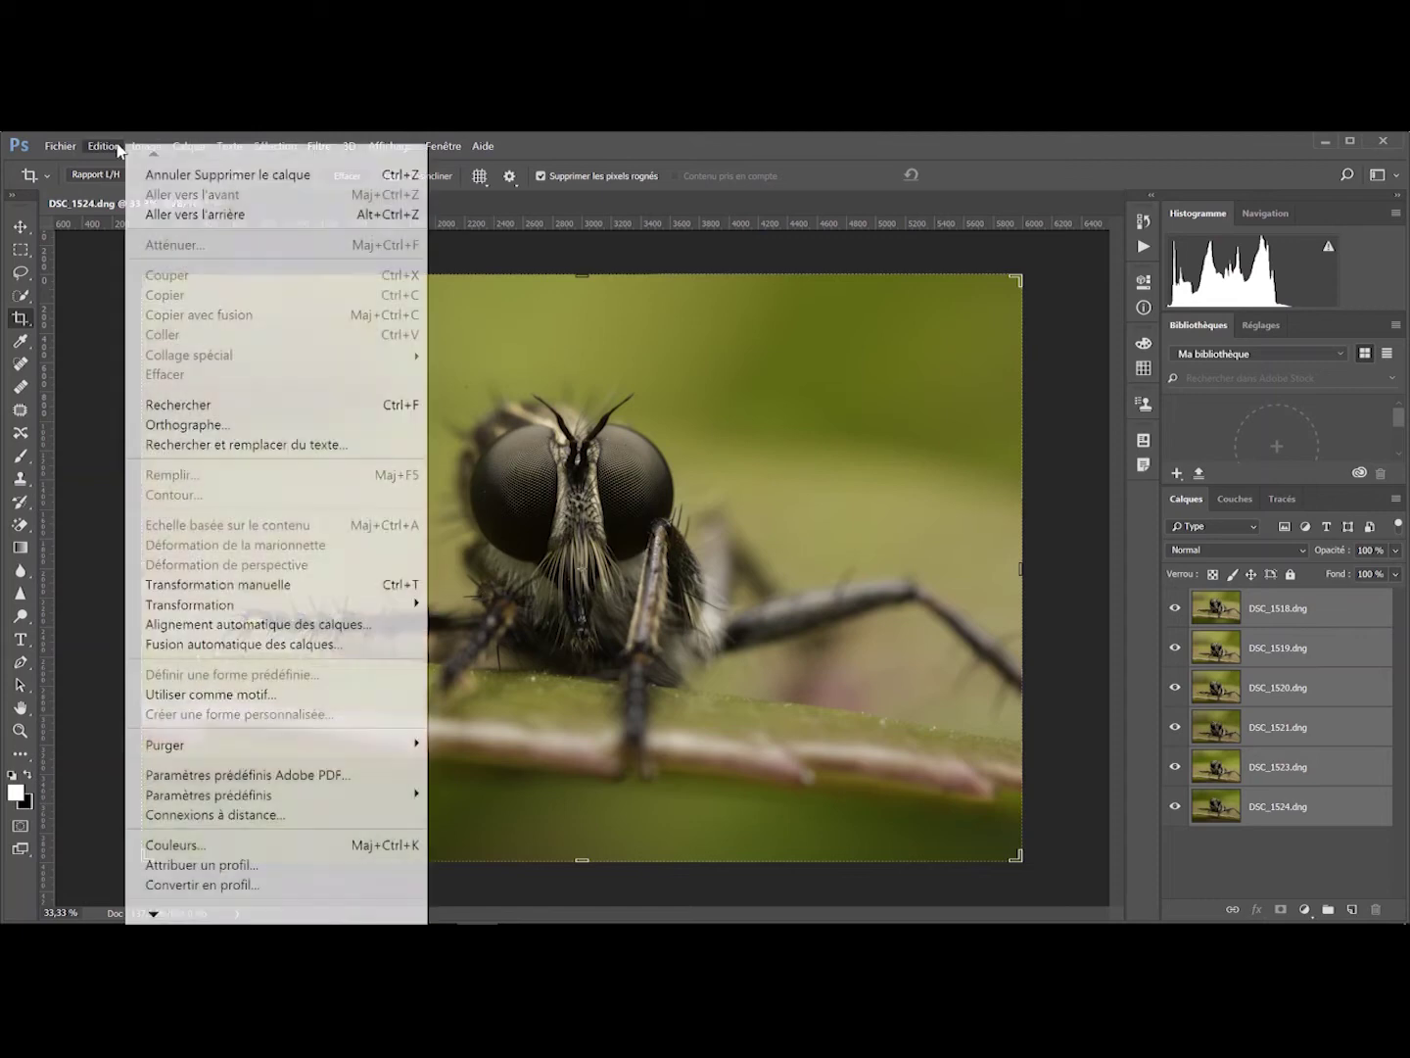
click(205, 627)
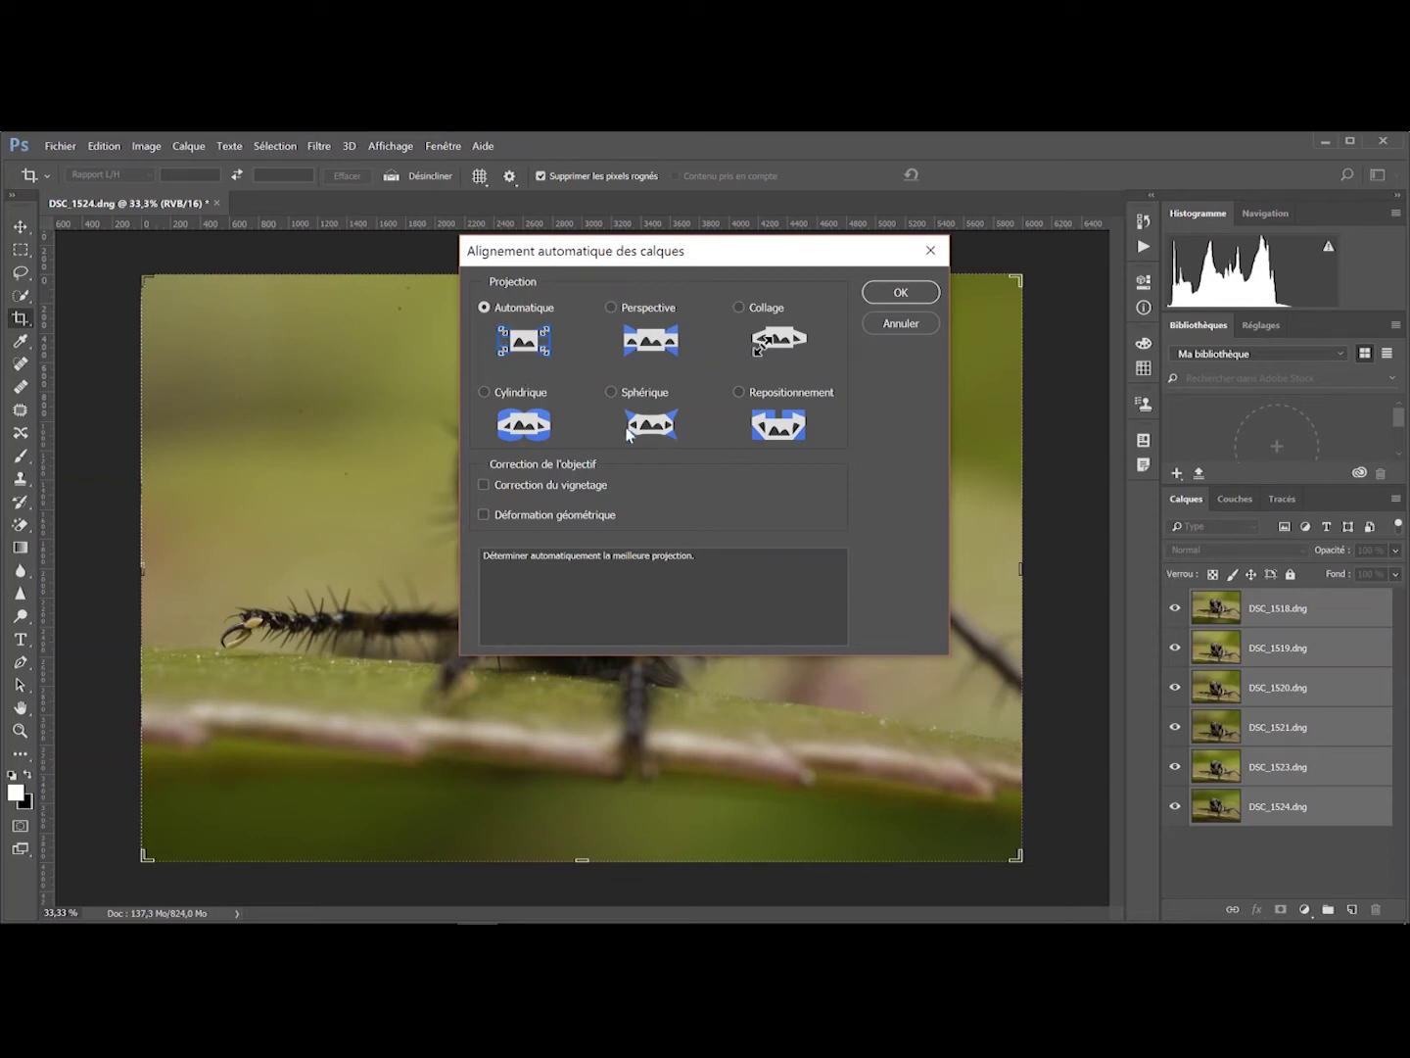
click(880, 300)
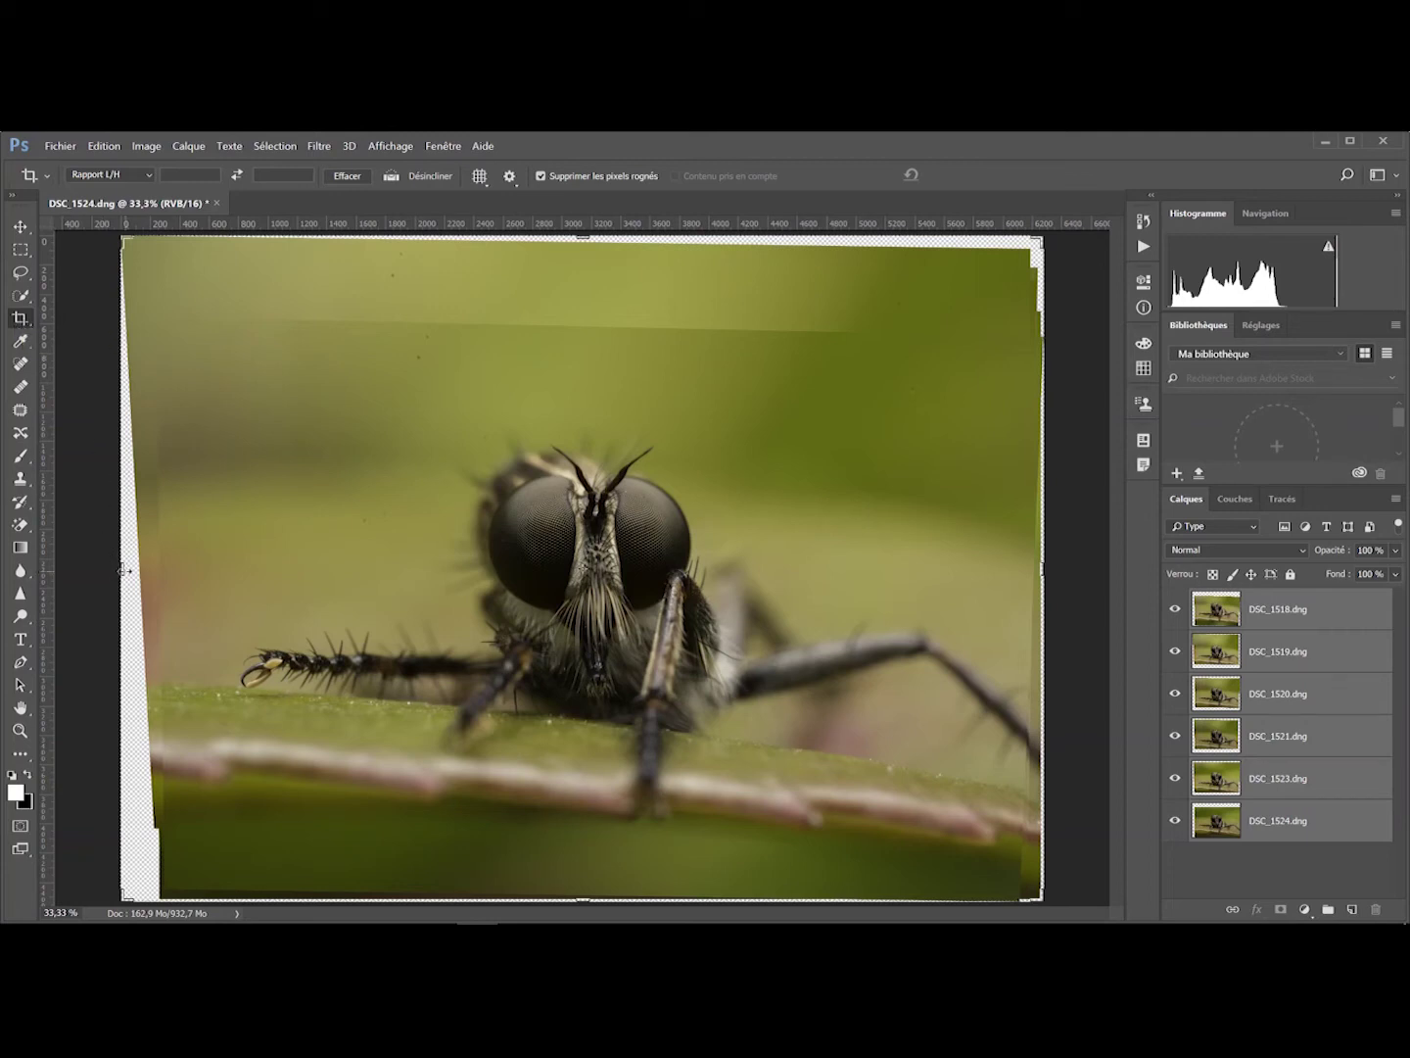
- Crop the aligned image on all four sides to remove the transparent edges and mismatched layer borders
drag(122, 569, 144, 565)
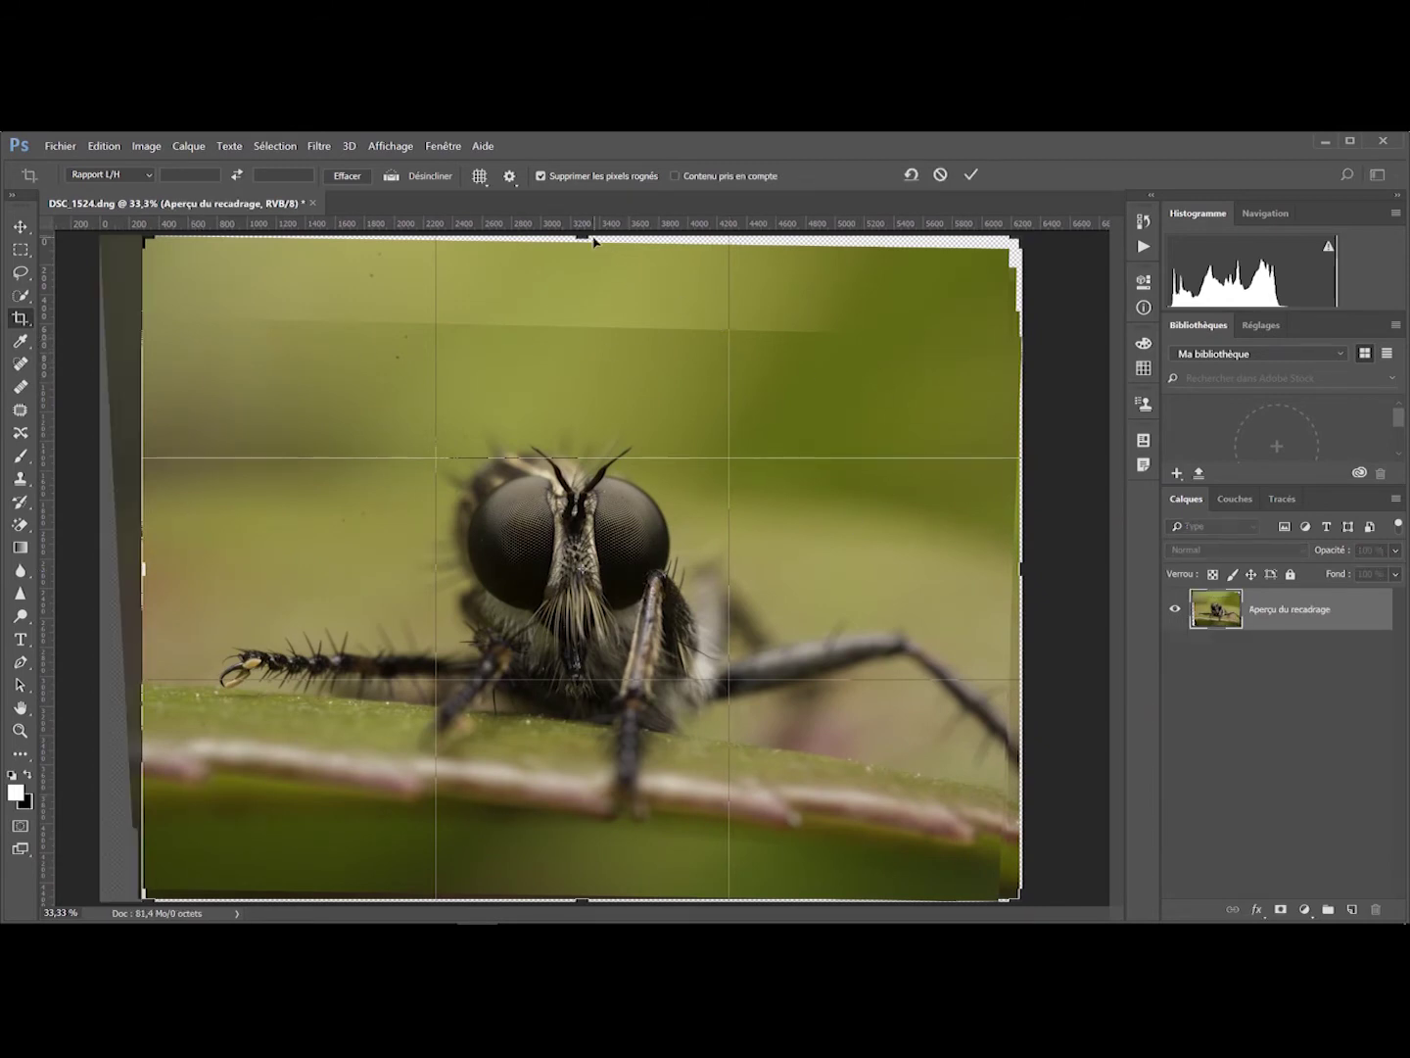
drag(582, 233, 571, 285)
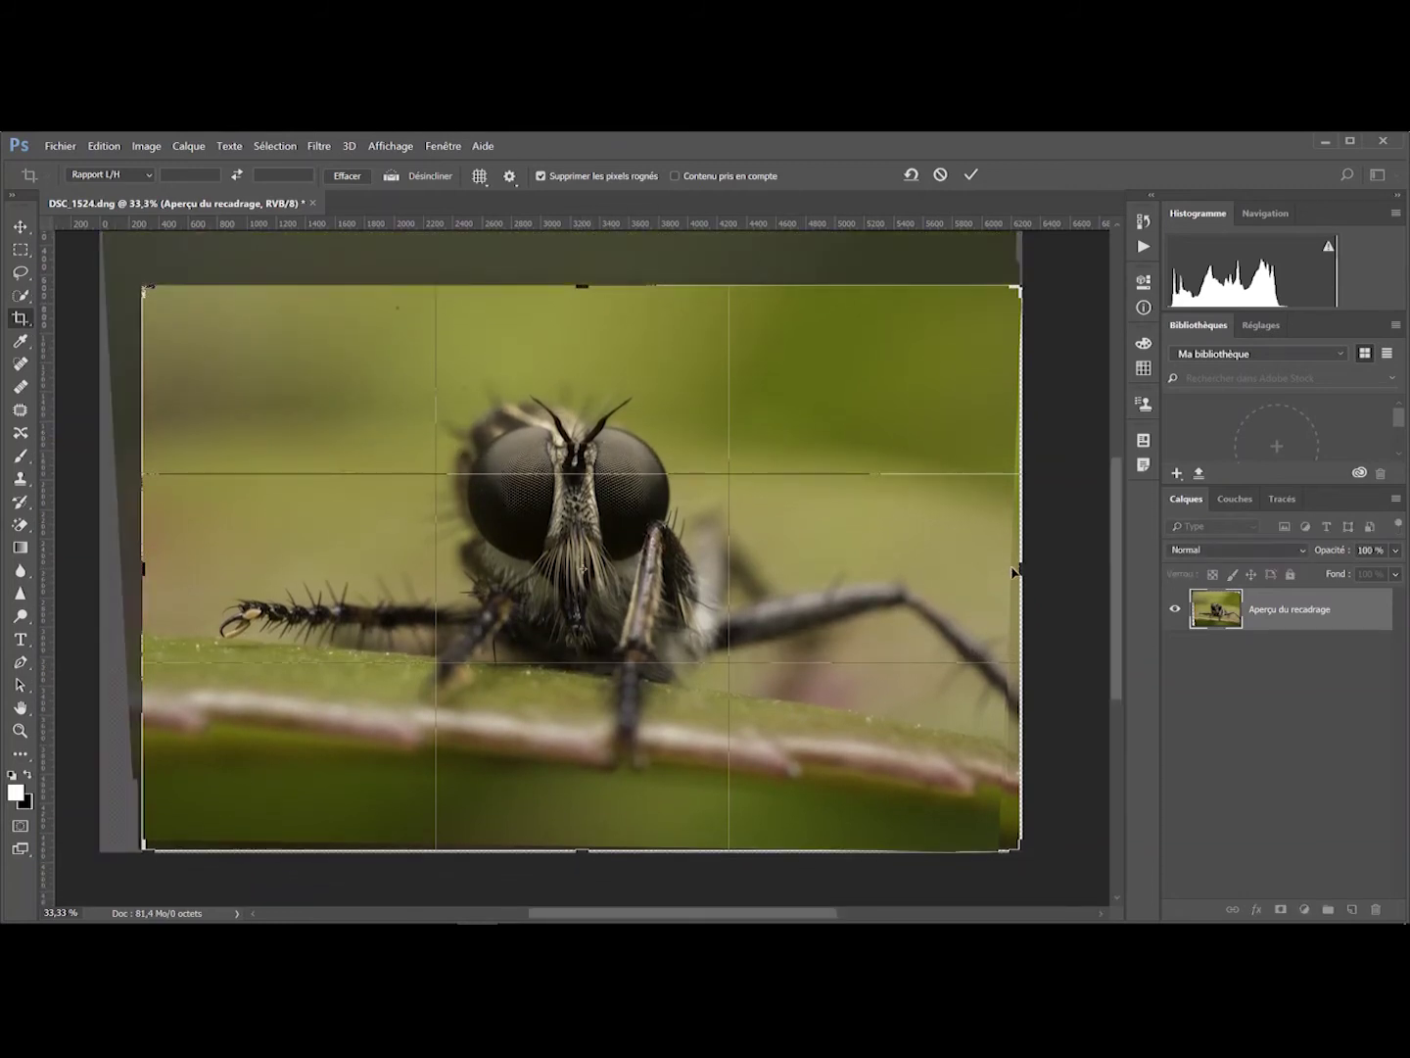
drag(1021, 567, 1010, 568)
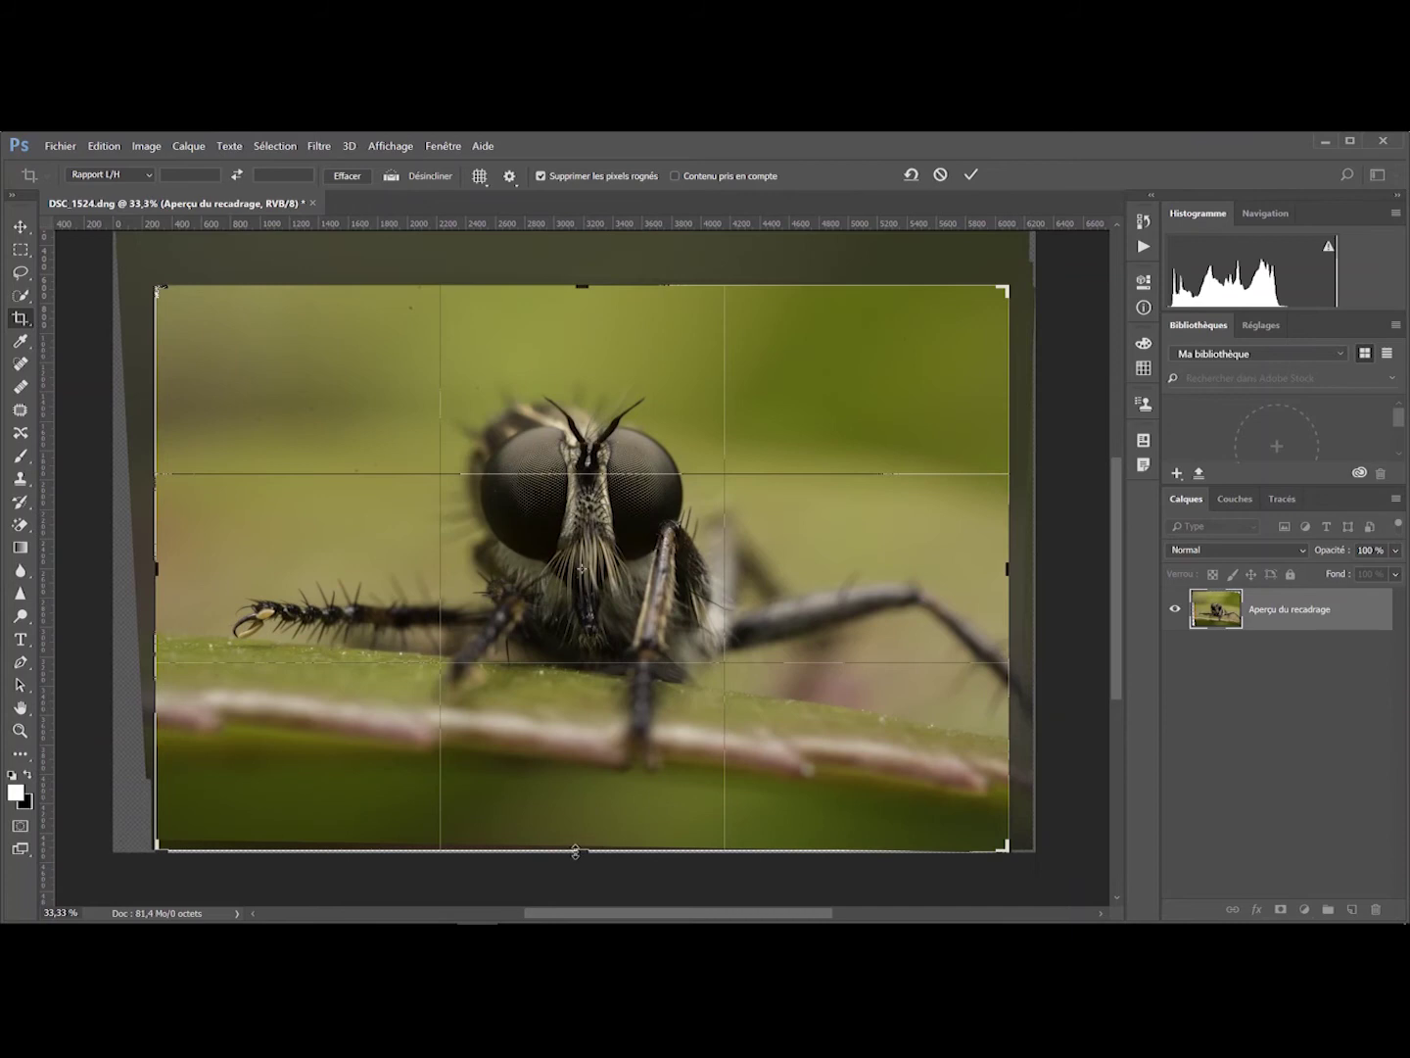
drag(580, 851, 582, 843)
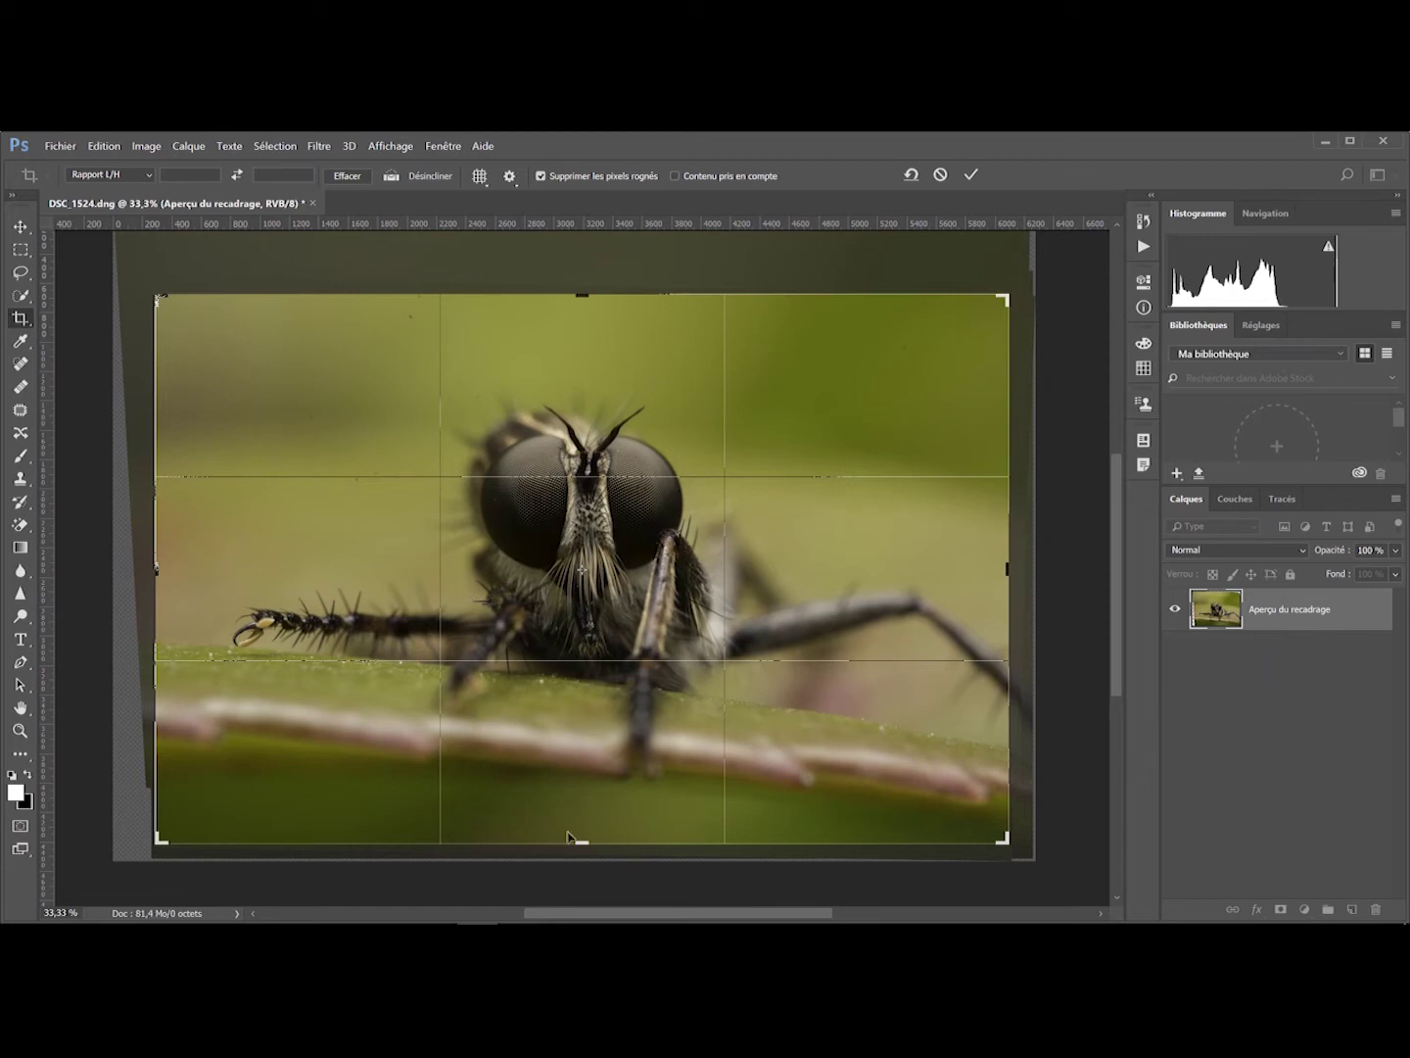
drag(581, 844, 580, 841)
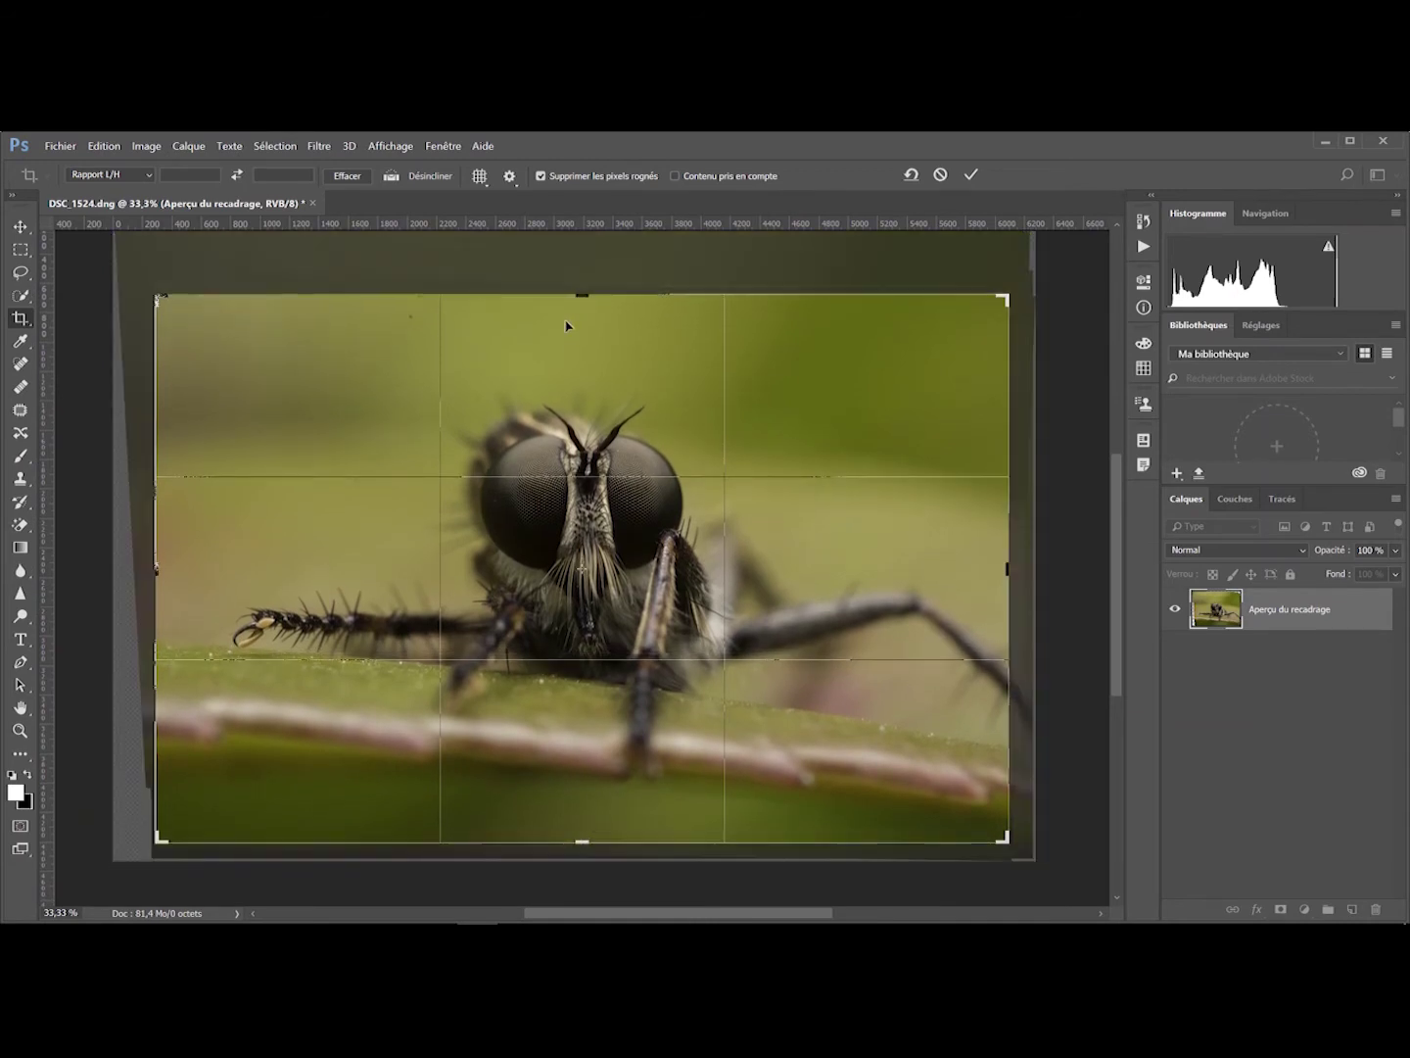
drag(581, 295, 578, 311)
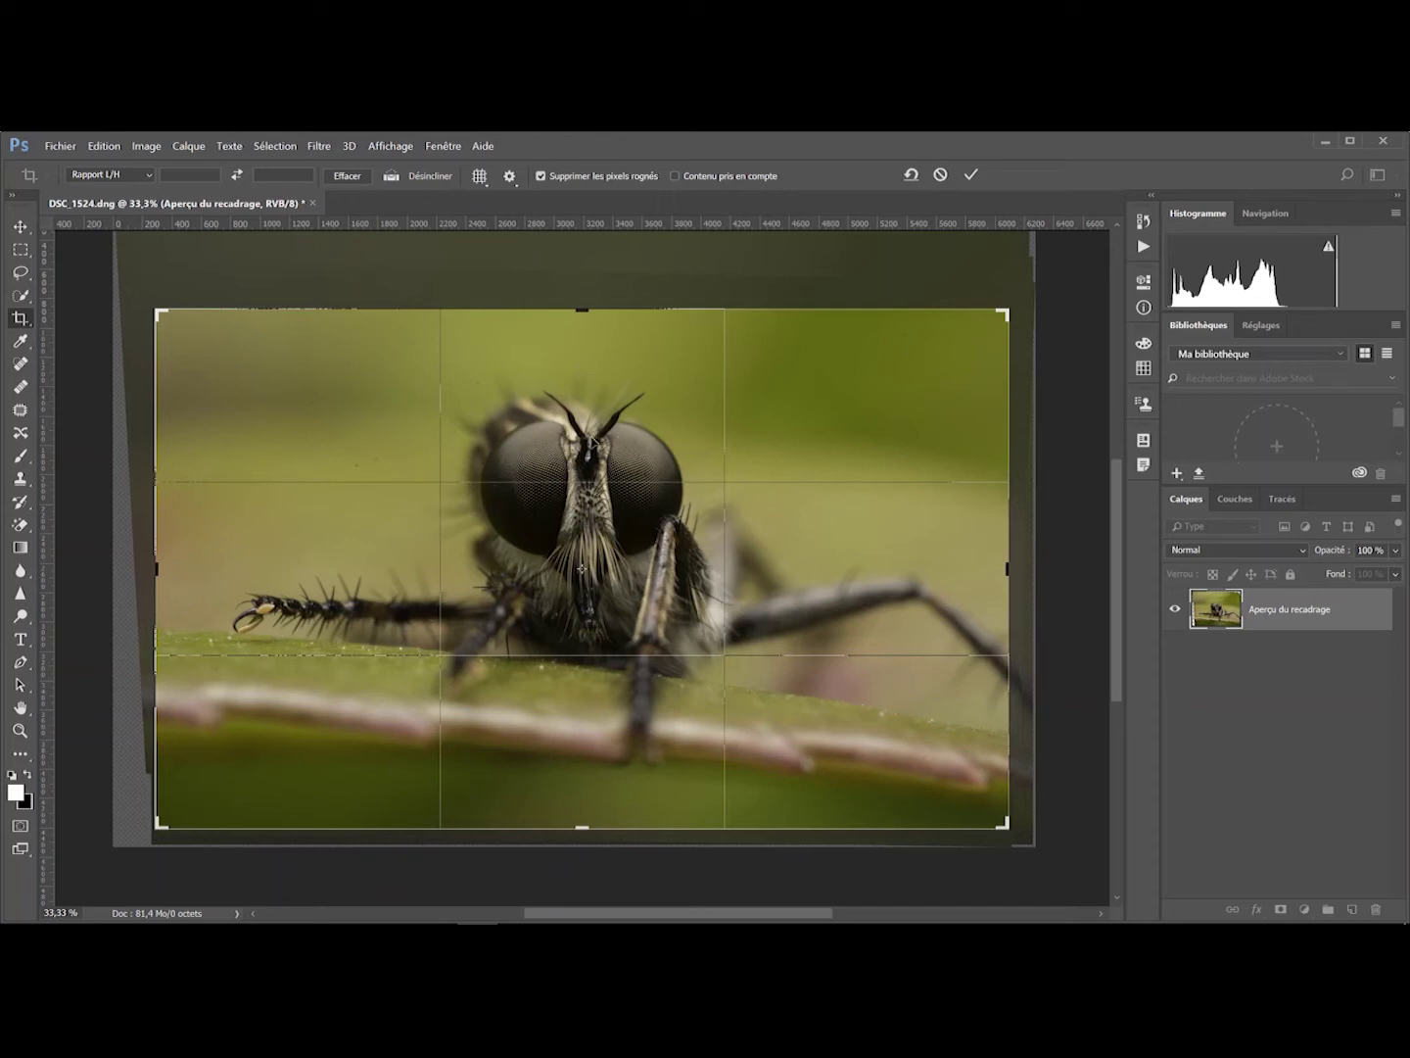
click(971, 175)
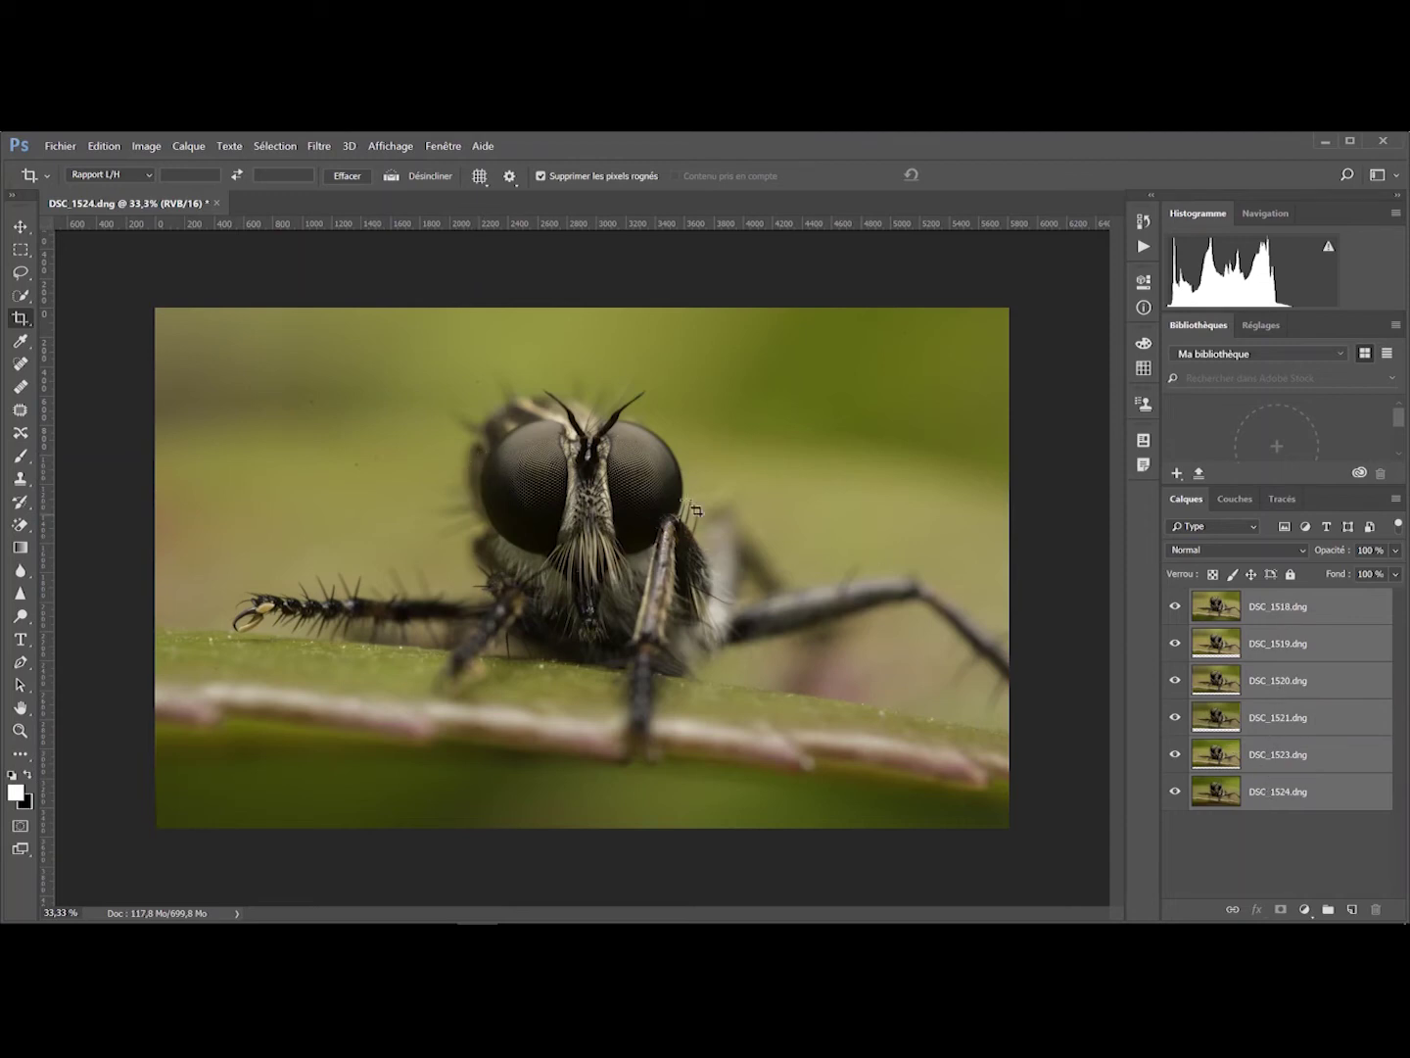
- Auto-blend the six layers by stacking the images, with seamless tones and colors enabled and content-aware fill off
click(101, 145)
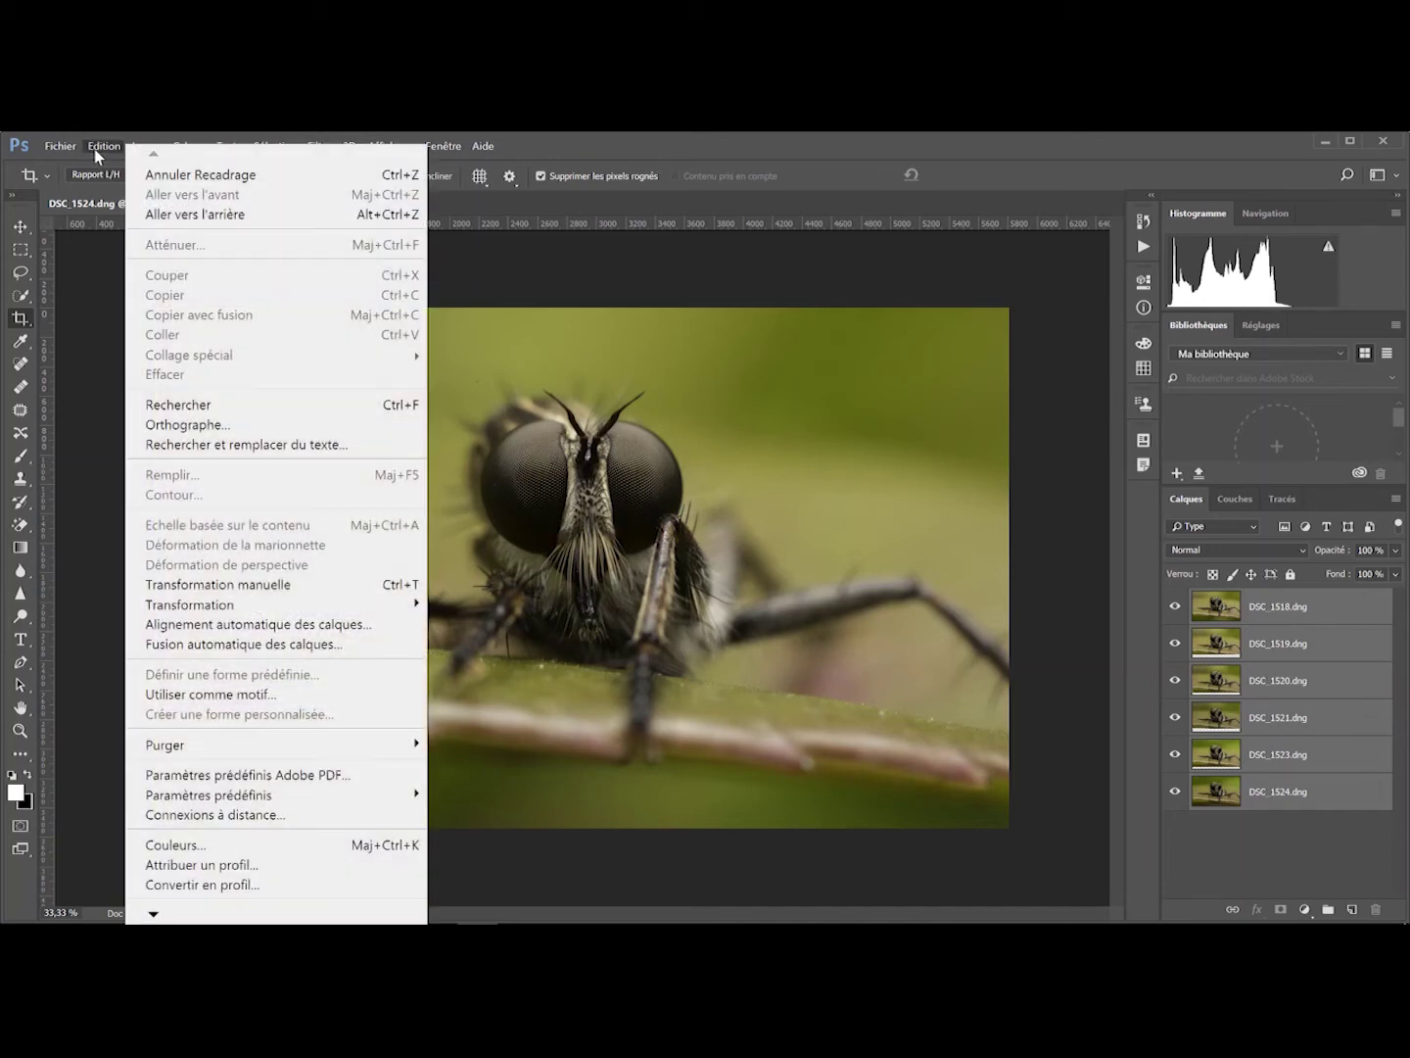
click(181, 647)
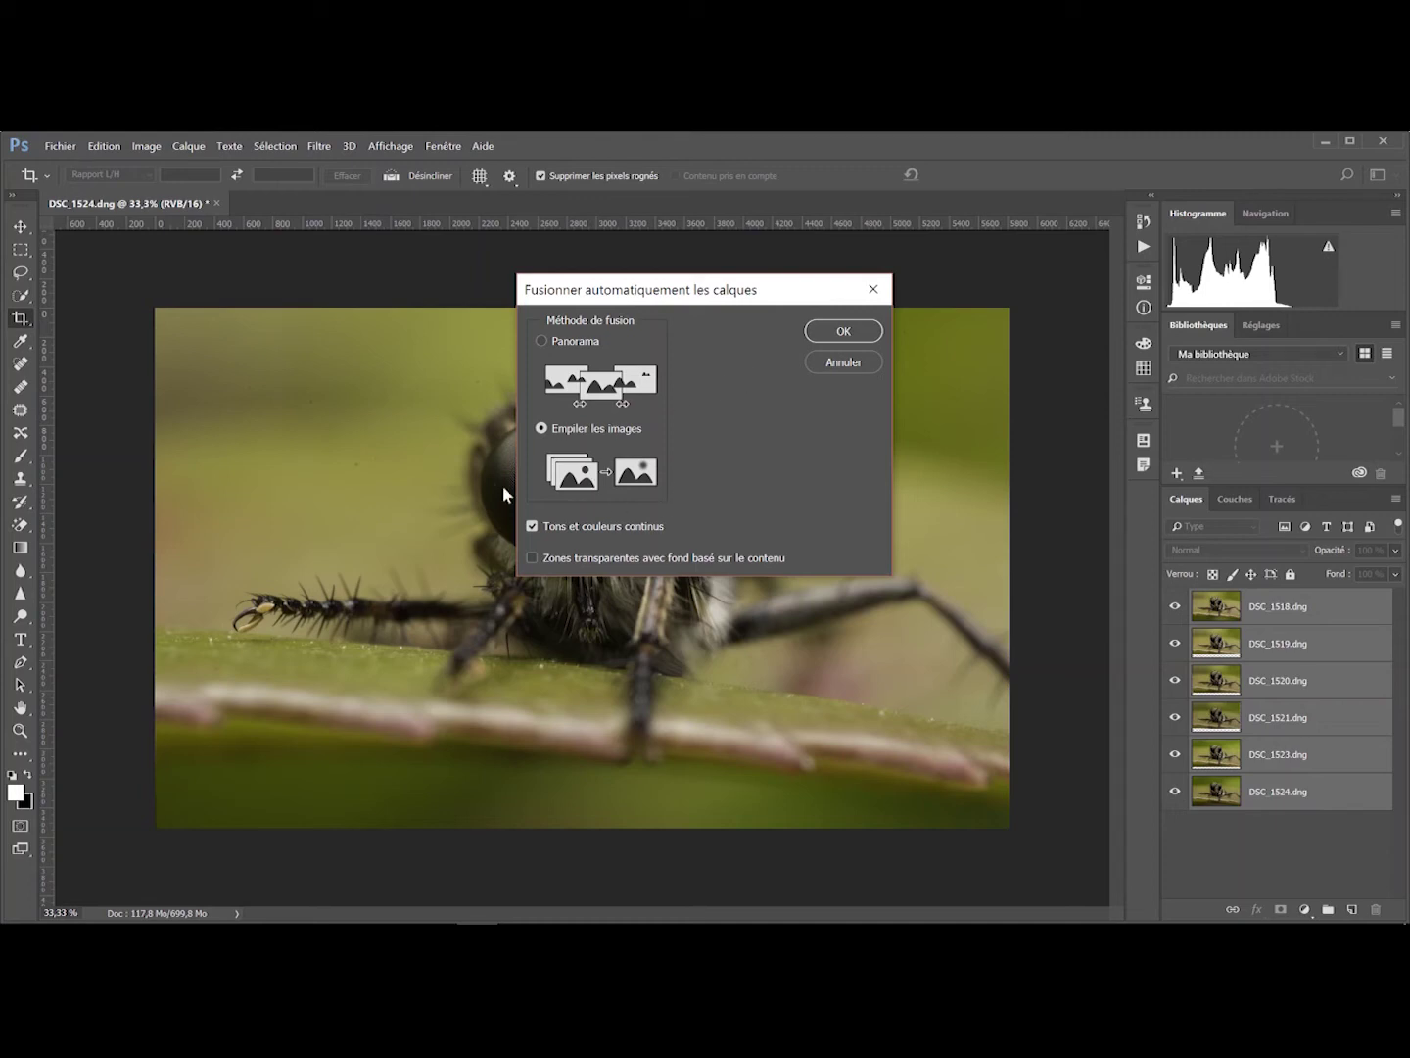
click(821, 337)
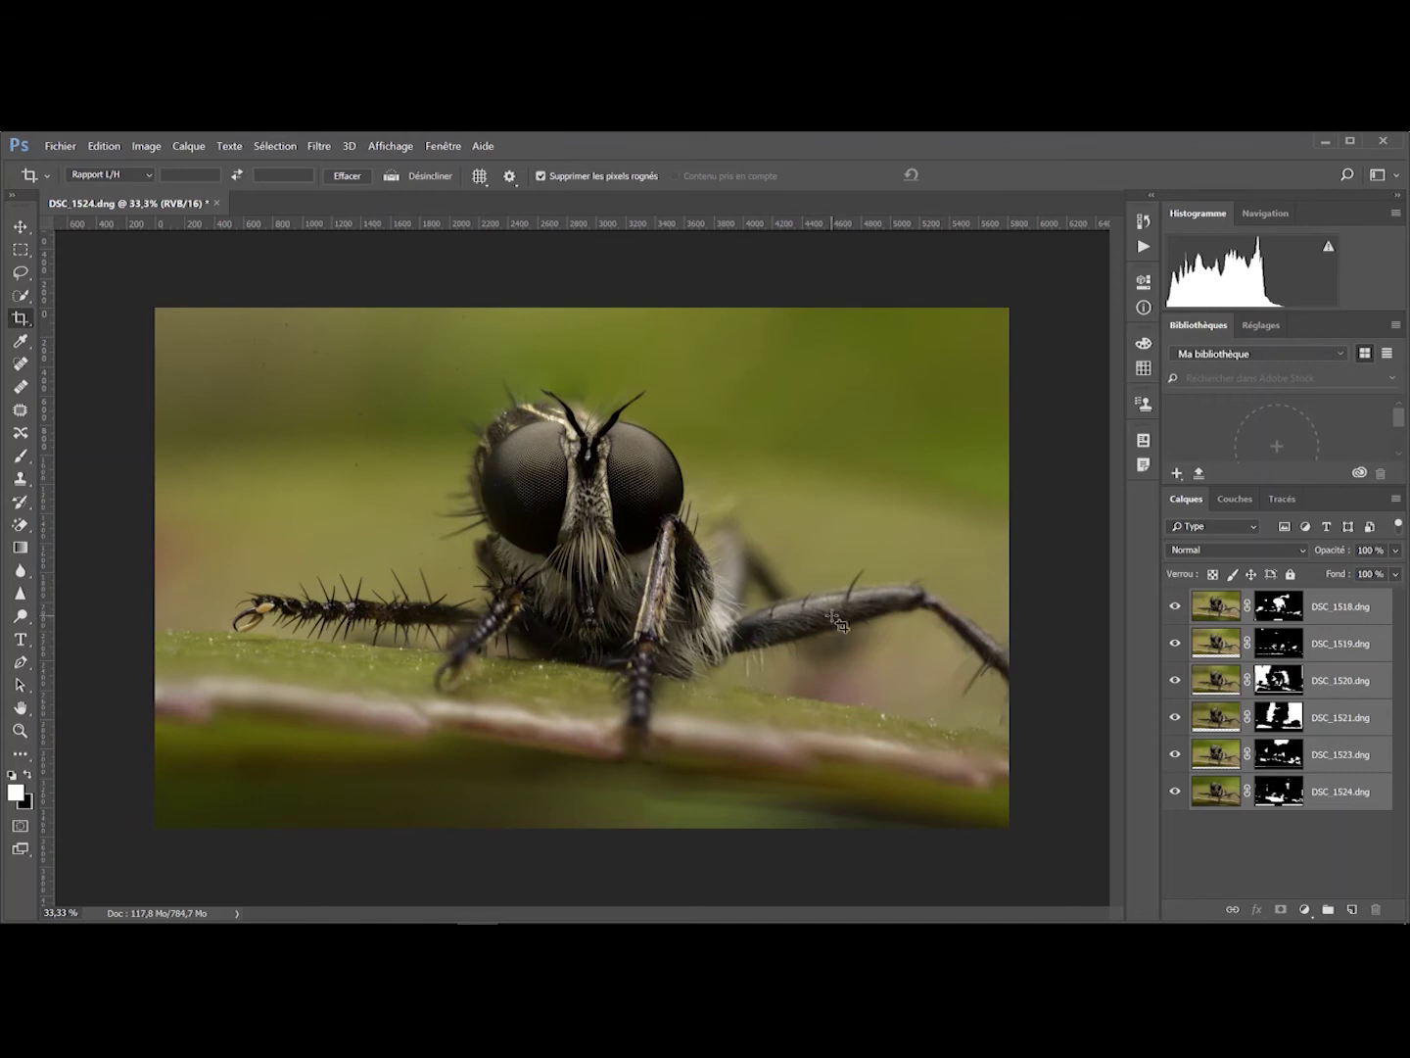
- Save the blended document, switch back to Lightroom and hide the filmstrip
click(61, 146)
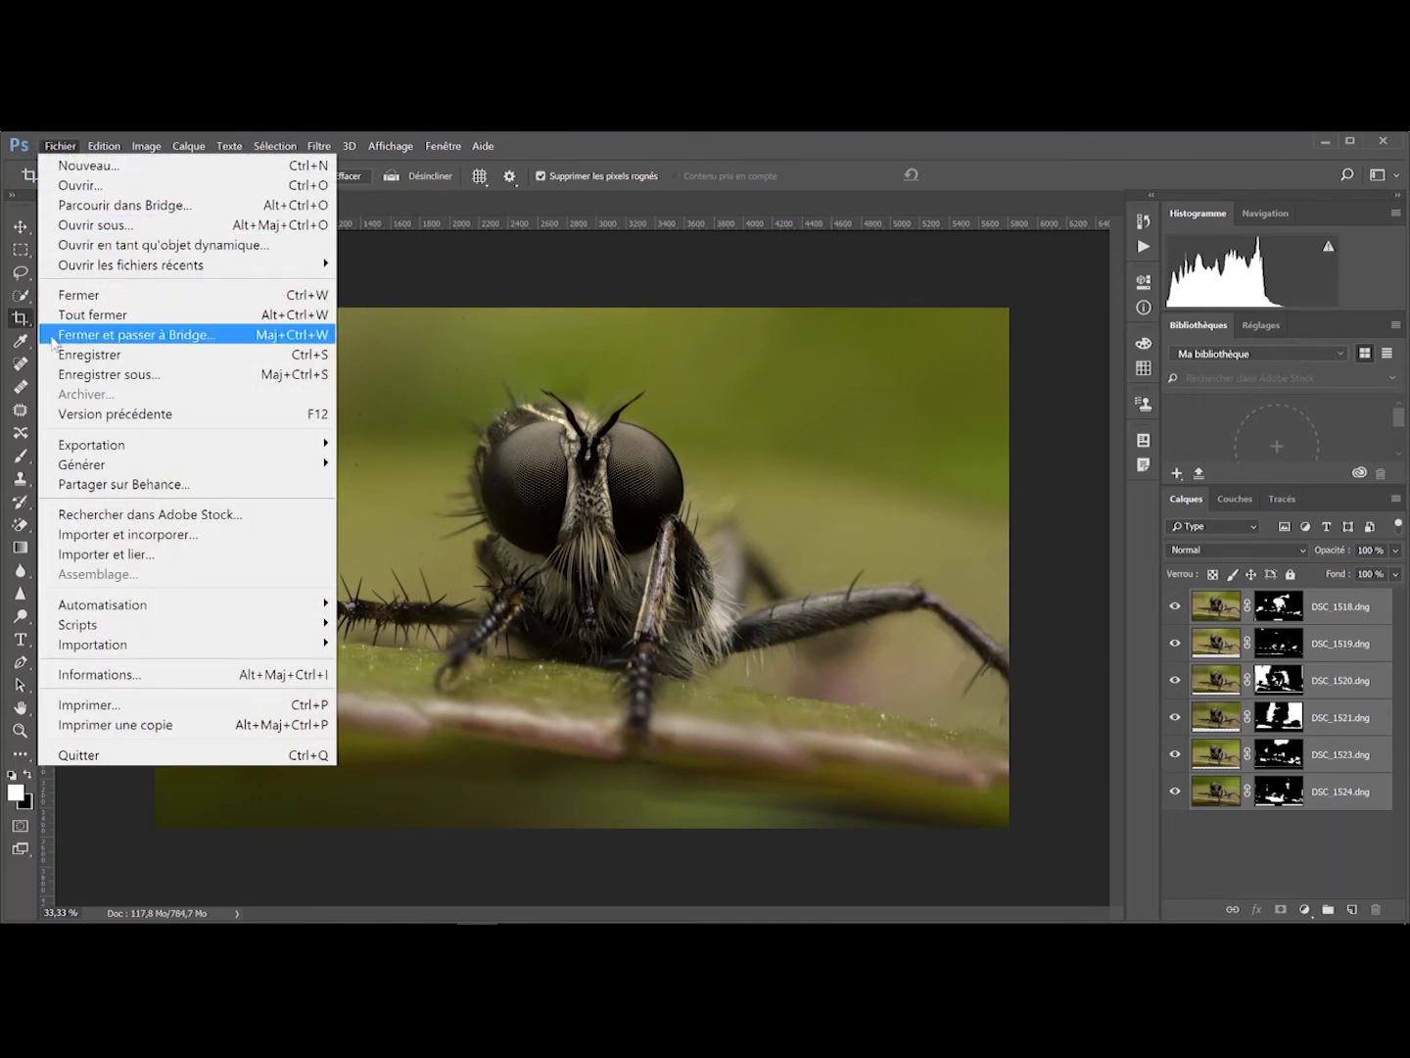
click(57, 356)
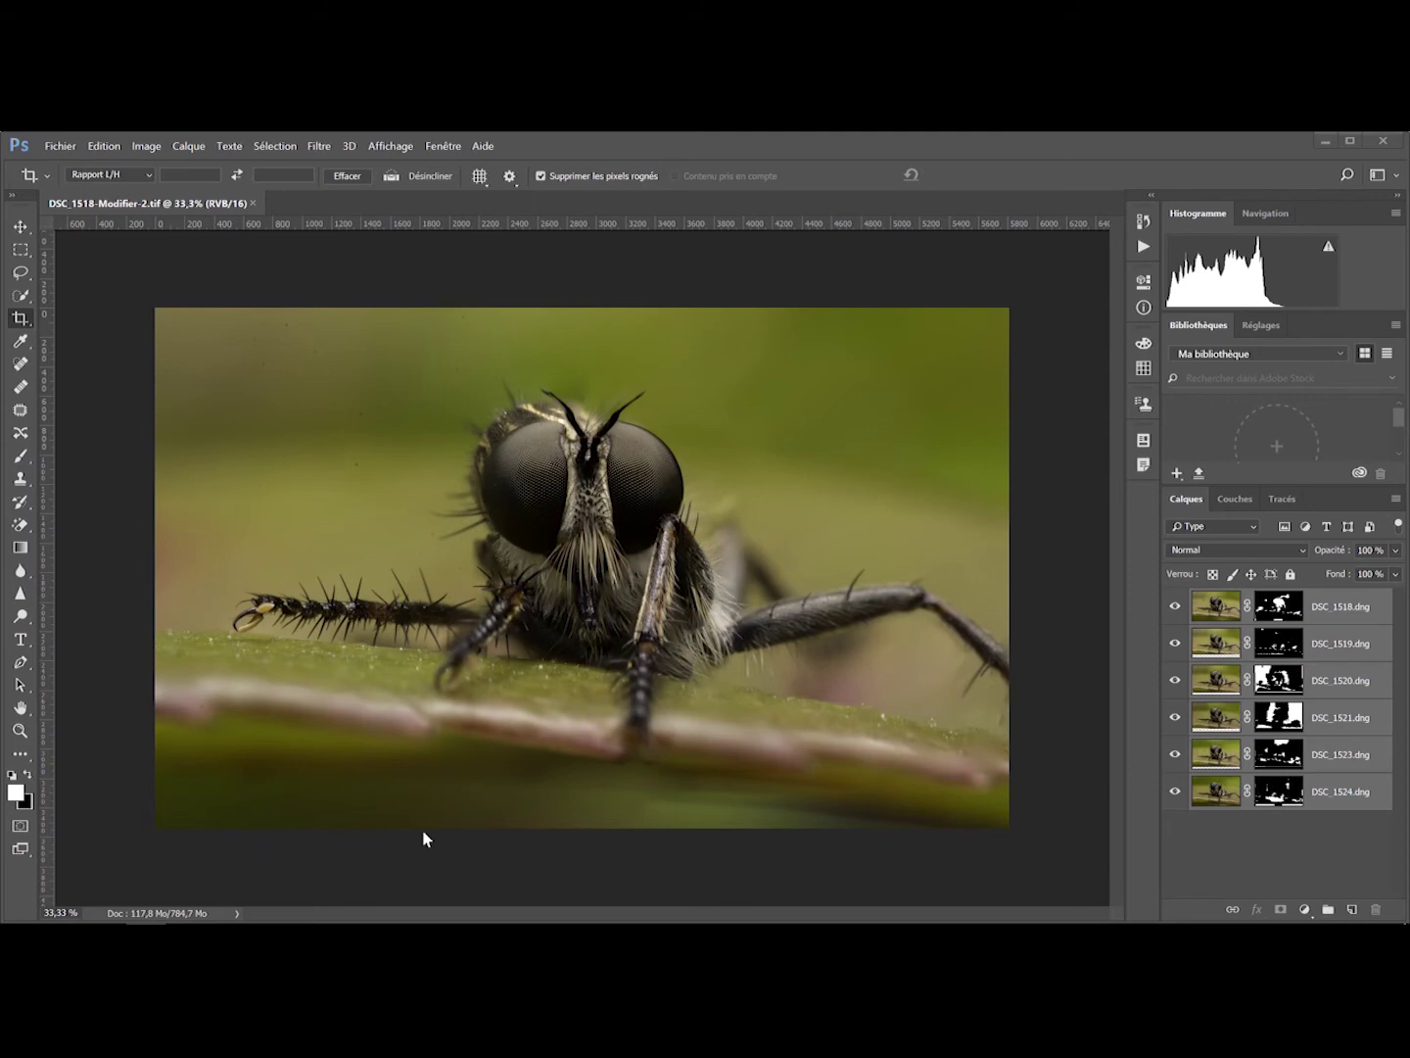
key(alt+Tab)
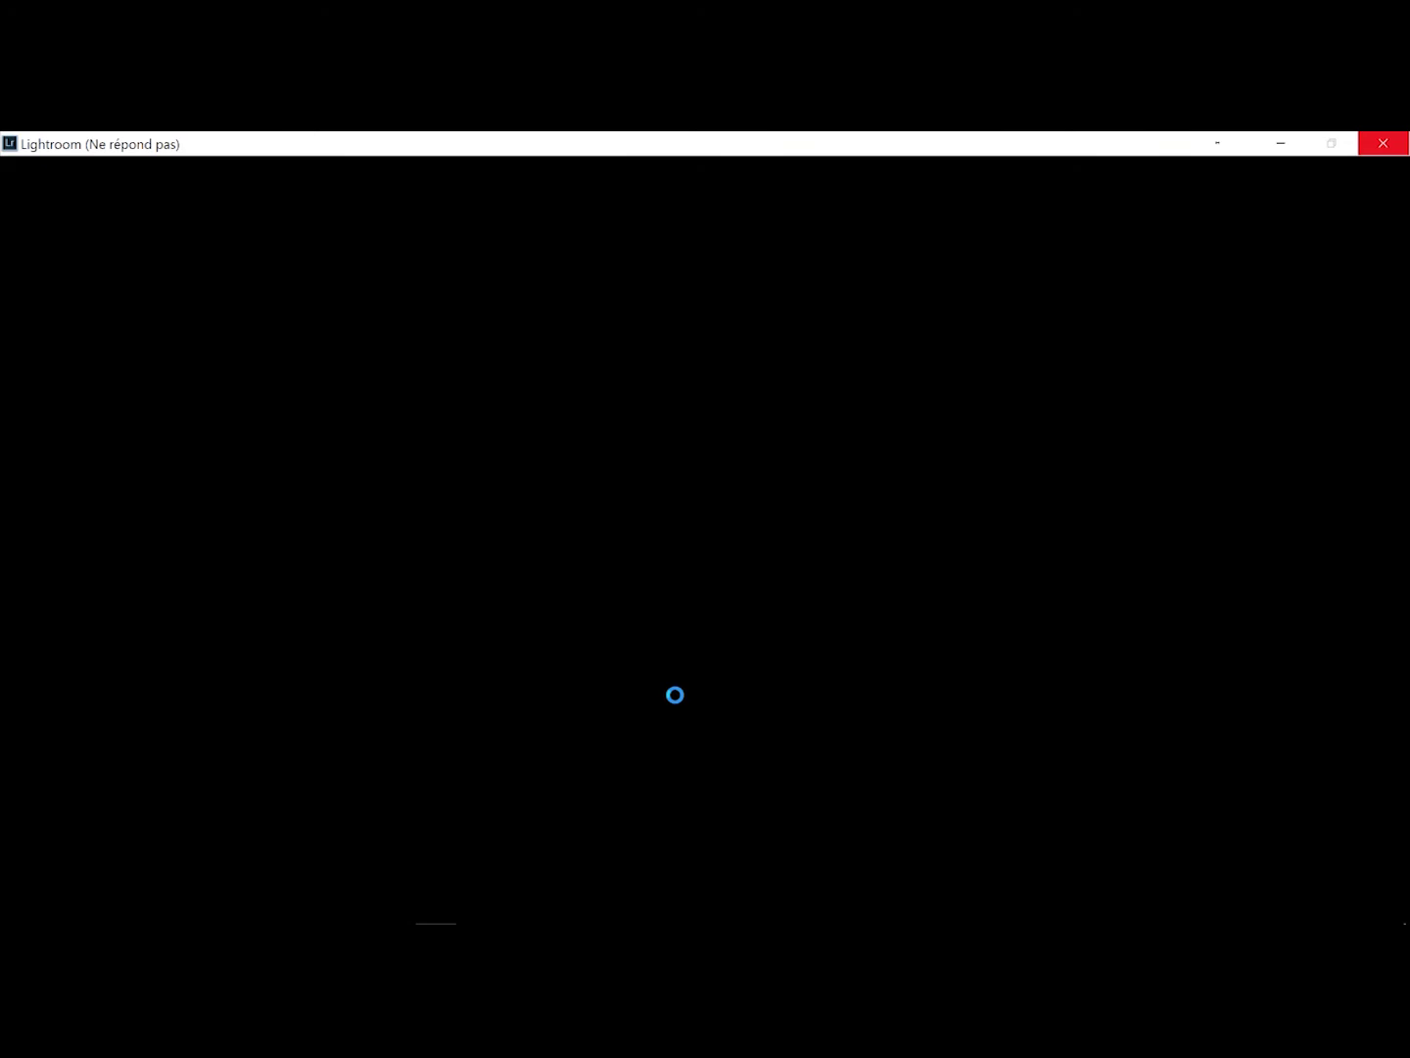
key(F6)
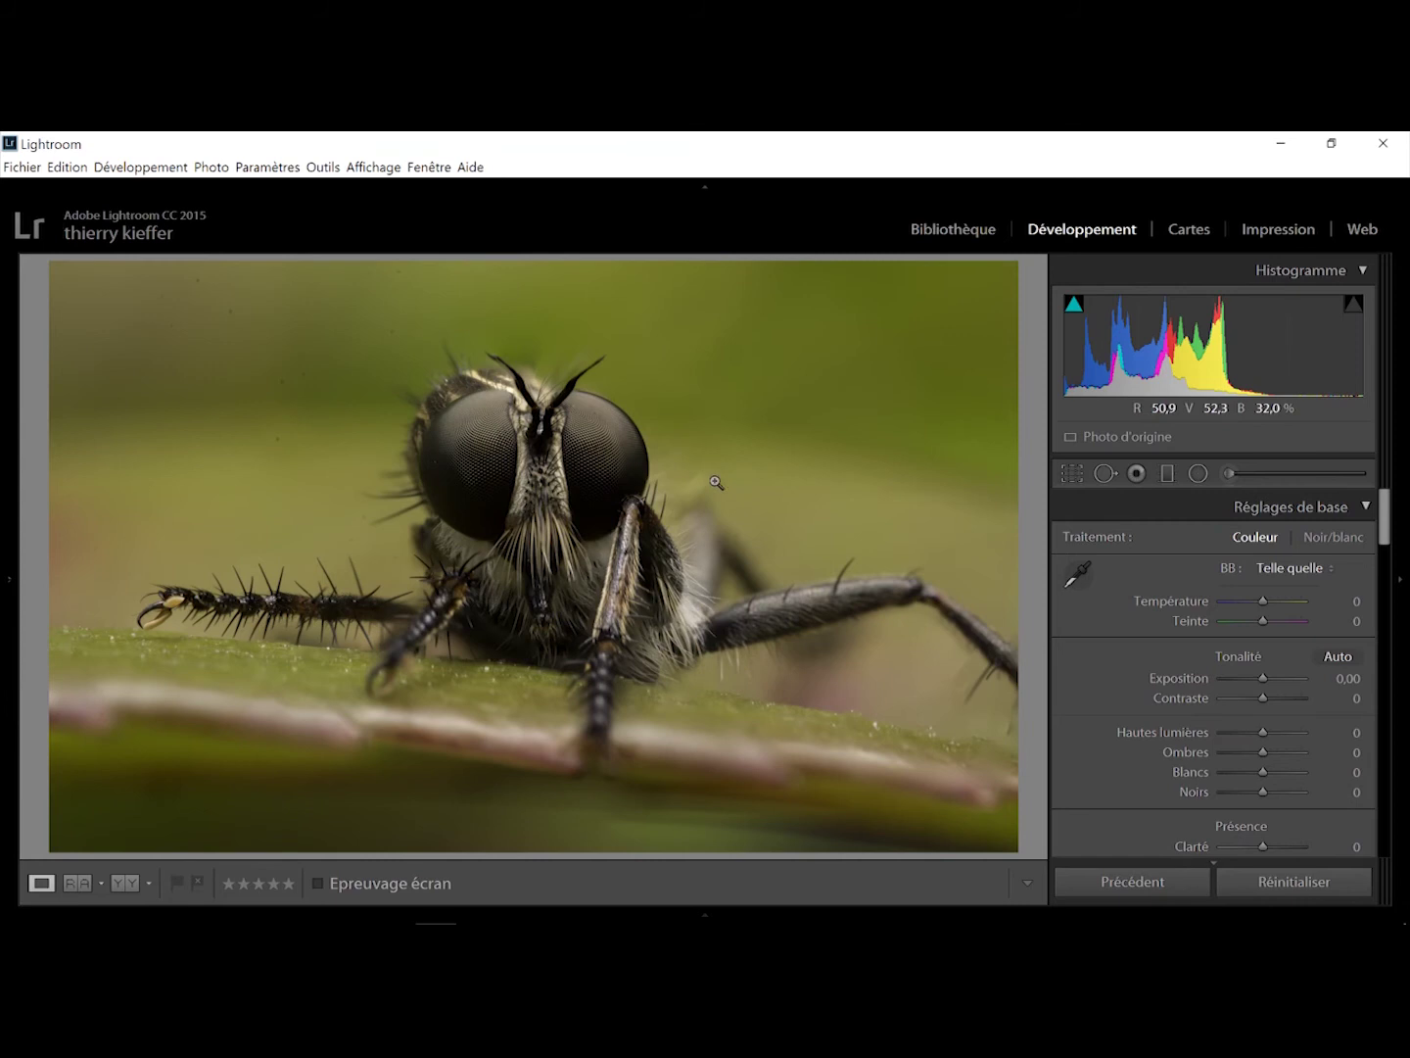
- Heal the dust spot in the green background left of the fly's head with Spot Removal at size 77
click(295, 372)
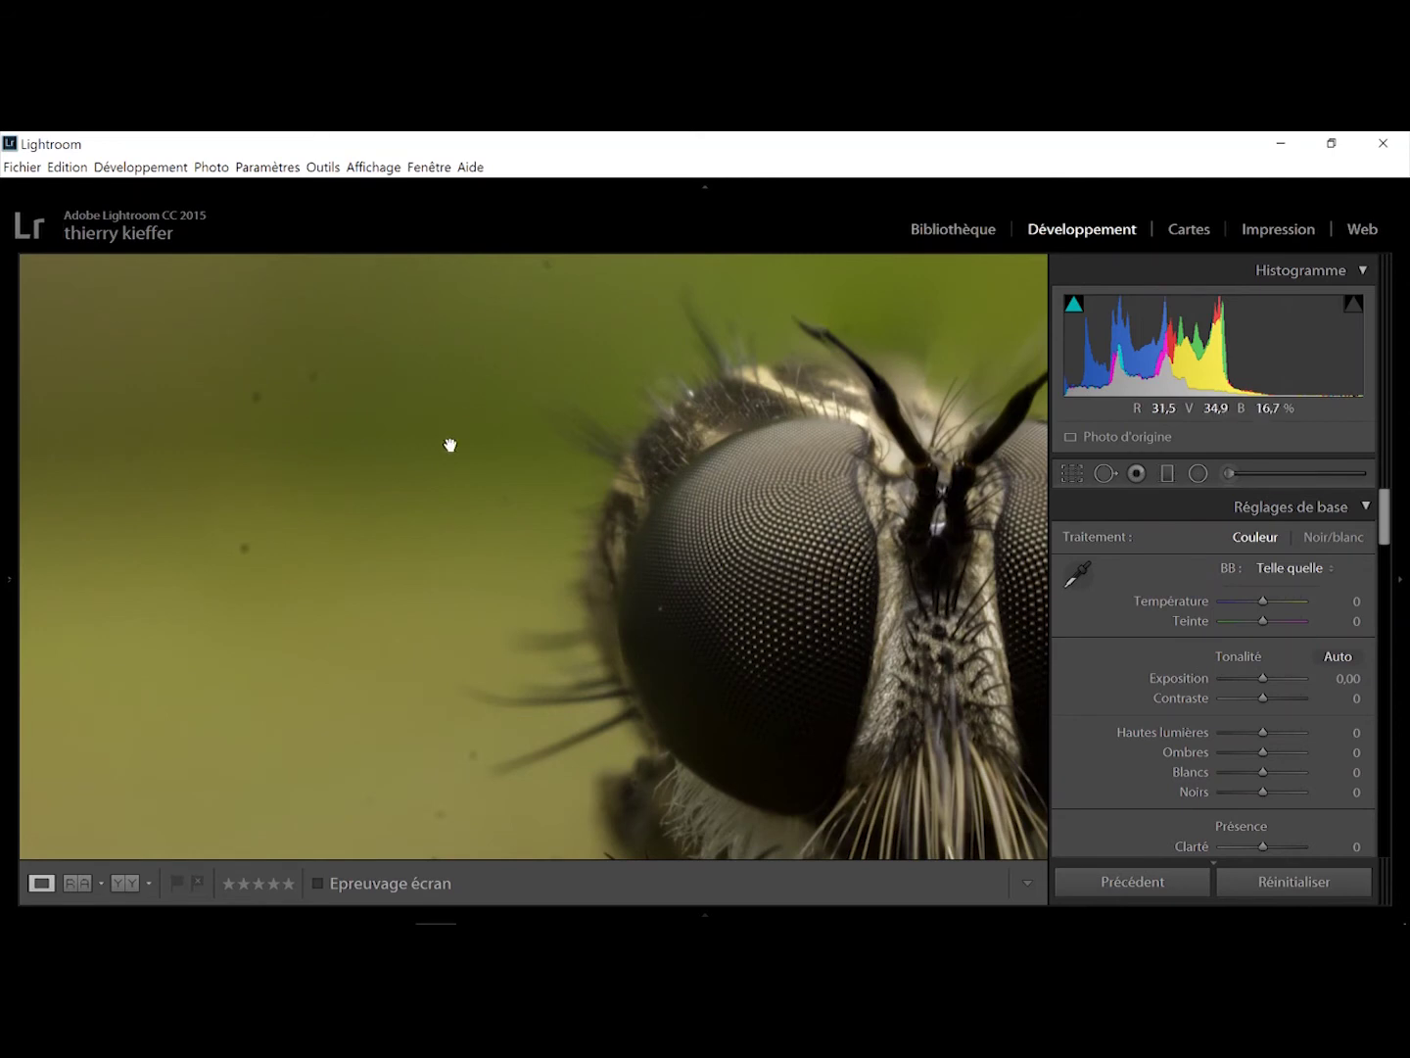
click(446, 481)
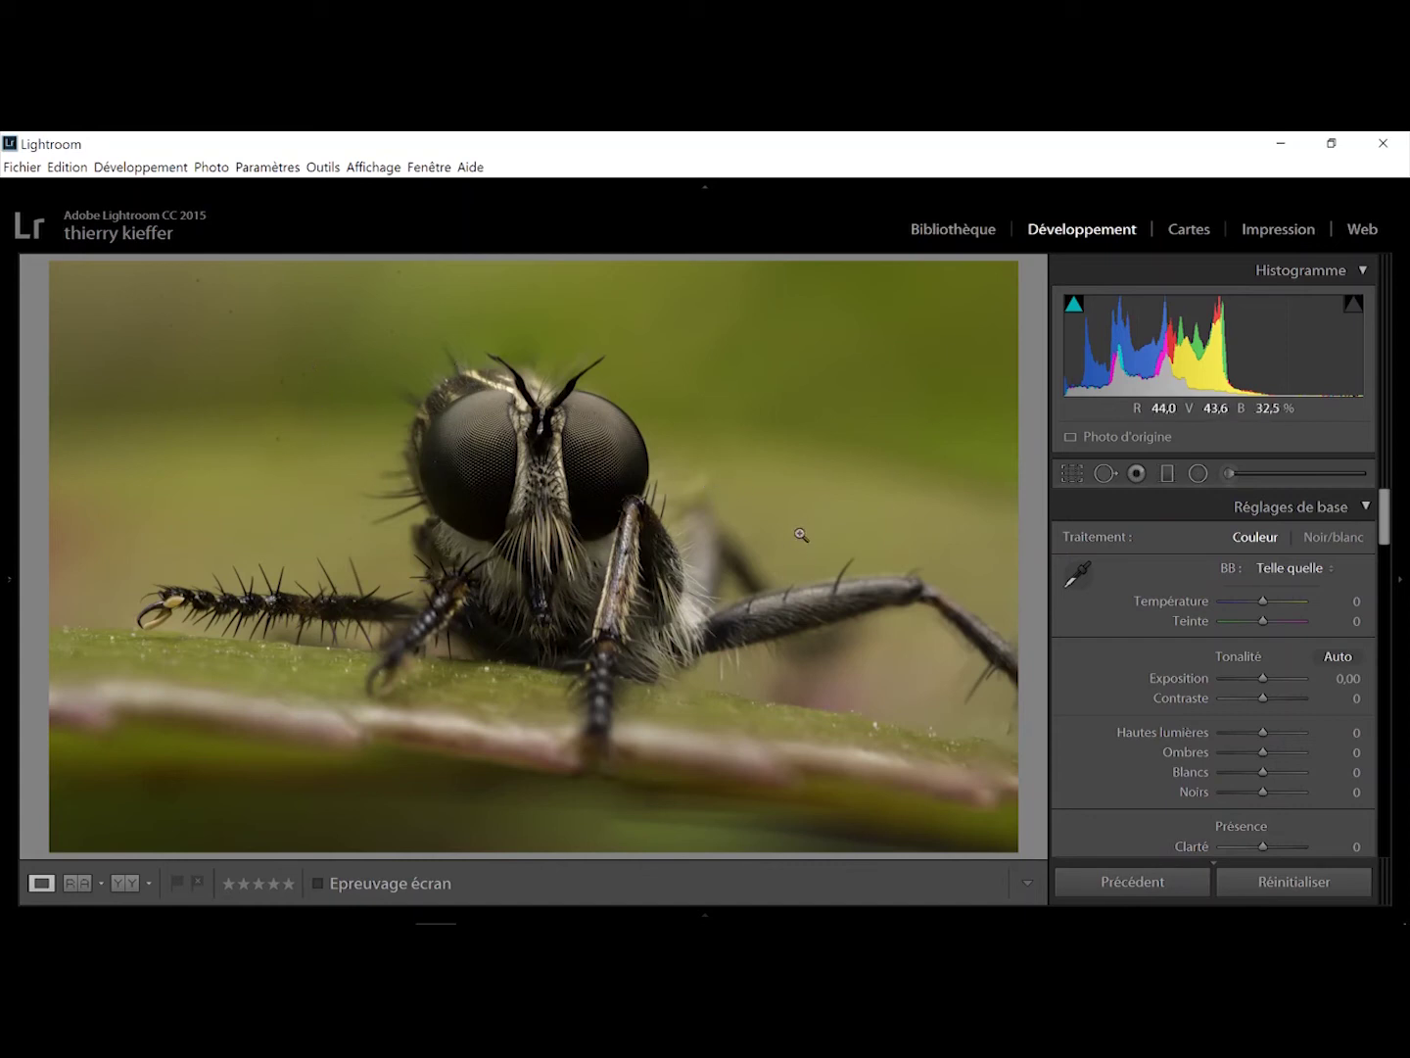
click(1104, 475)
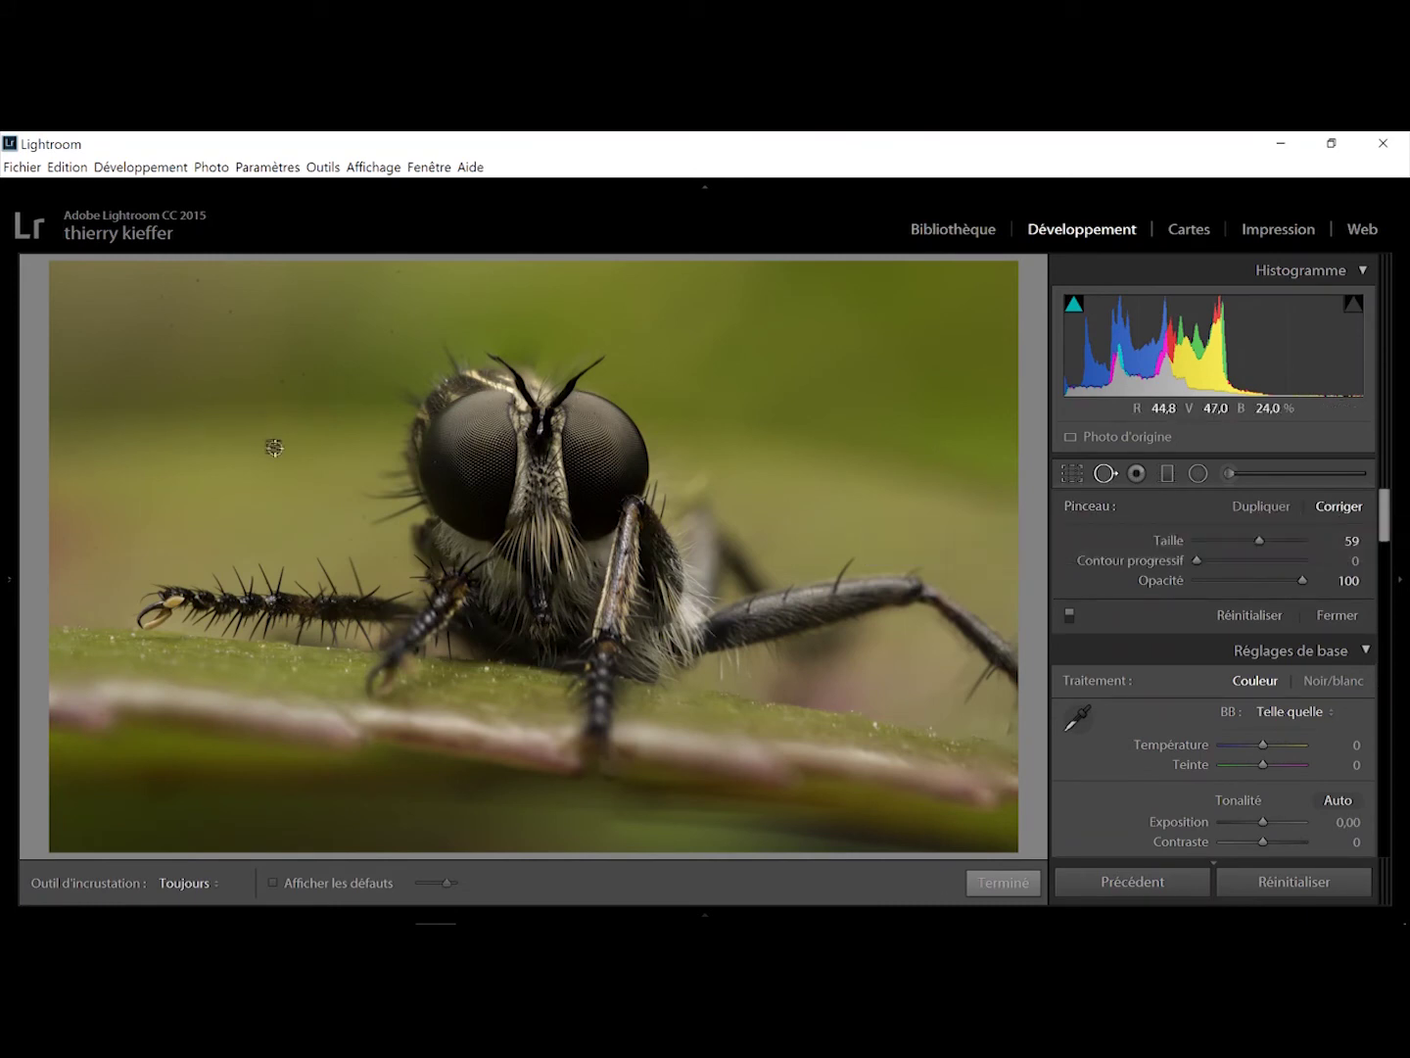
scroll(275, 441, up, 1)
click(275, 437)
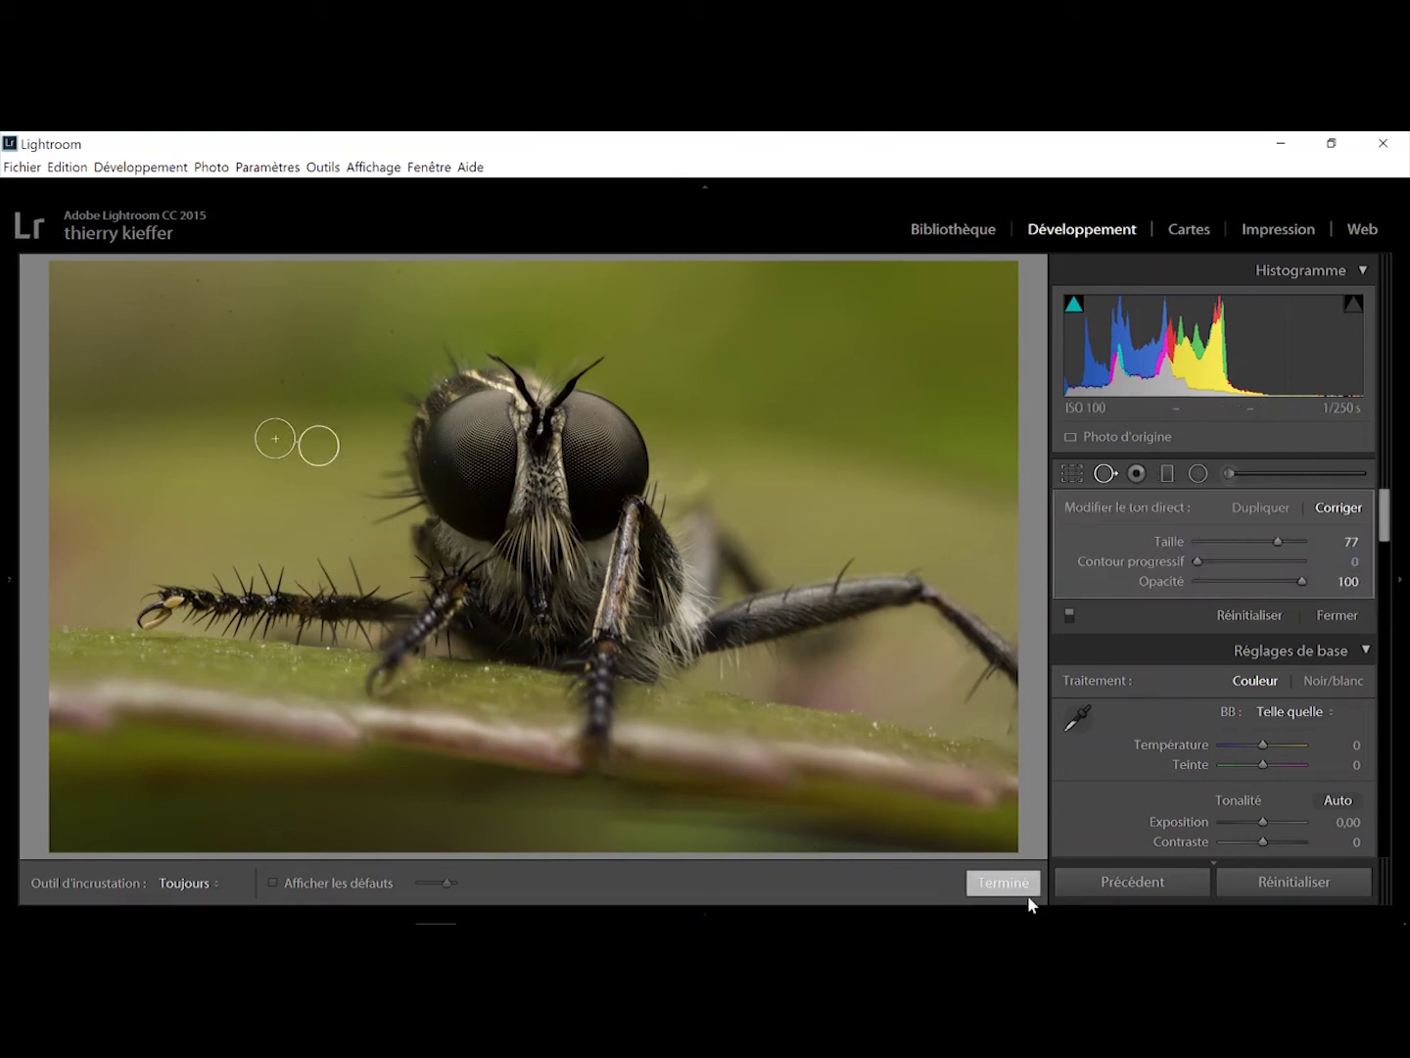
click(1002, 883)
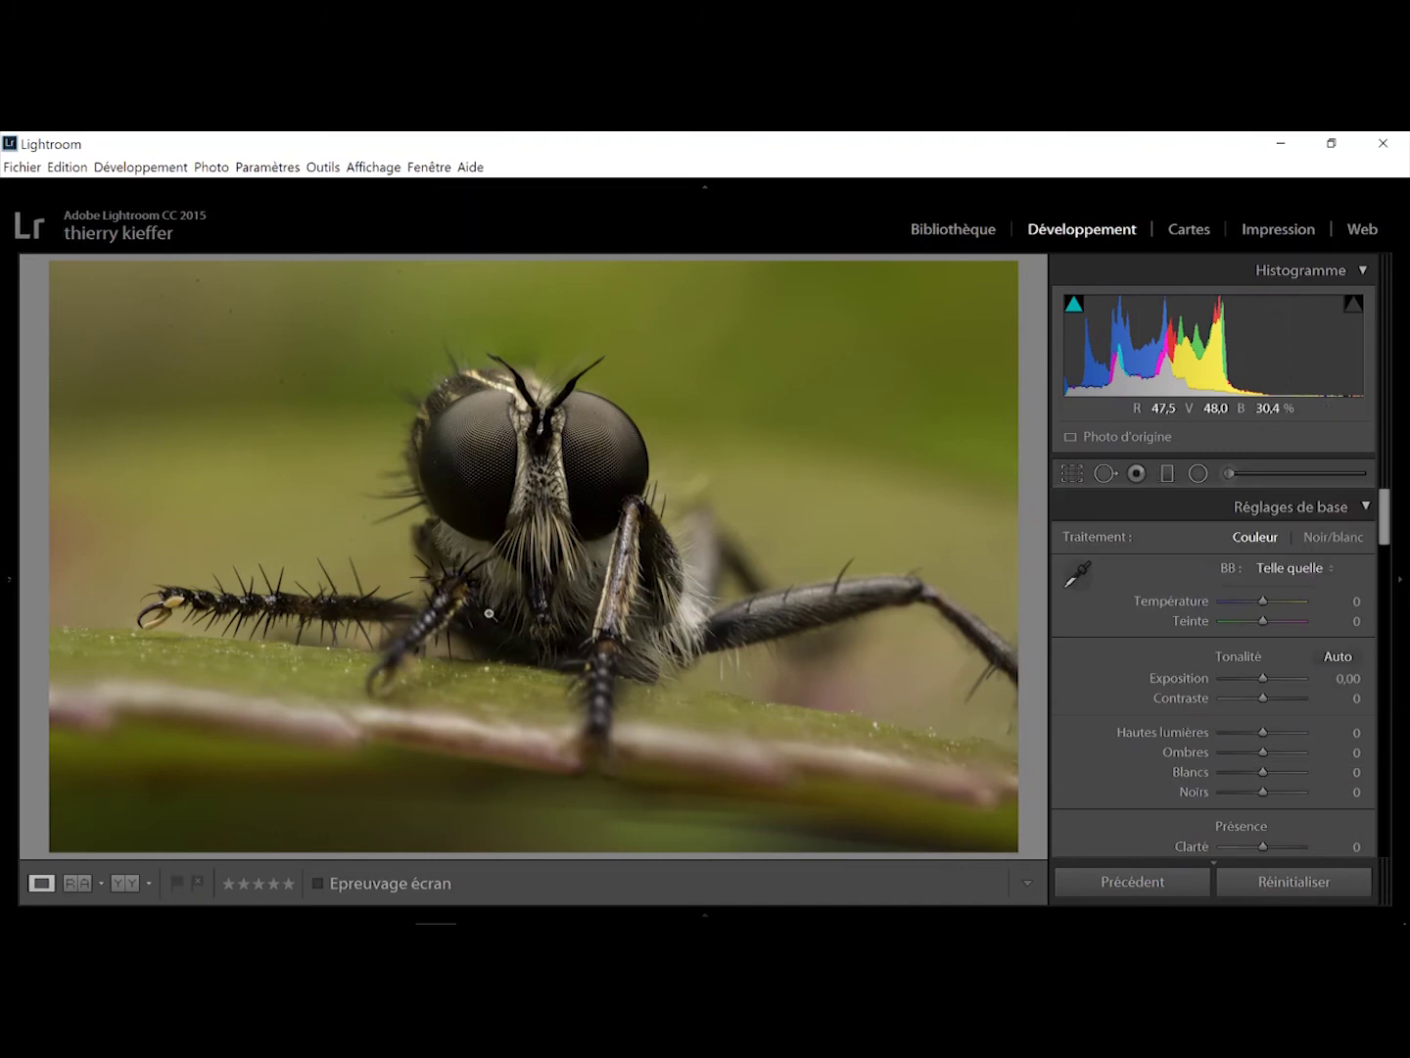
- Heal the dust spot above the first one with Spot Removal at size 77 and inspect the area up close
click(266, 438)
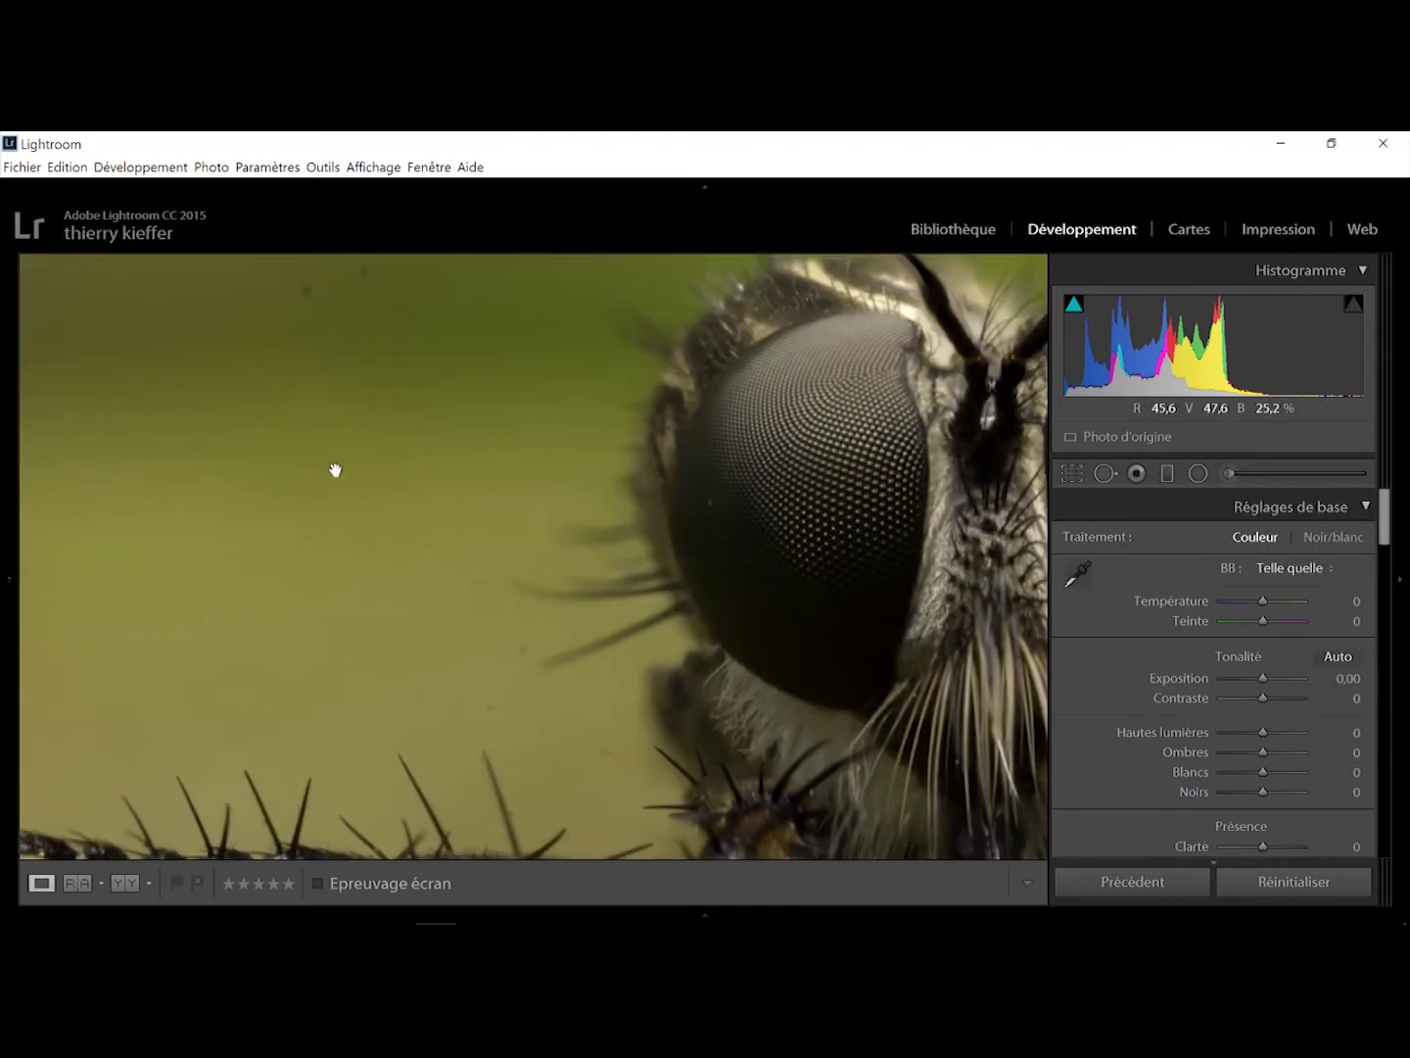
click(339, 475)
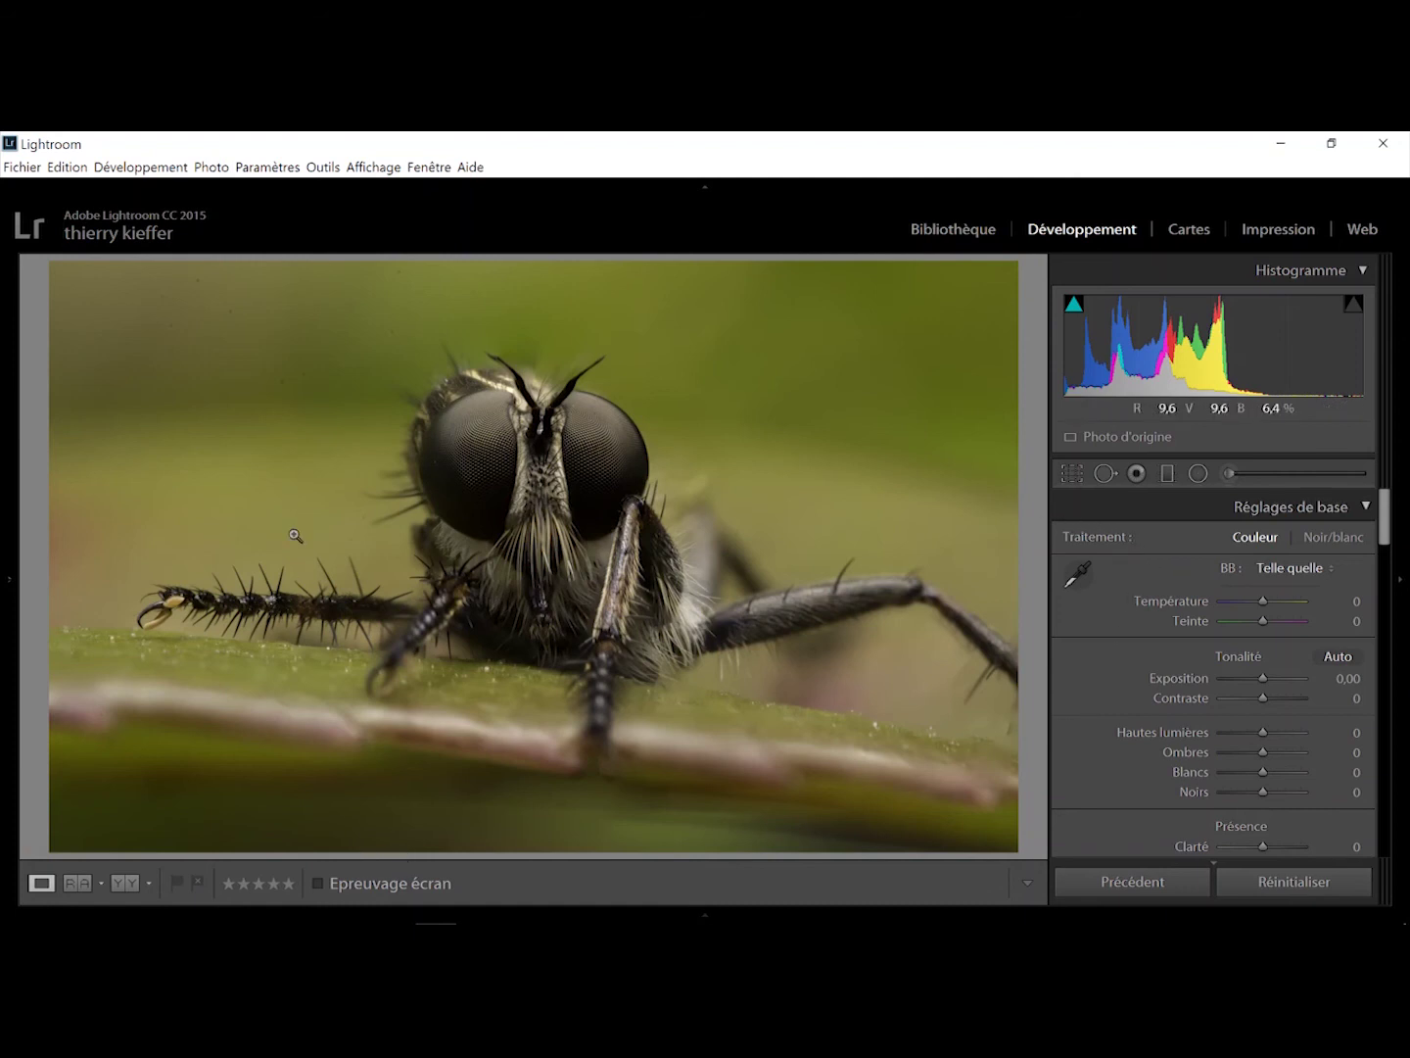
click(1106, 474)
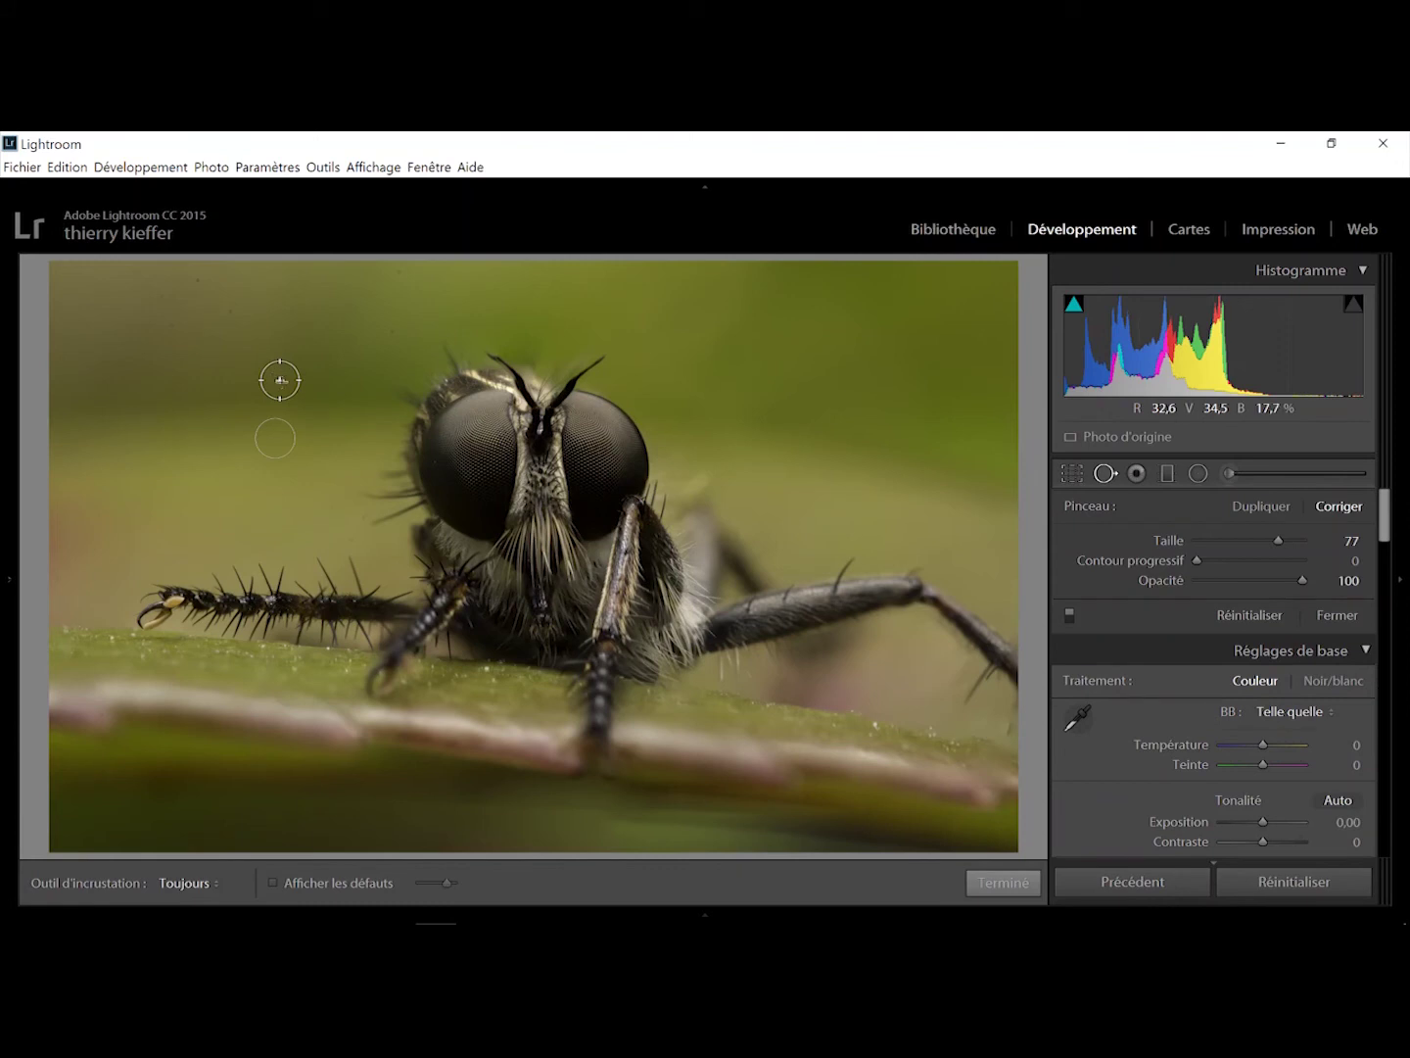
click(278, 381)
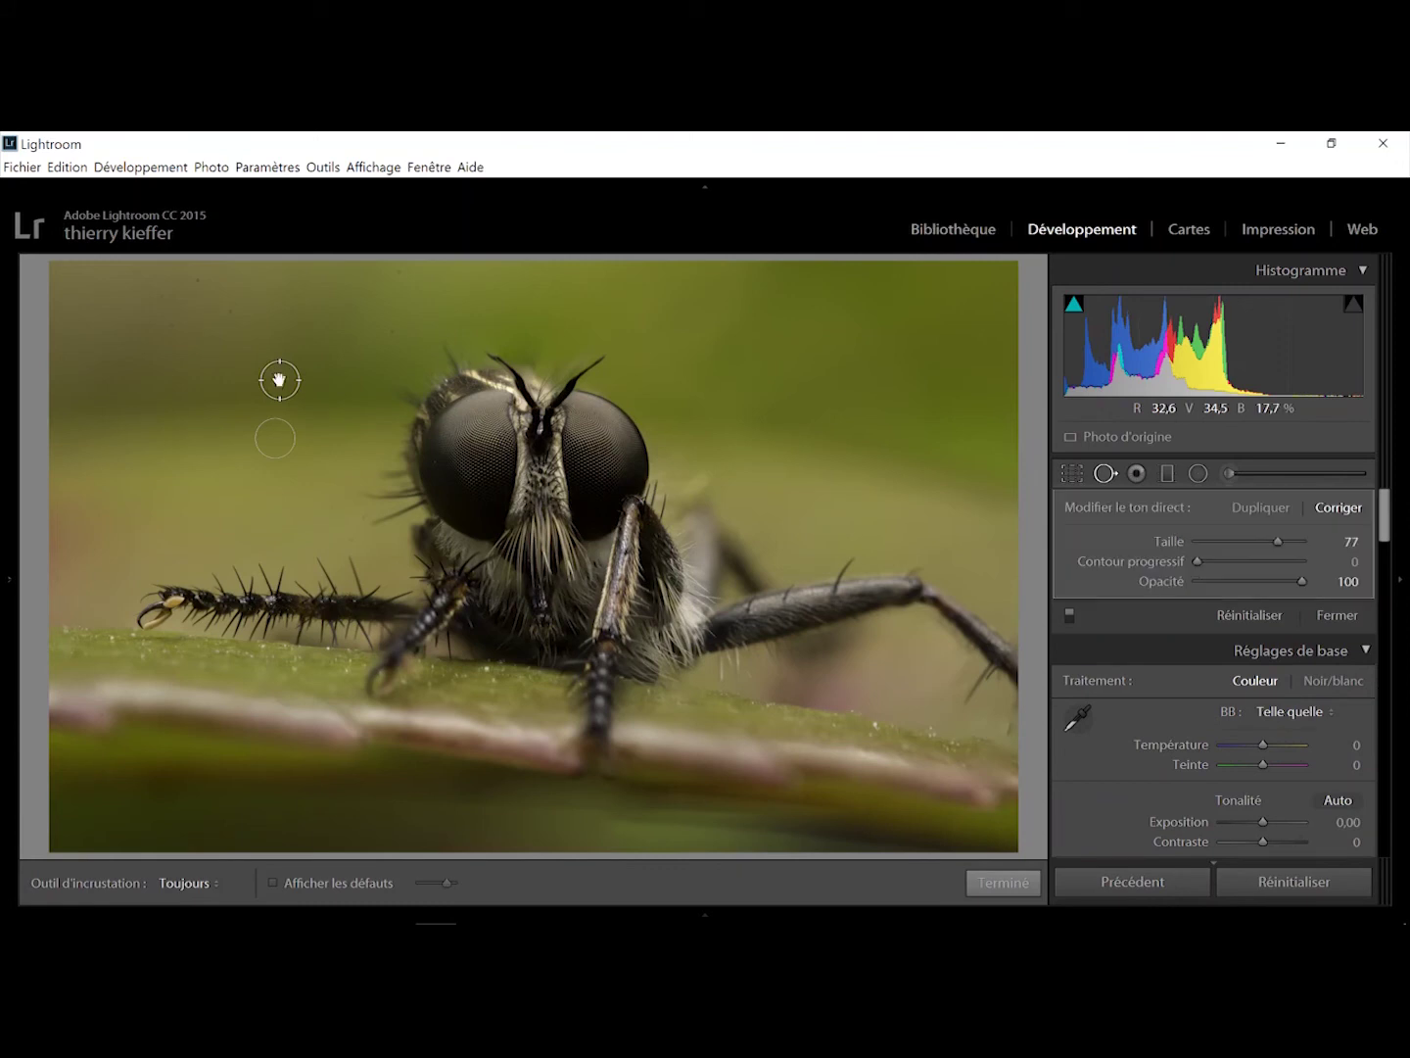
click(988, 882)
click(280, 391)
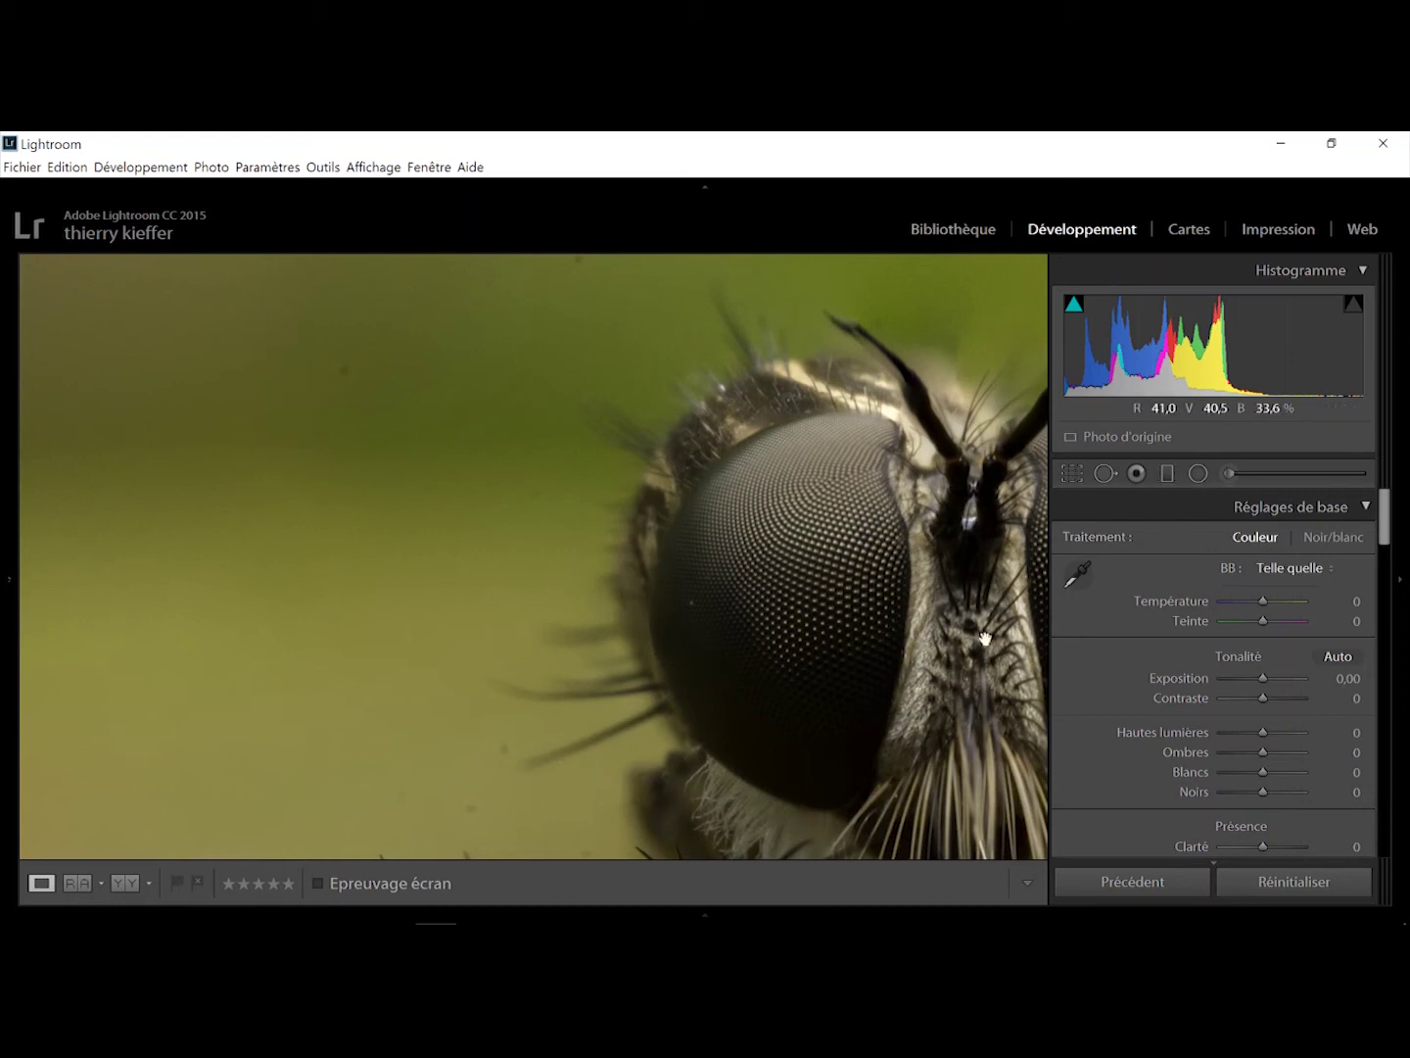
click(549, 578)
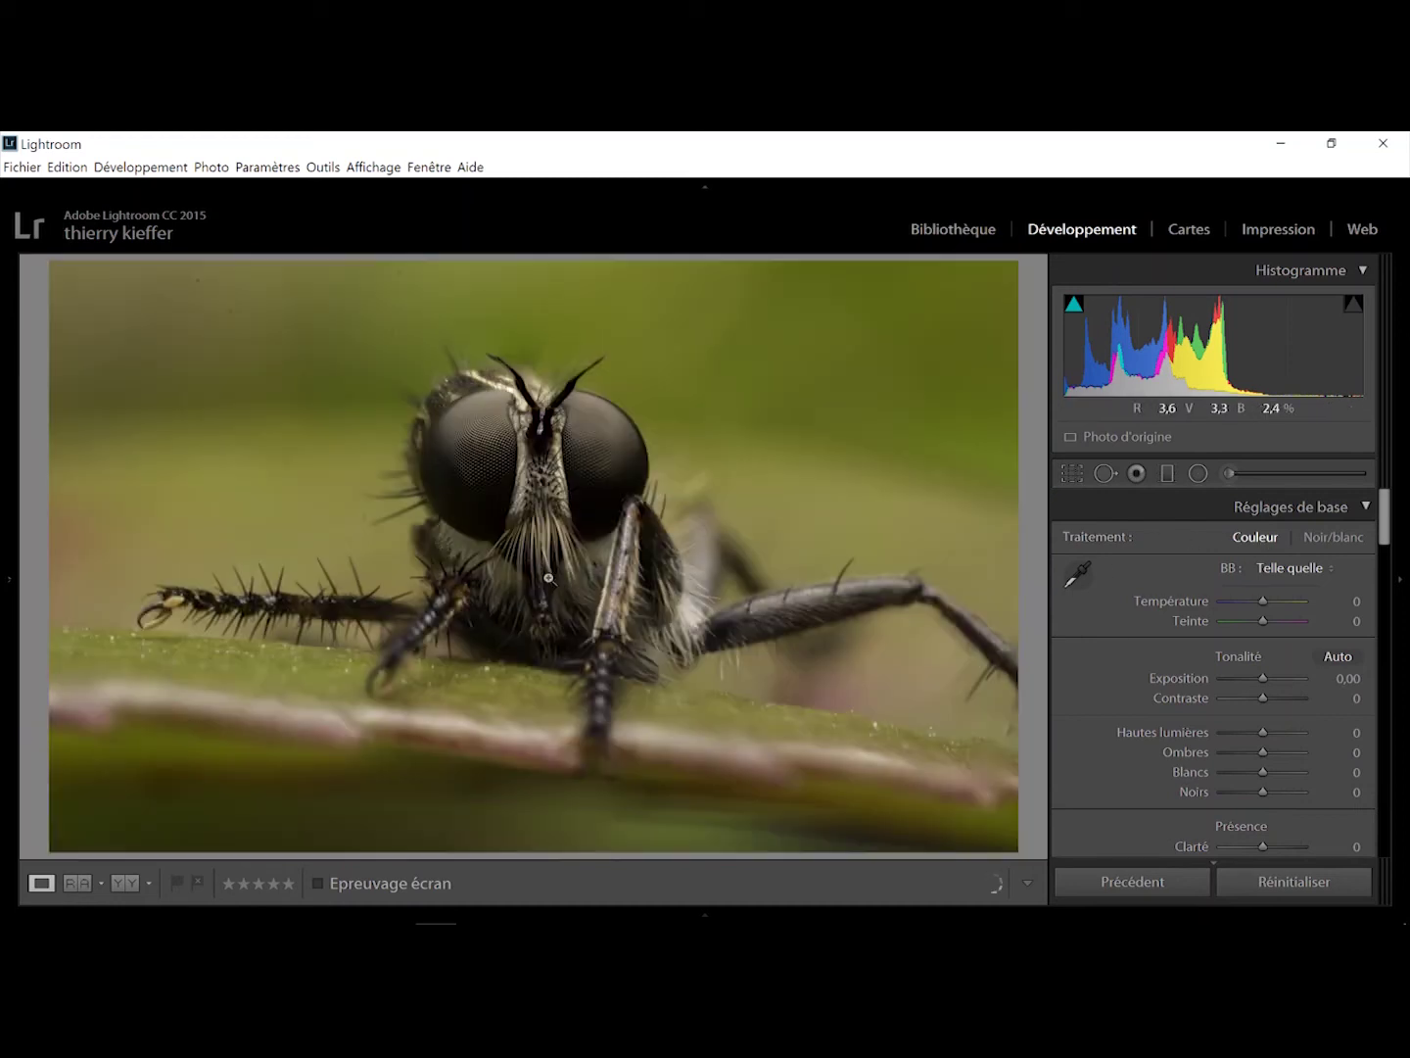
- Delete both healing spots in the green background beside the fly's head
click(1108, 475)
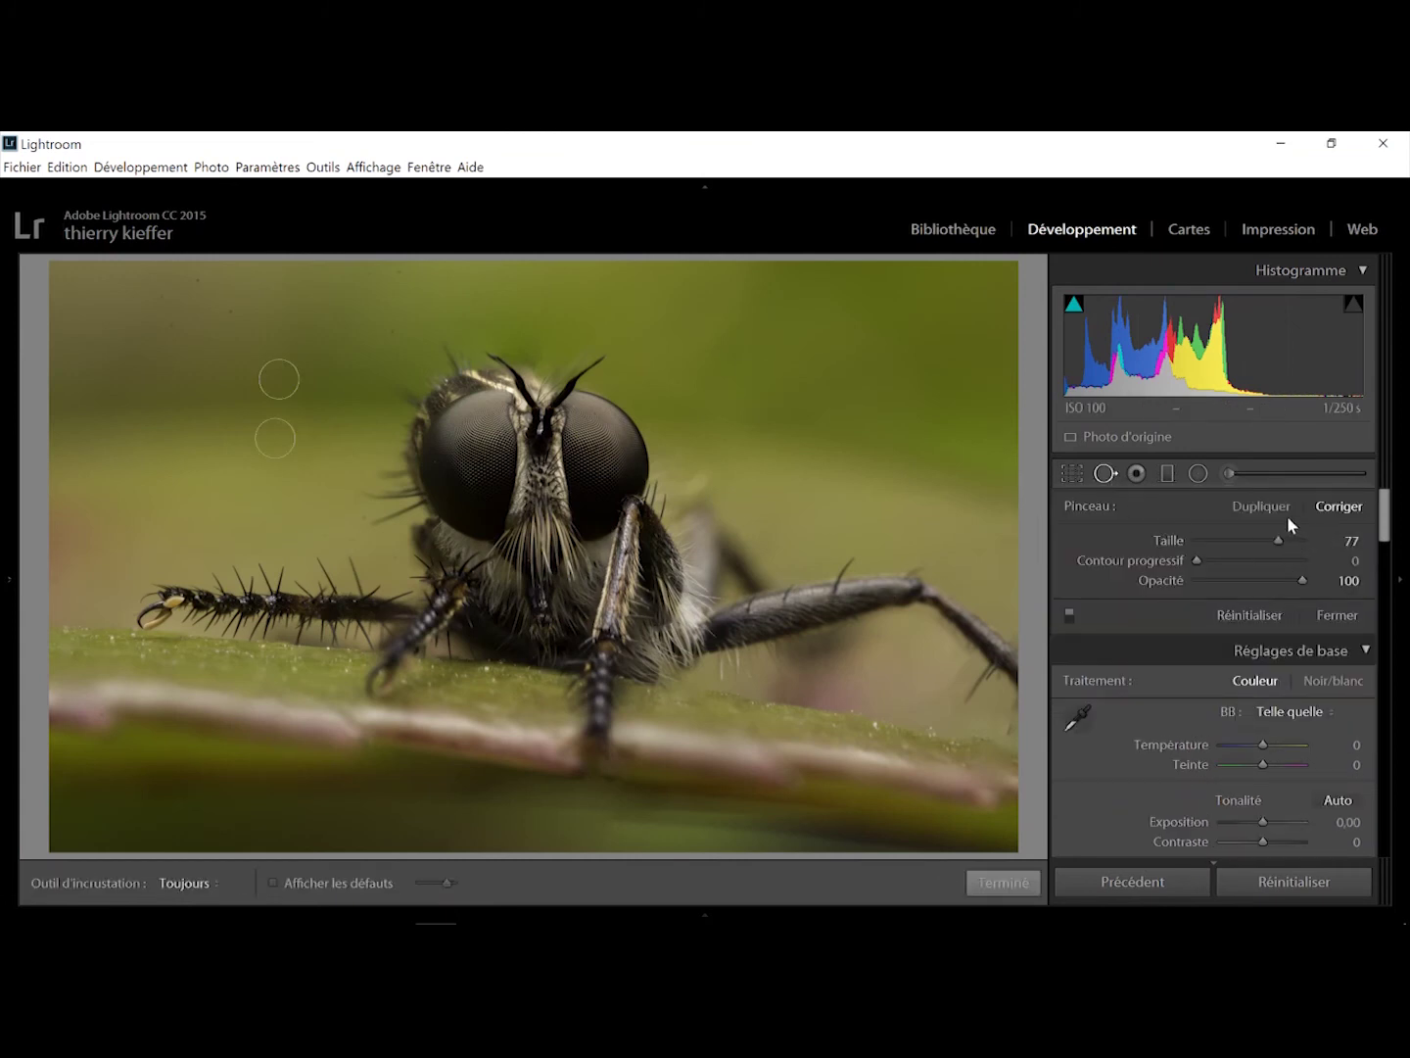
click(278, 379)
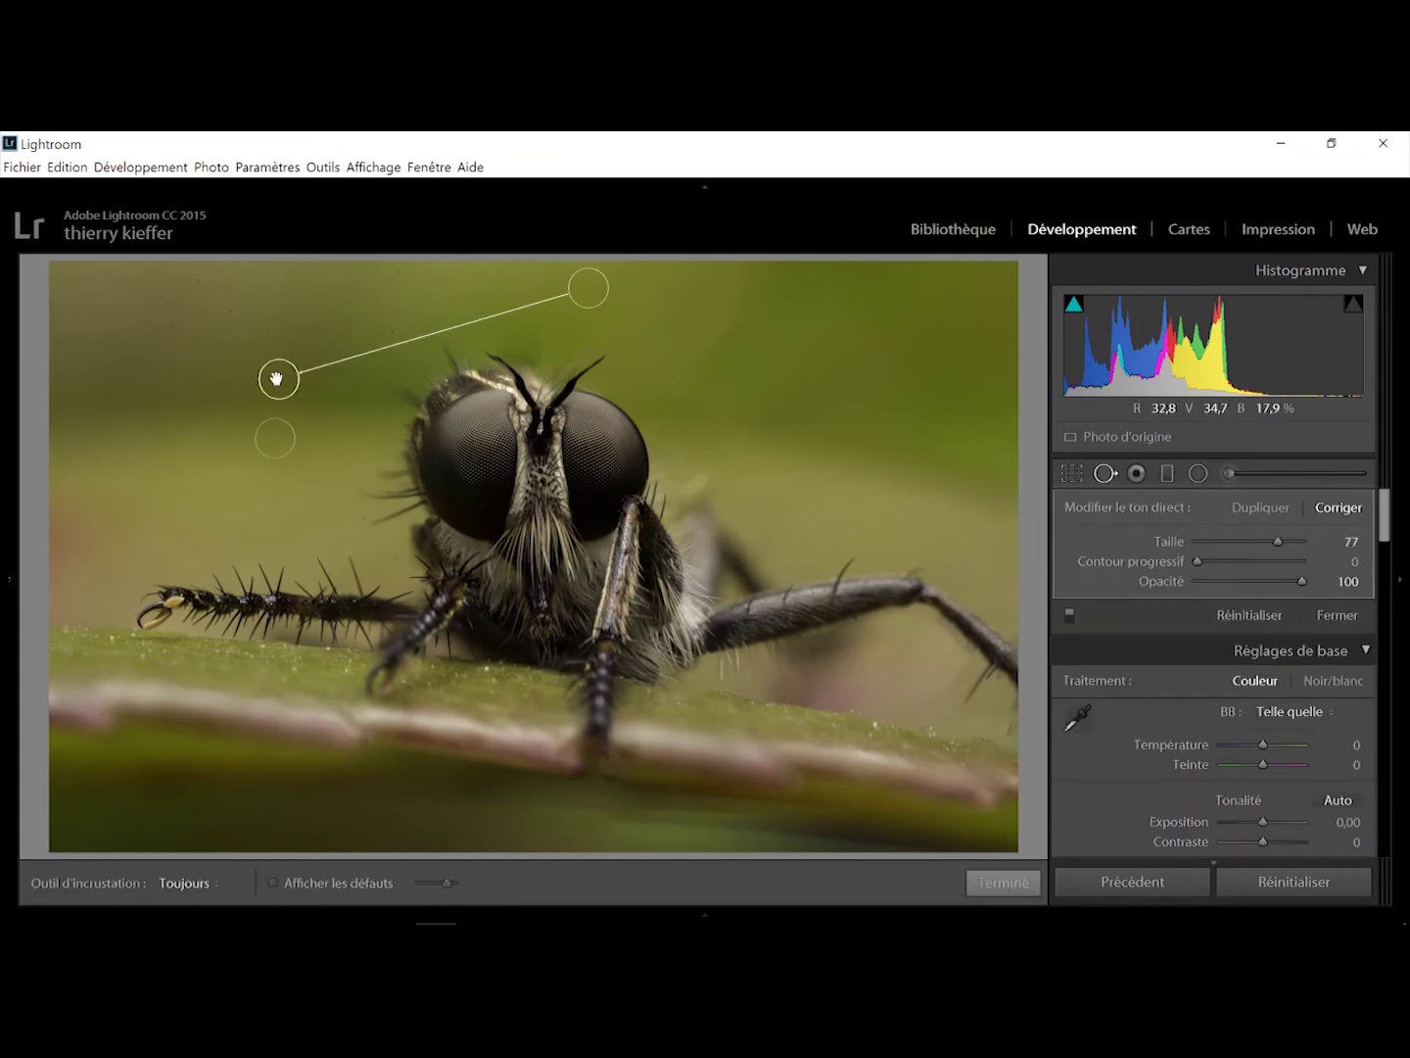
key(Delete)
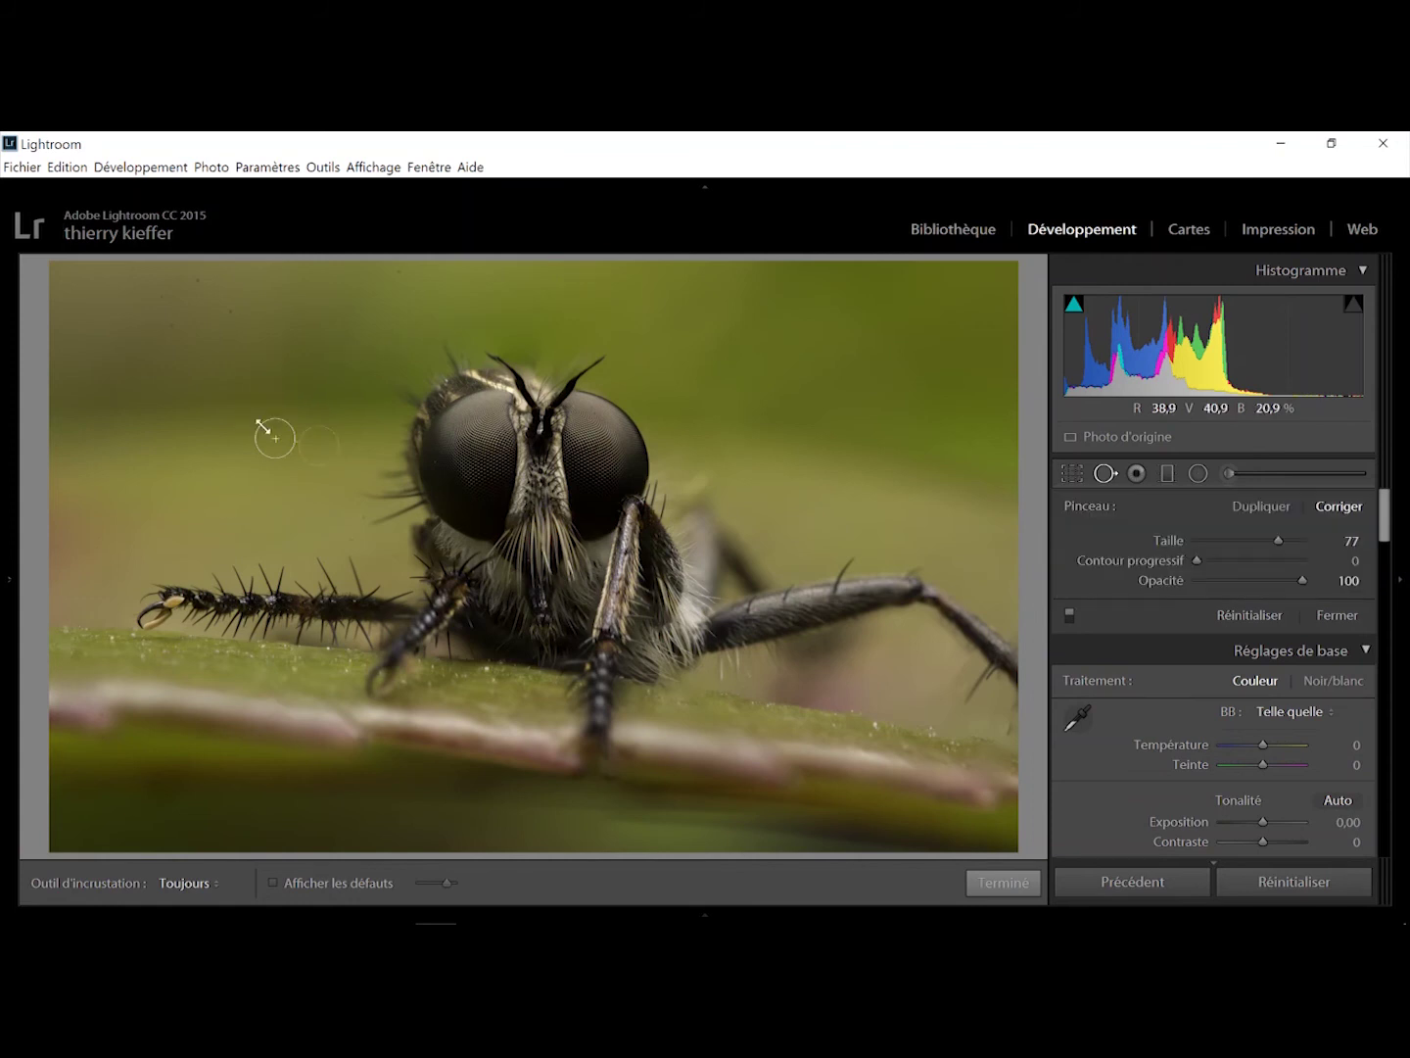
click(276, 435)
key(Delete)
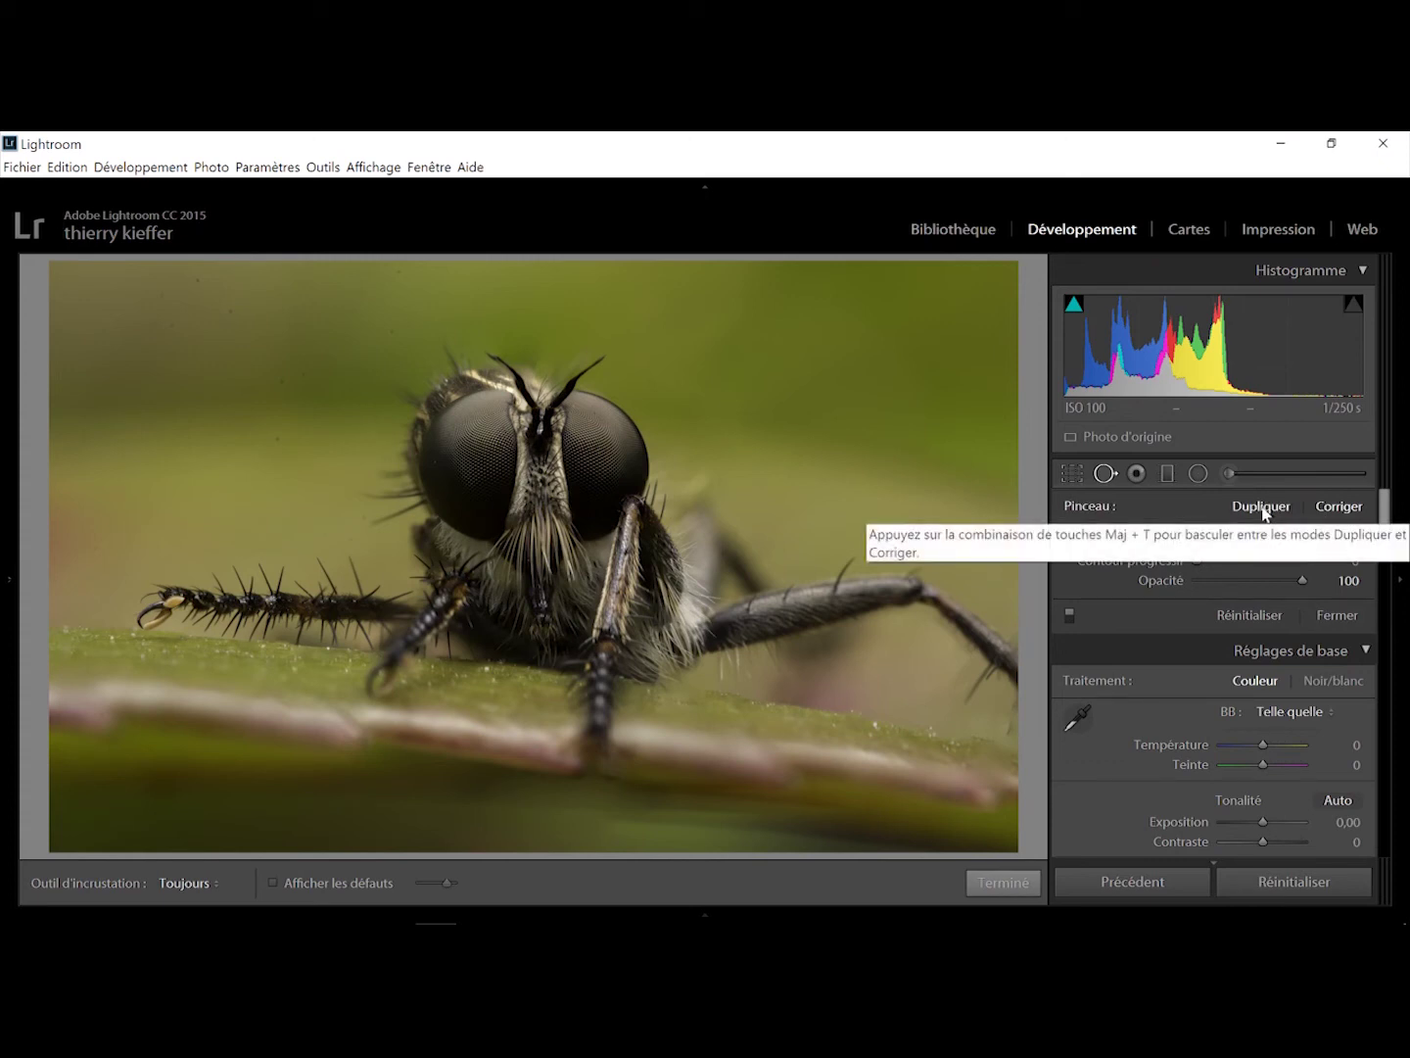
- Try covering the first dust spot beside the fly's head in Clone mode at size 77, and check it up close
click(1262, 507)
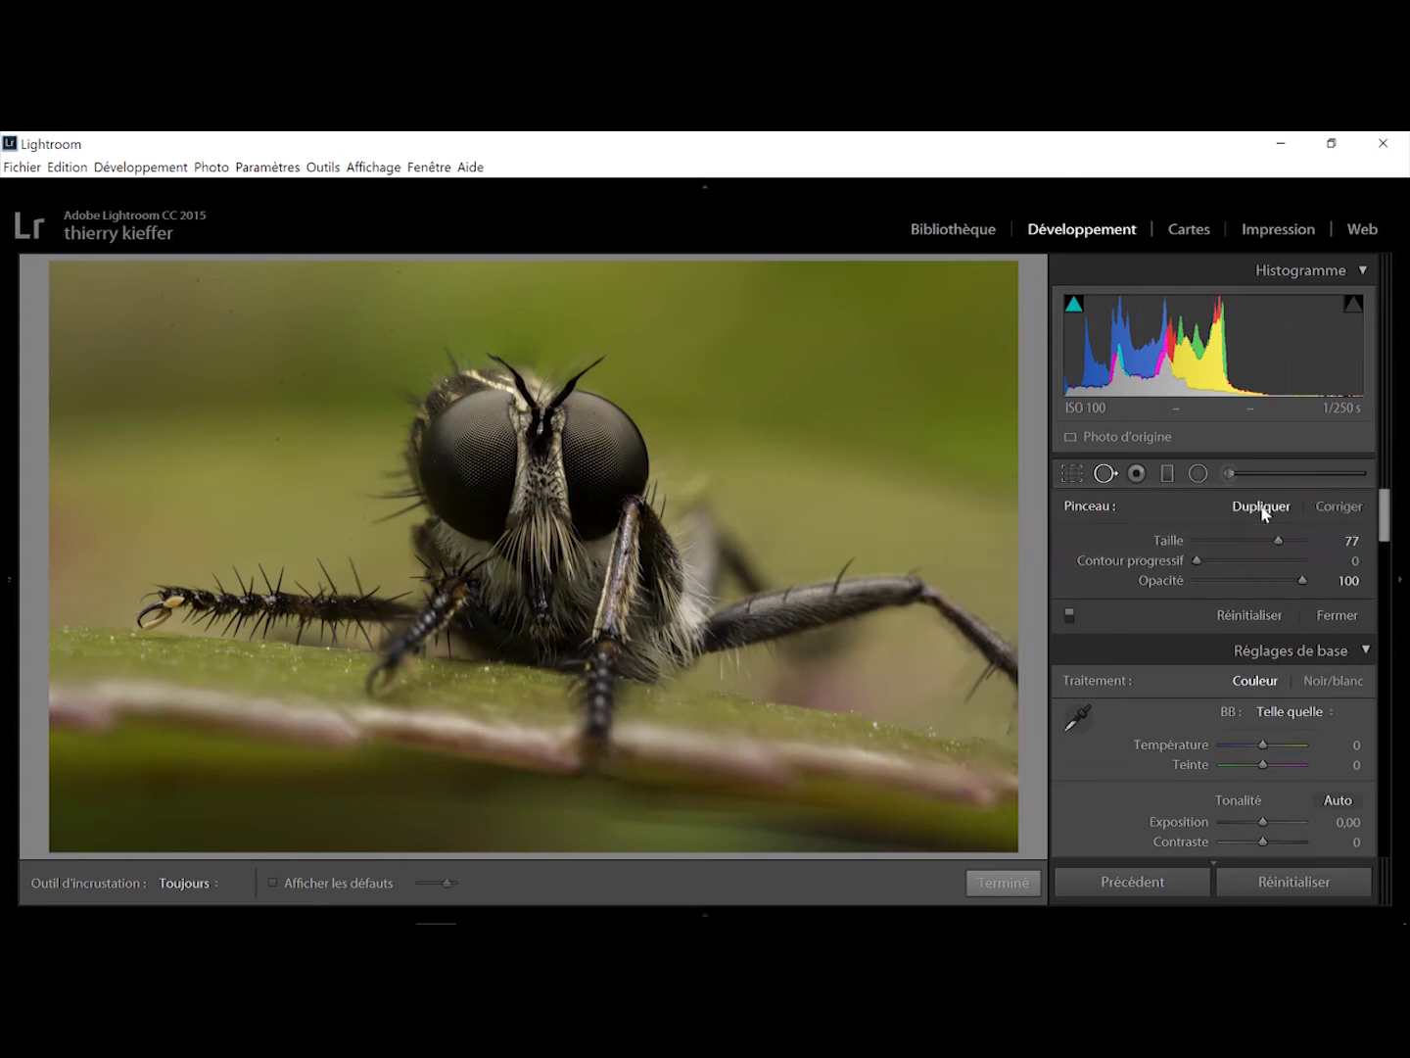
click(272, 436)
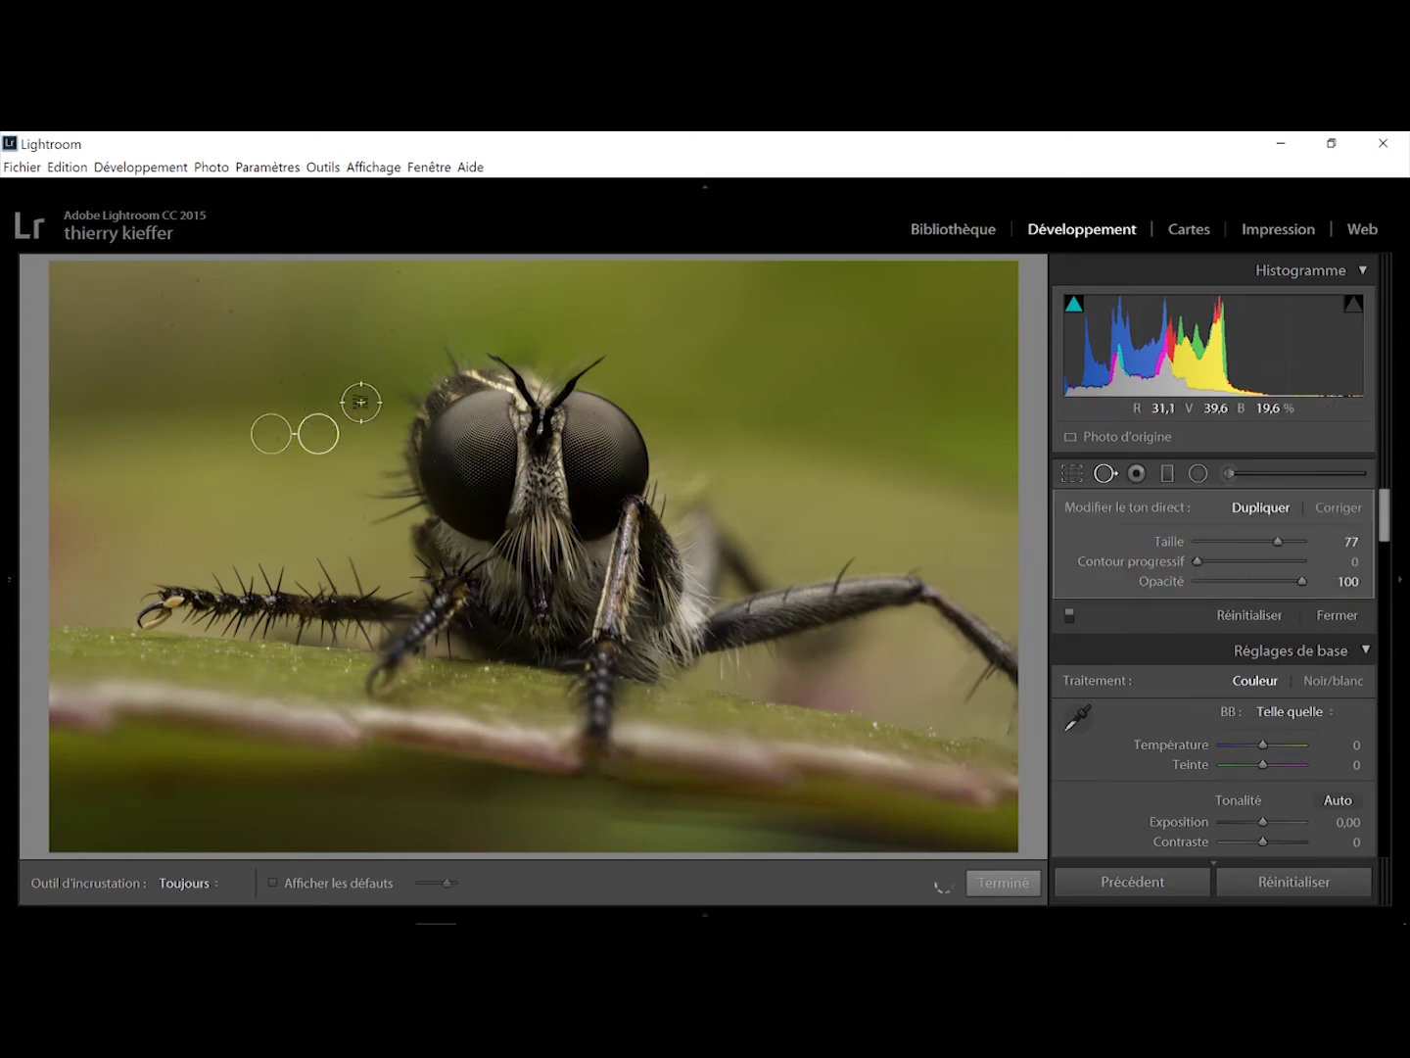
click(987, 884)
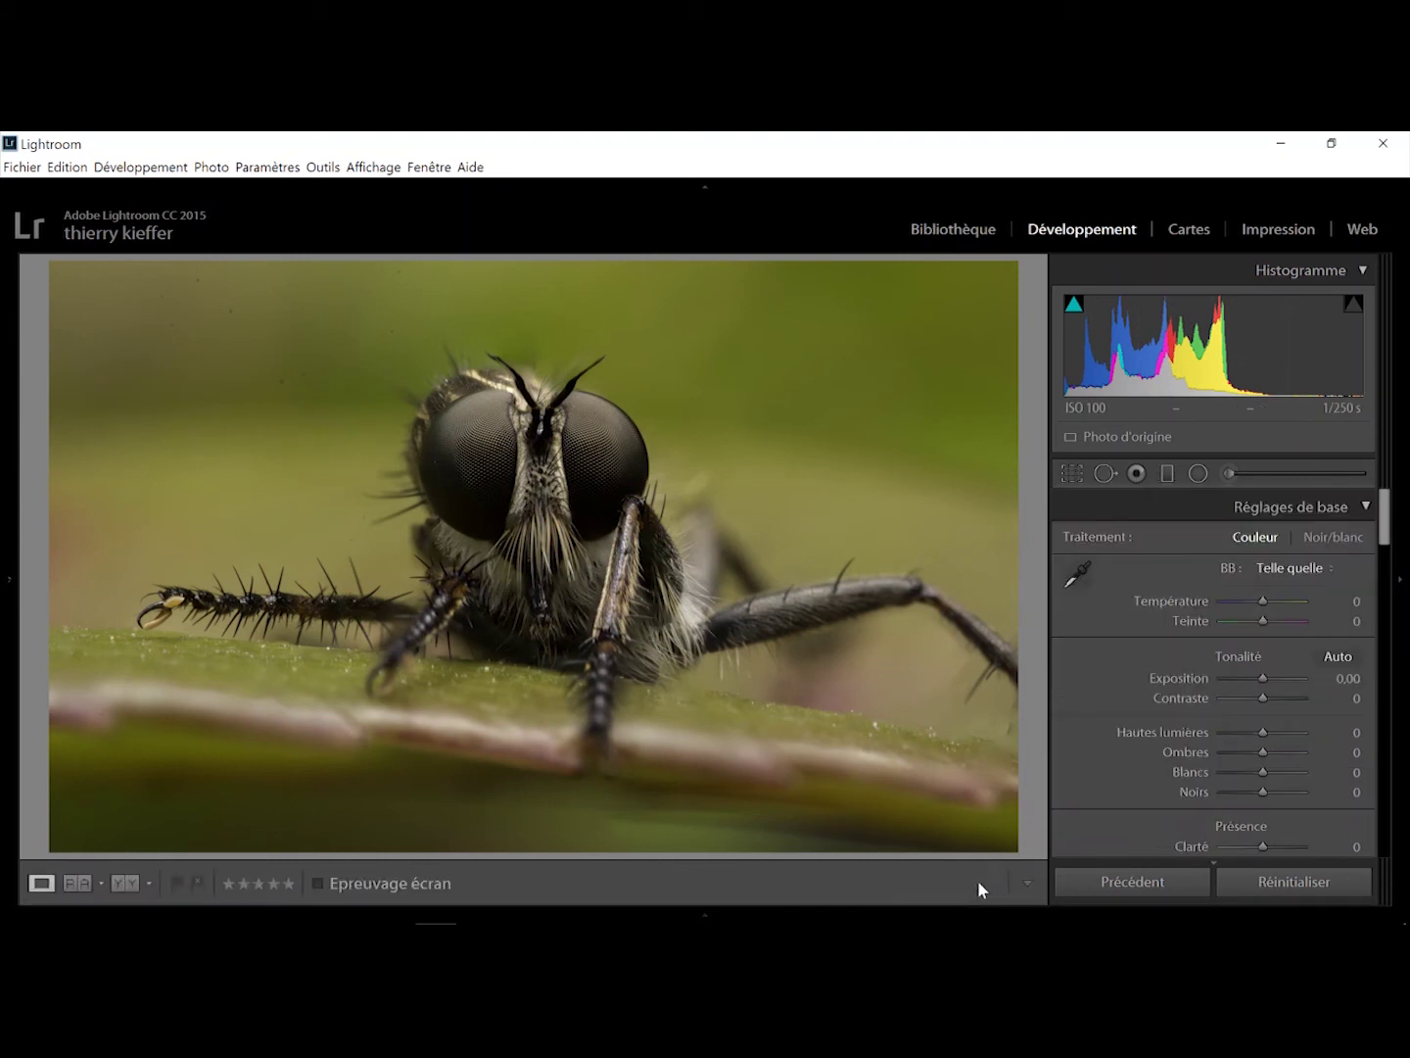
click(262, 433)
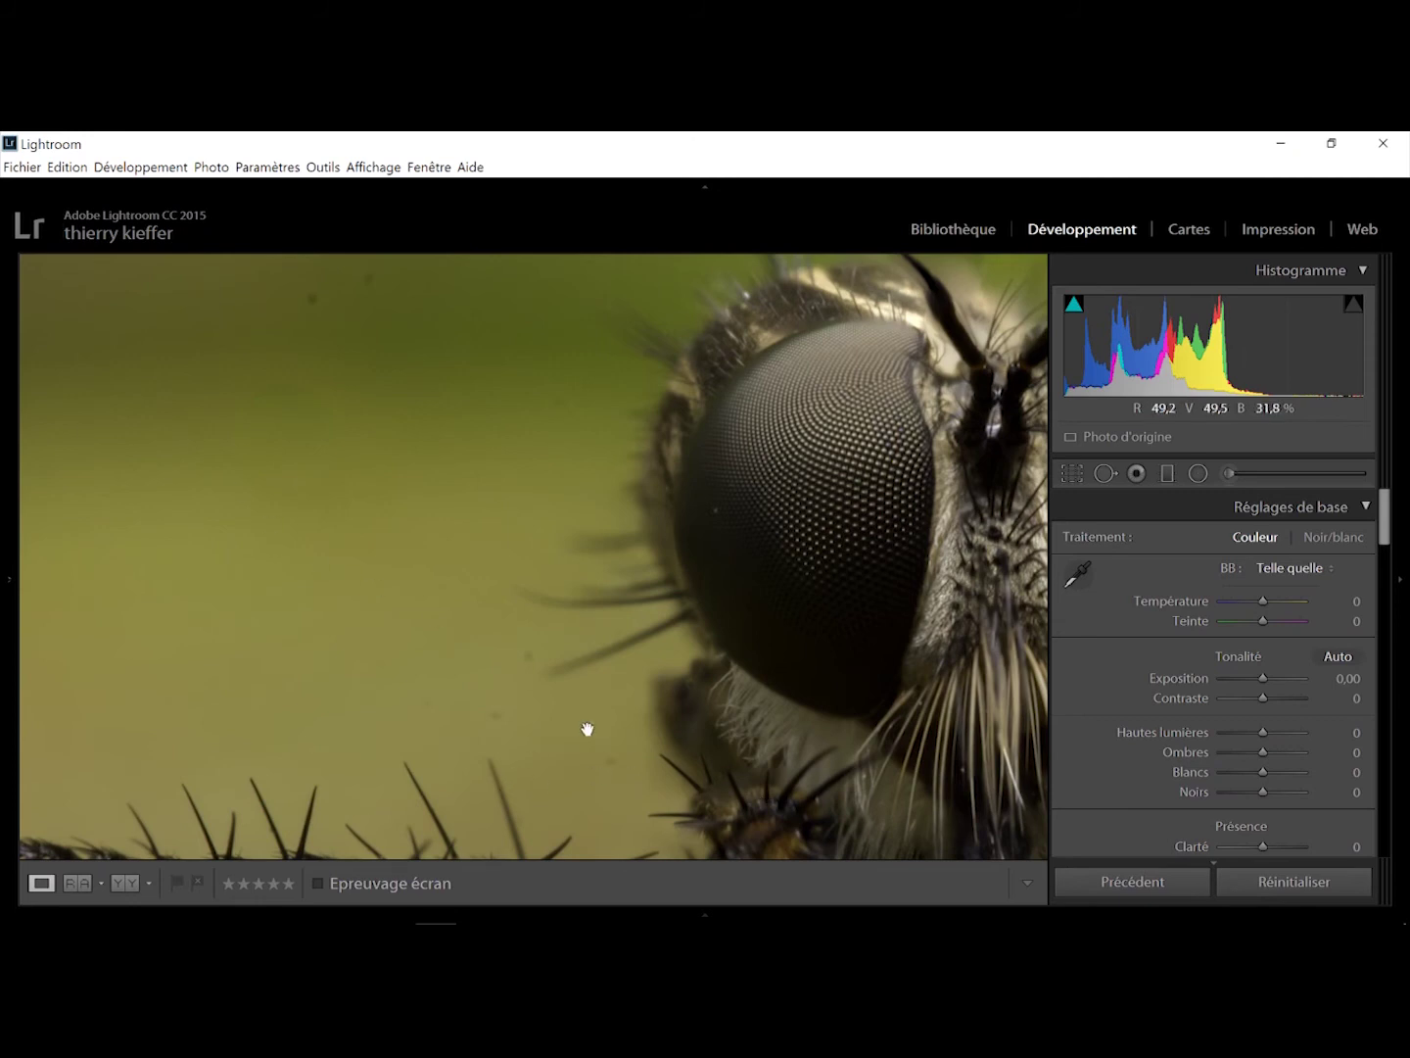
click(407, 488)
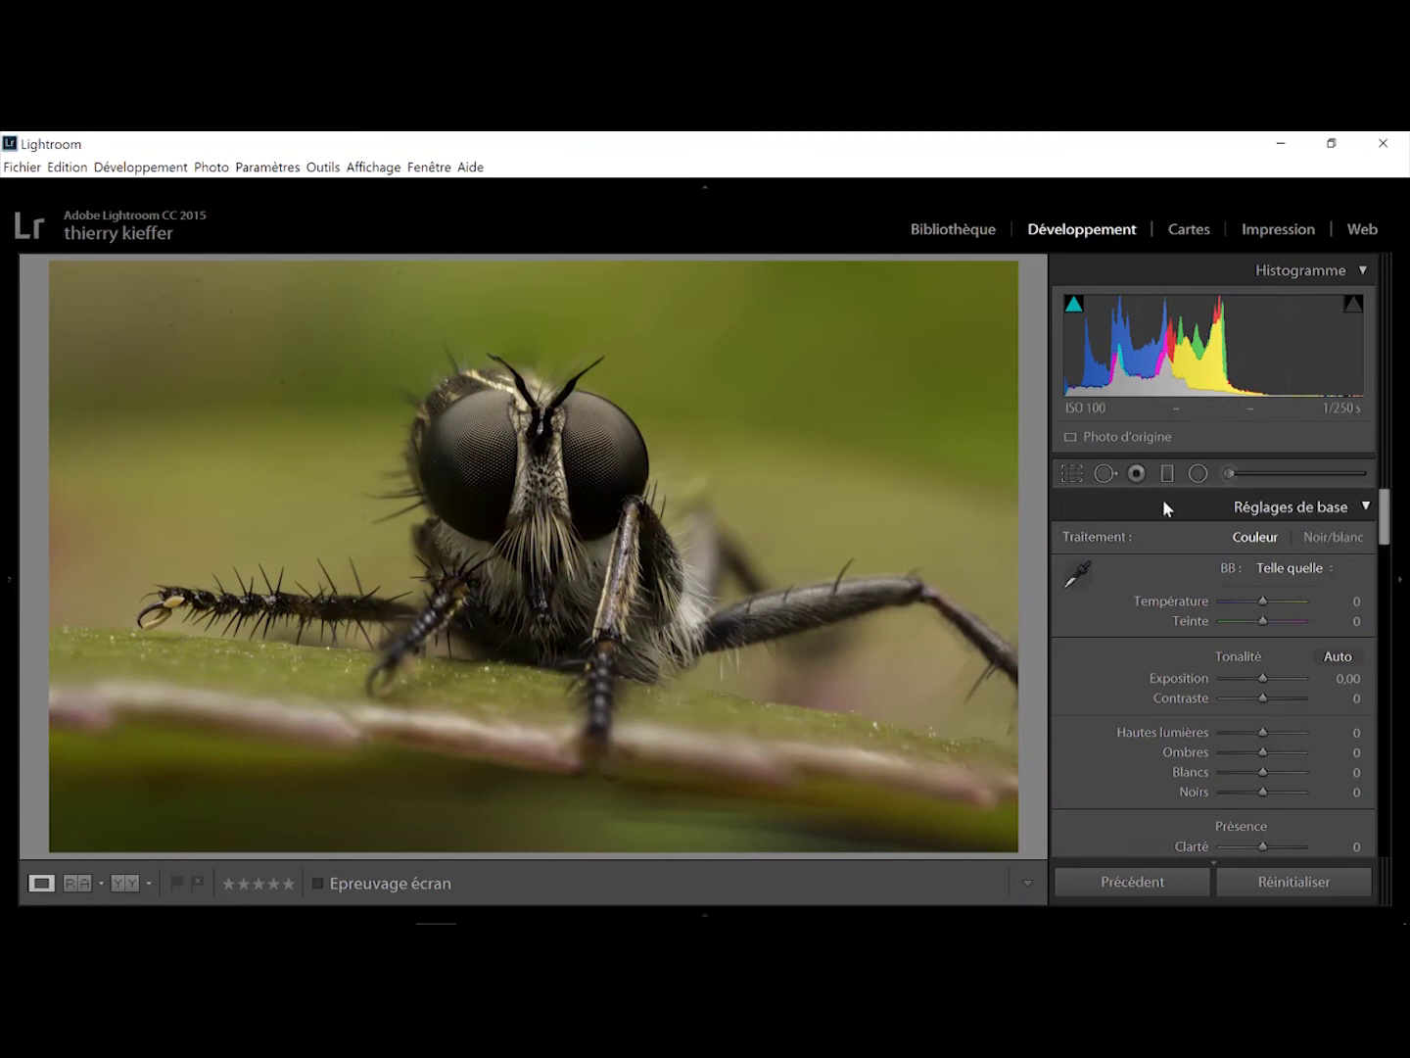
- Delete the cloned spot in the green background beside the fly's head
click(1106, 473)
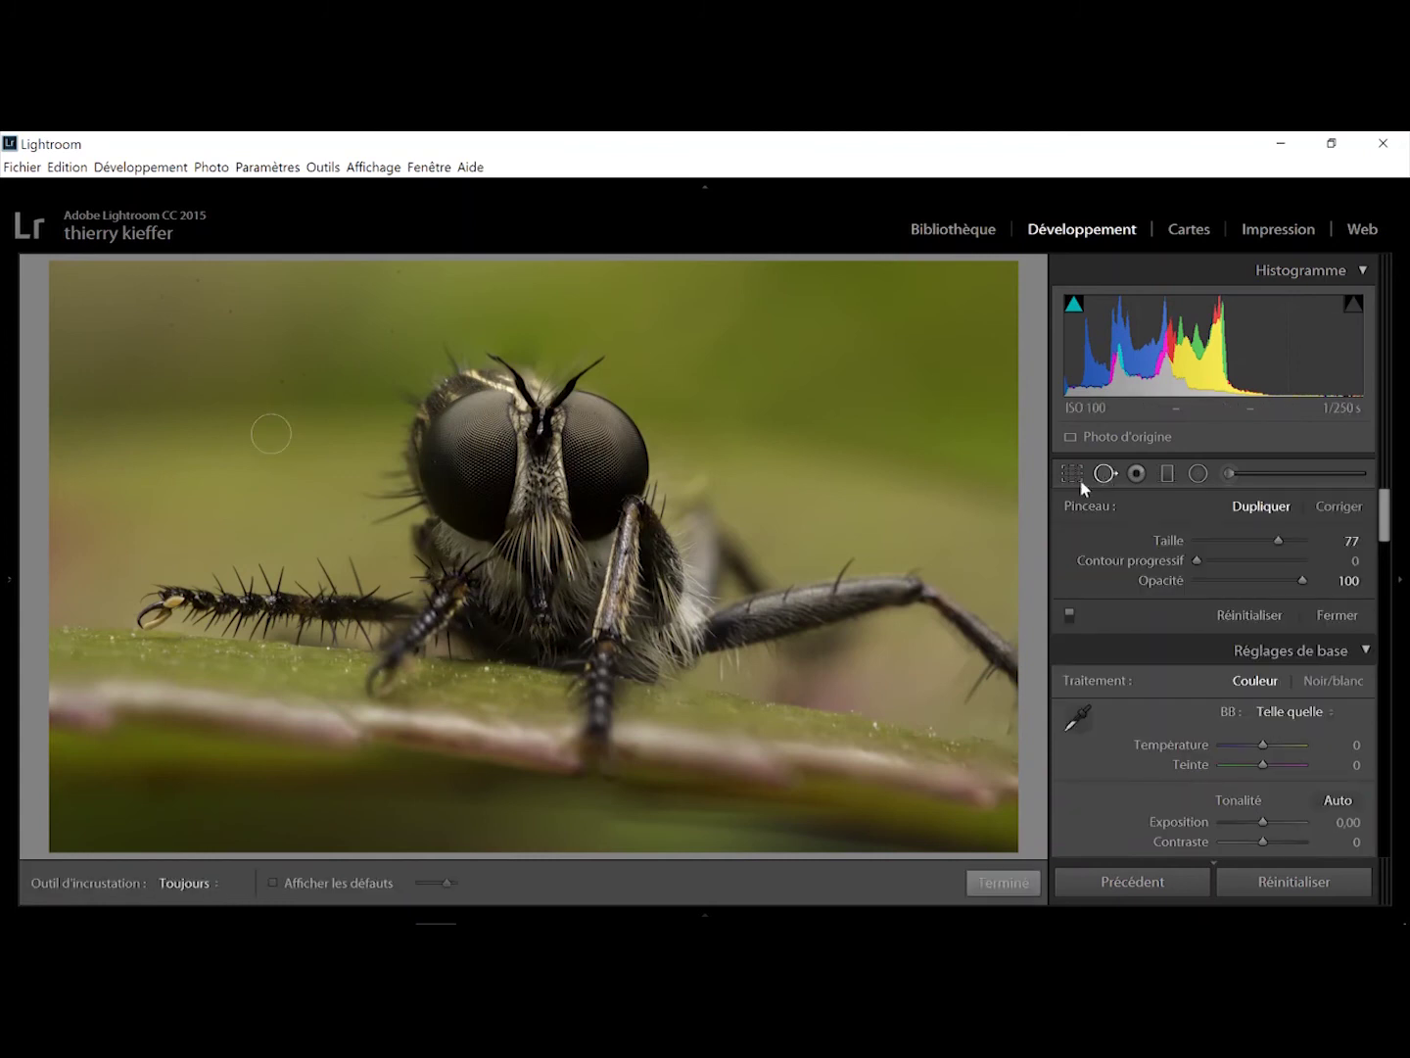
click(269, 430)
key(Delete)
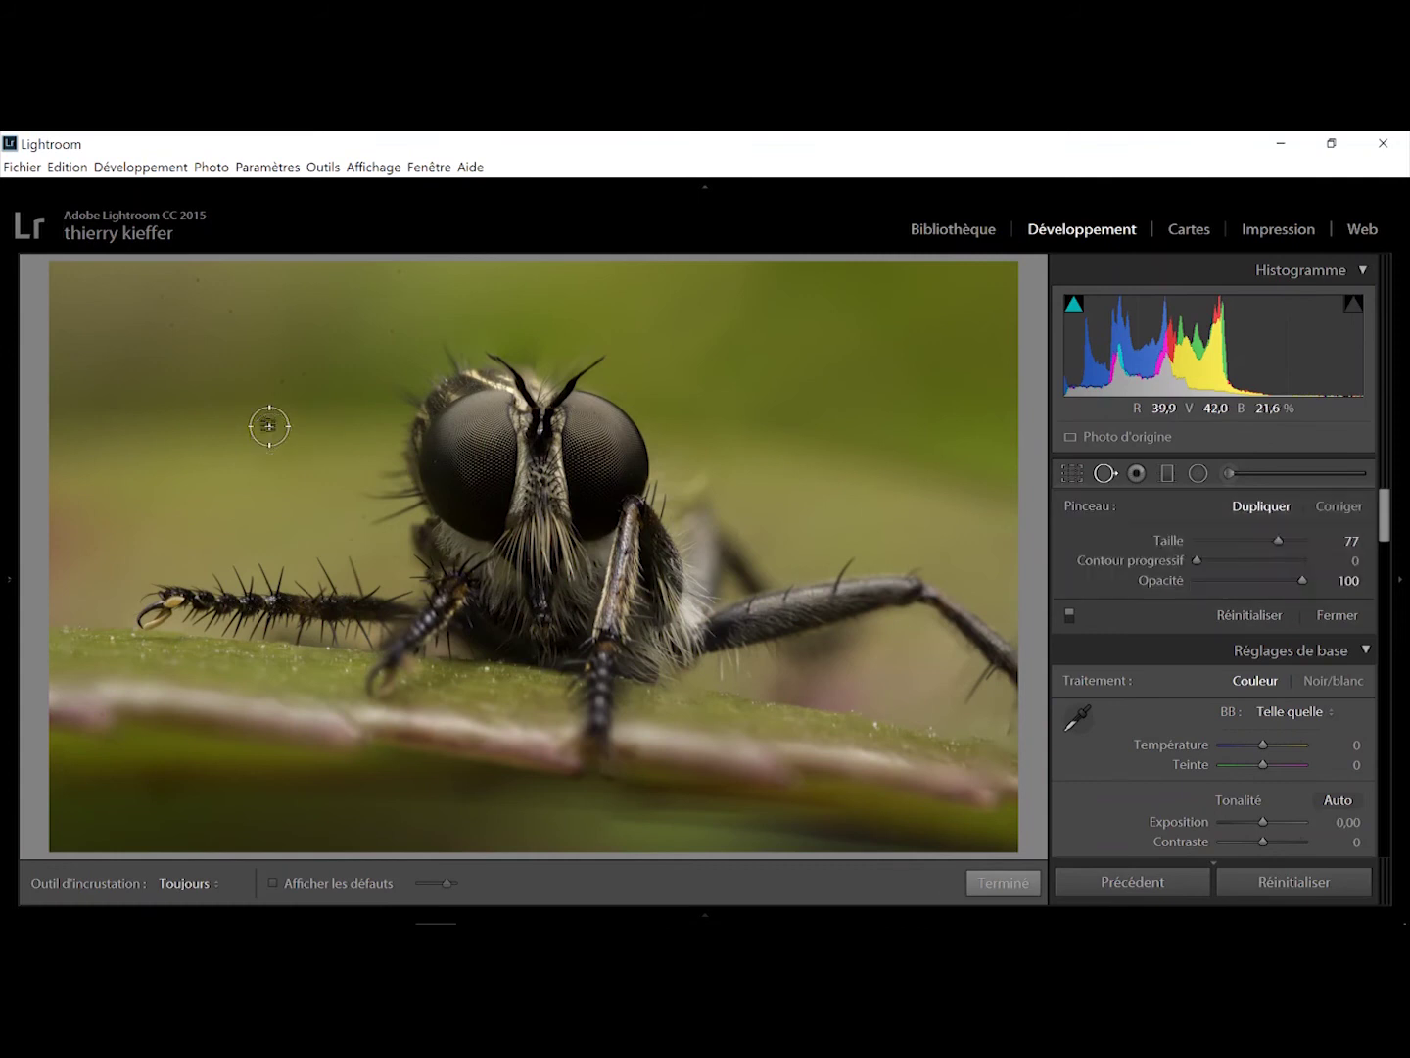
- Set Spot Removal to Heal mode with a brush size of 66 and turn on spot visualization
click(1325, 512)
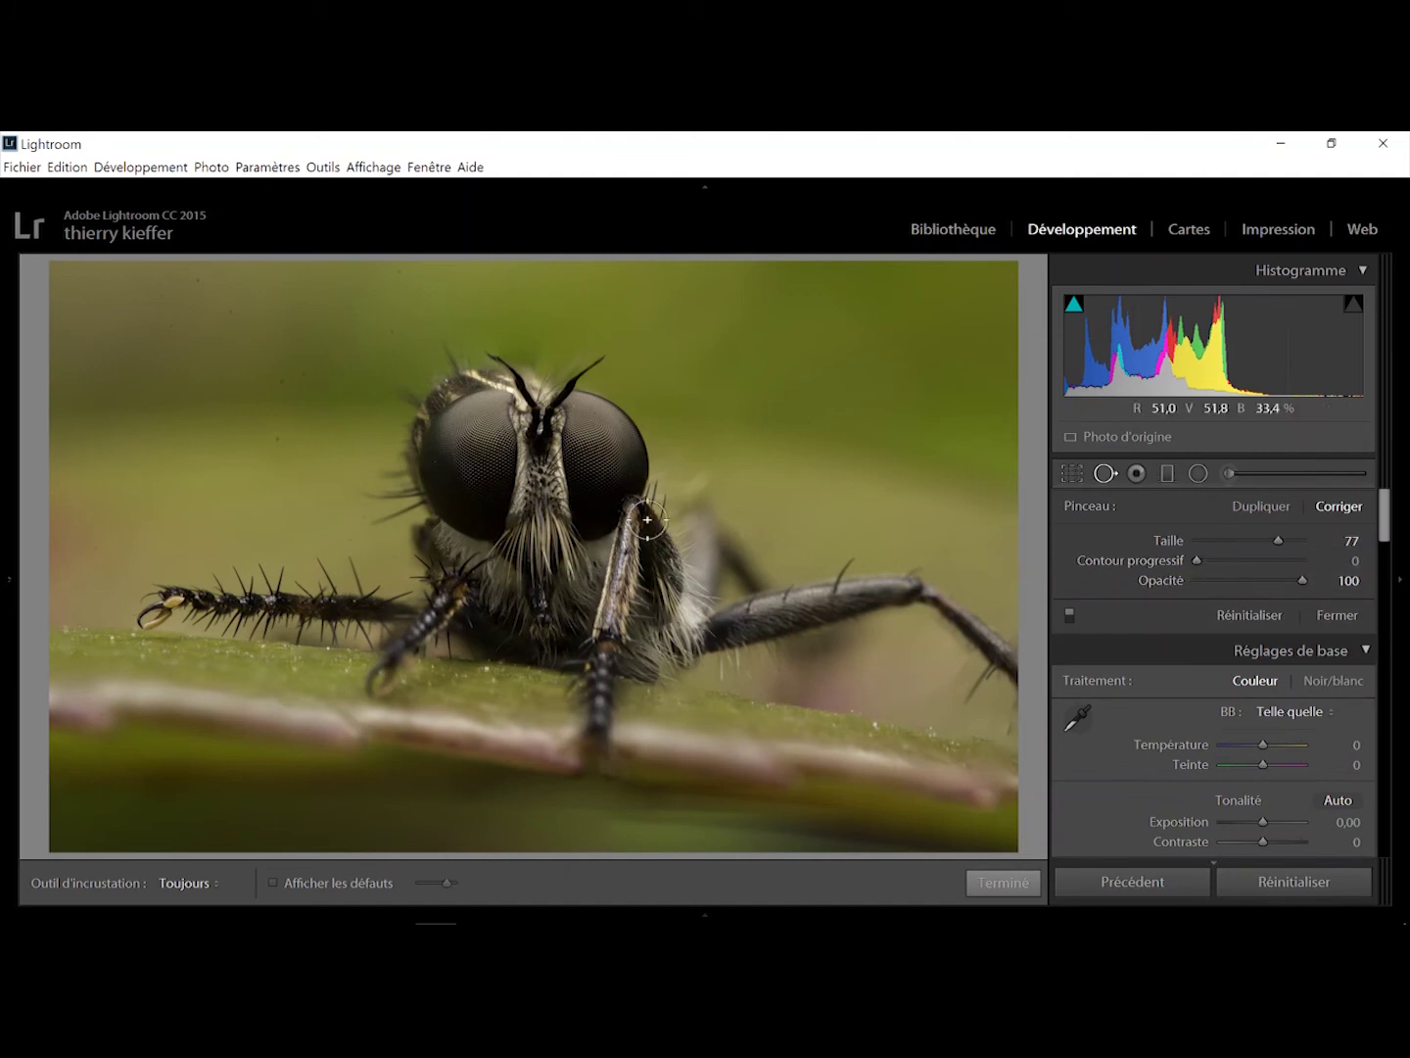
scroll(245, 420, down, 1)
click(270, 881)
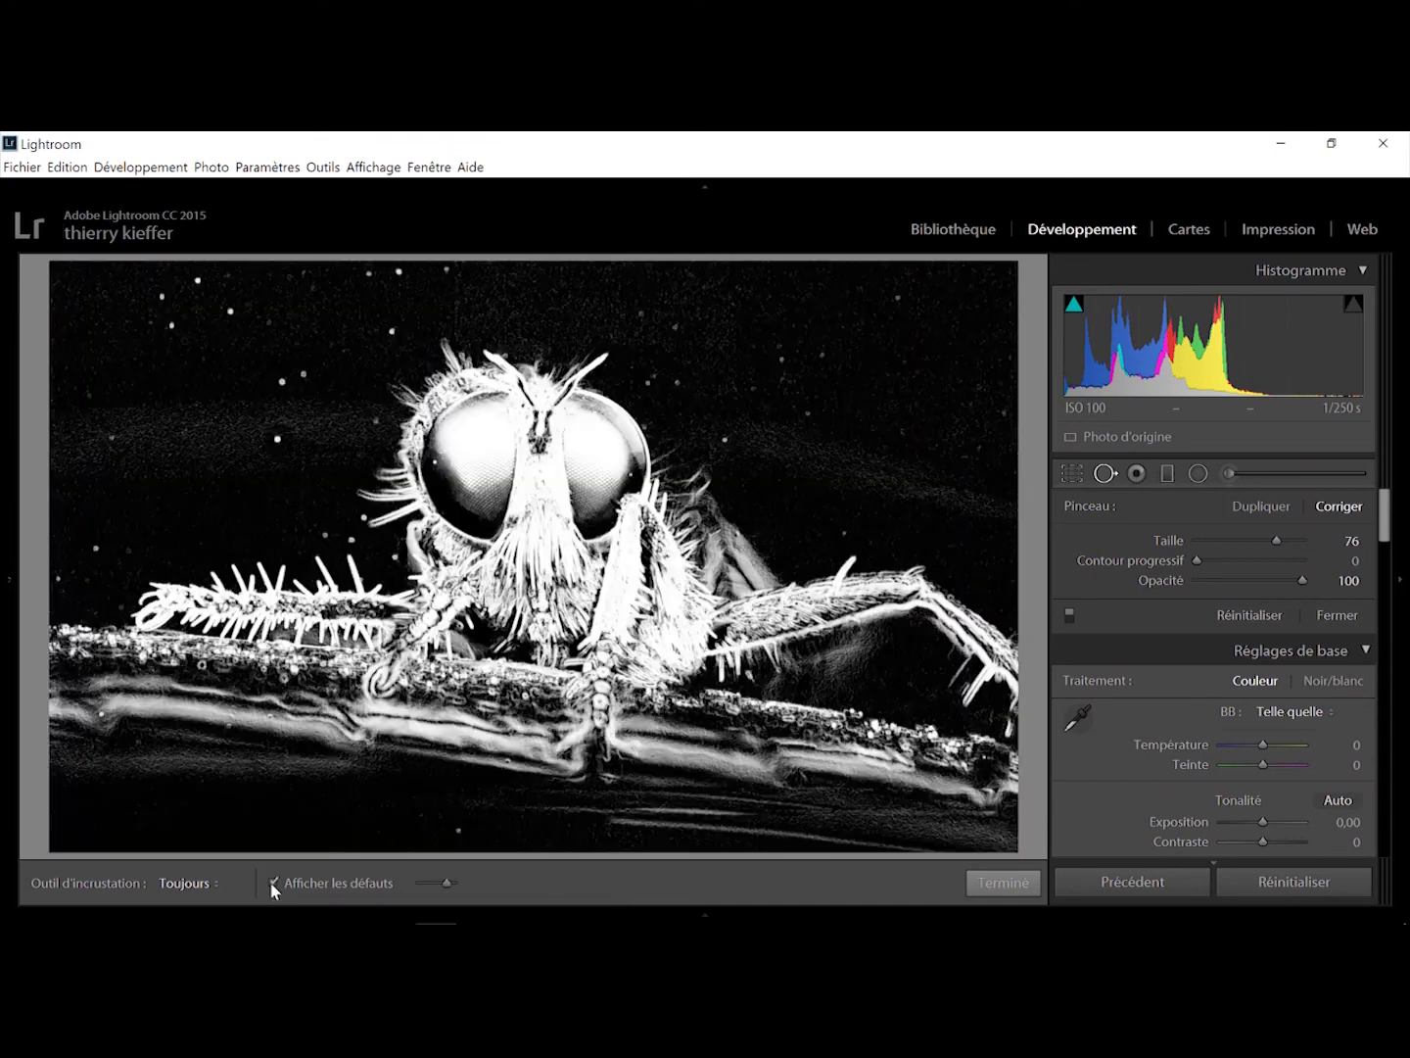
scroll(269, 435, down, 1)
scroll(268, 435, down, 9)
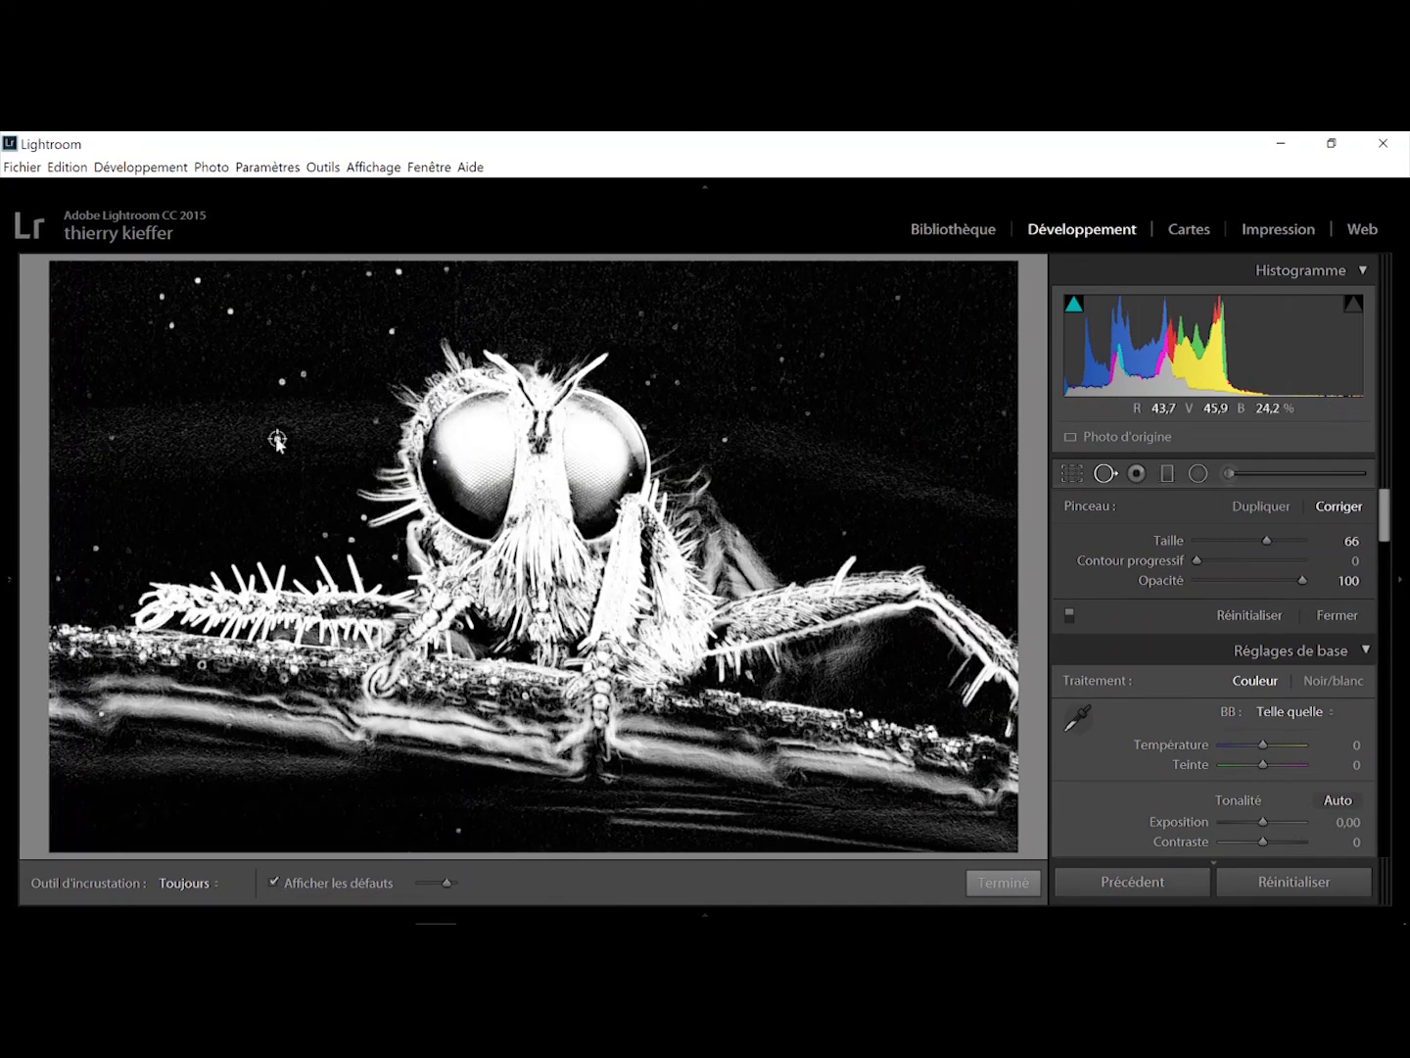
- Heal the bright dust spots in the background from beside the fly's head up to the image's upper-left corner
click(277, 437)
click(306, 375)
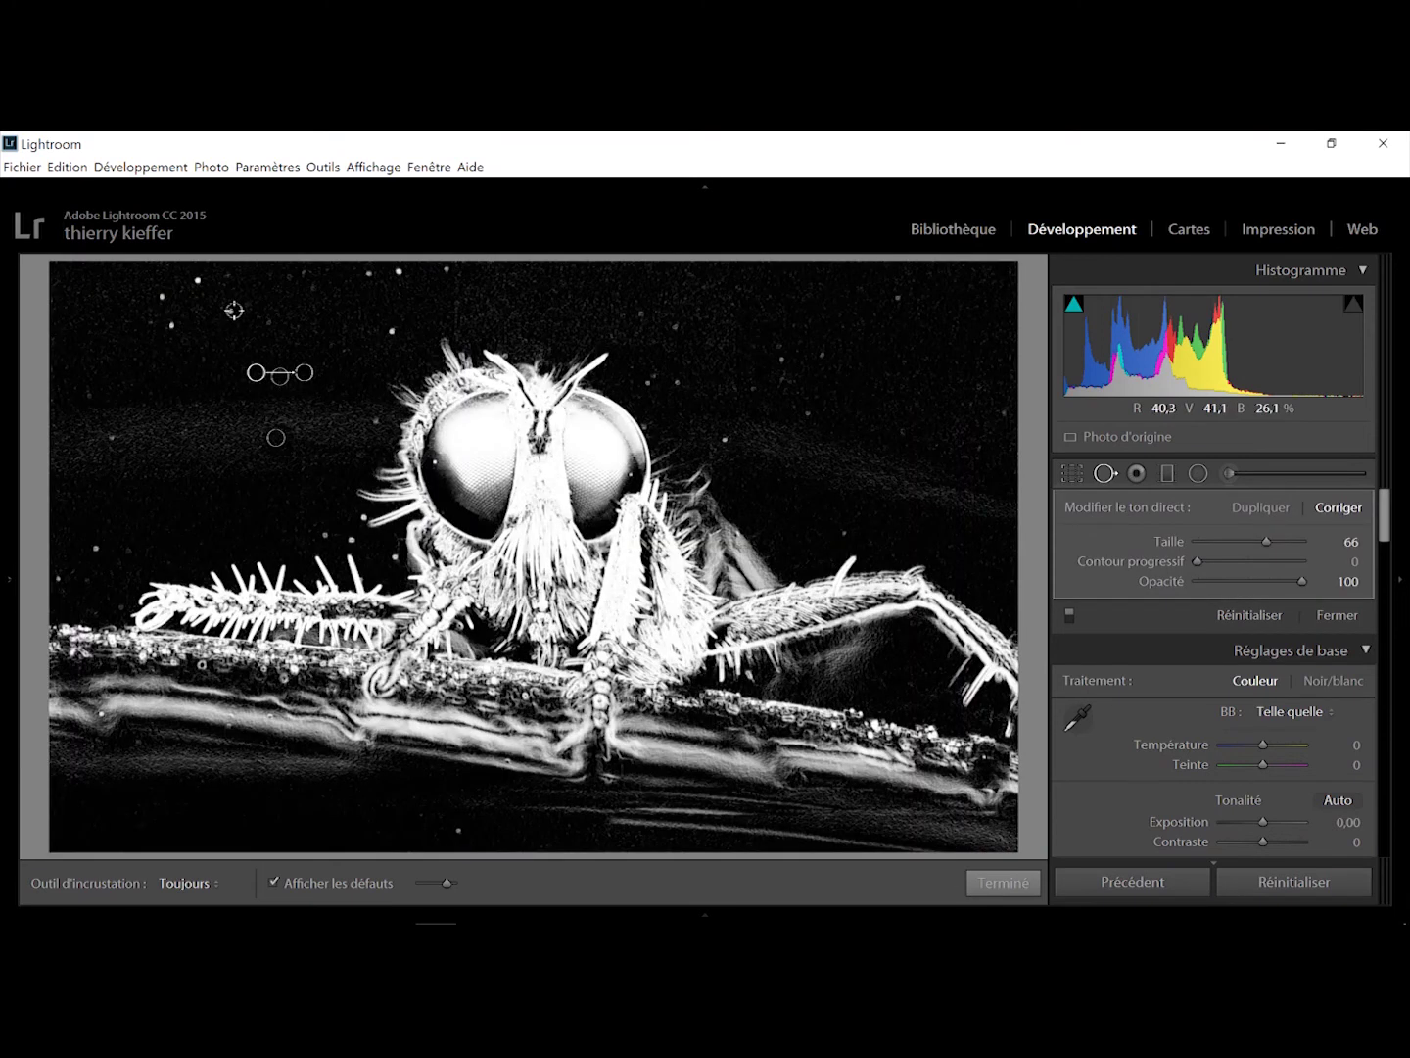
click(235, 310)
click(198, 282)
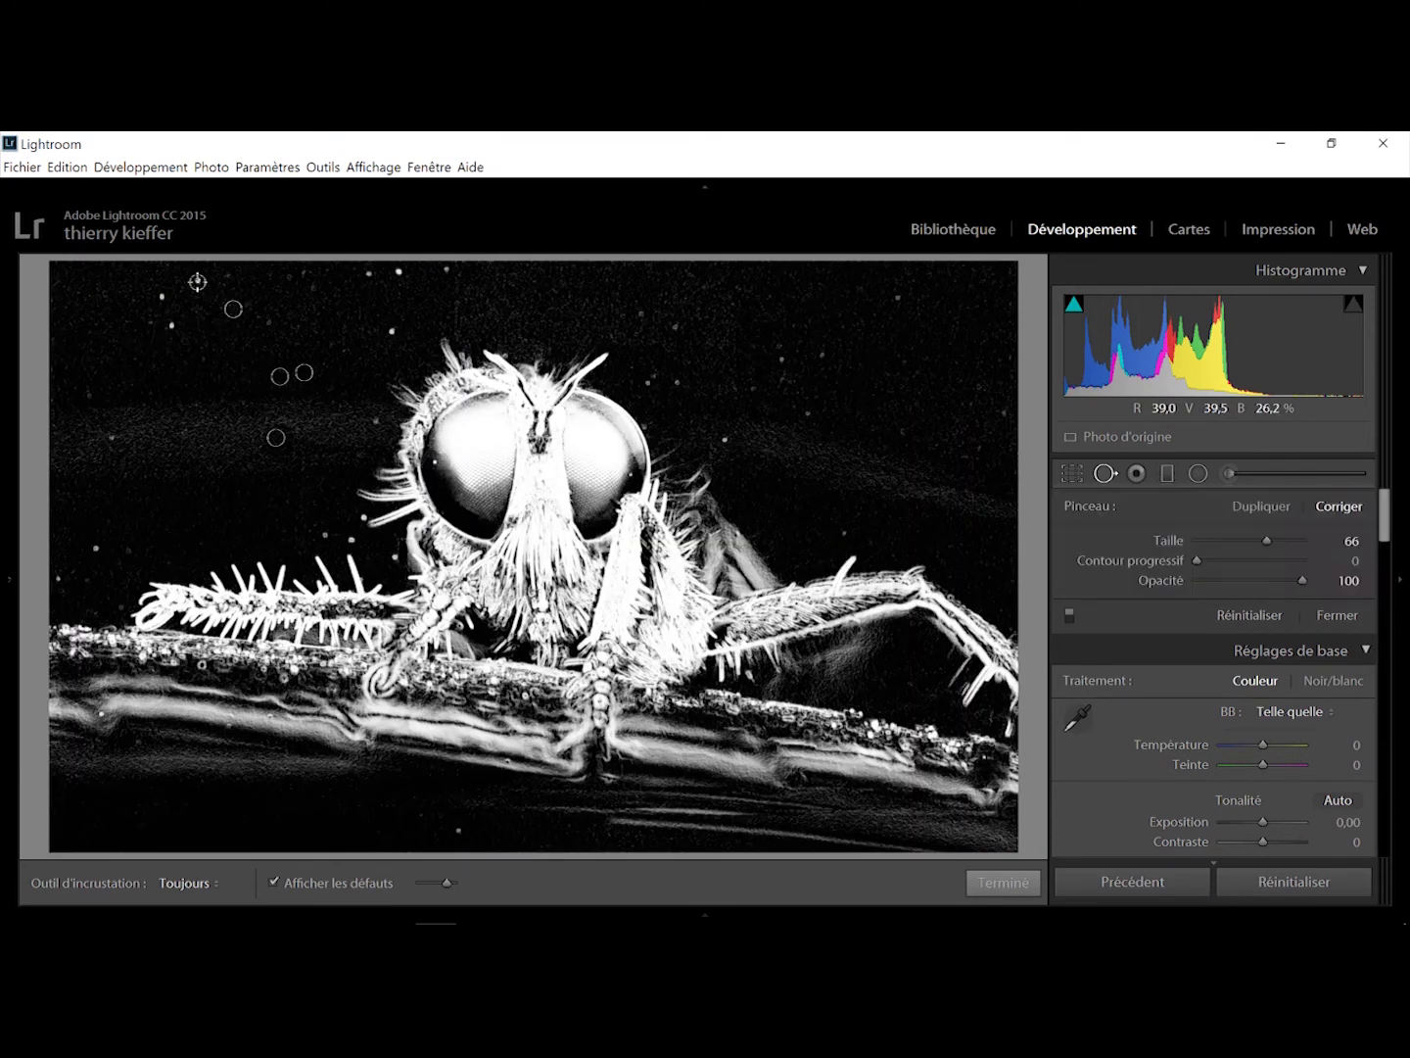
click(198, 282)
click(160, 296)
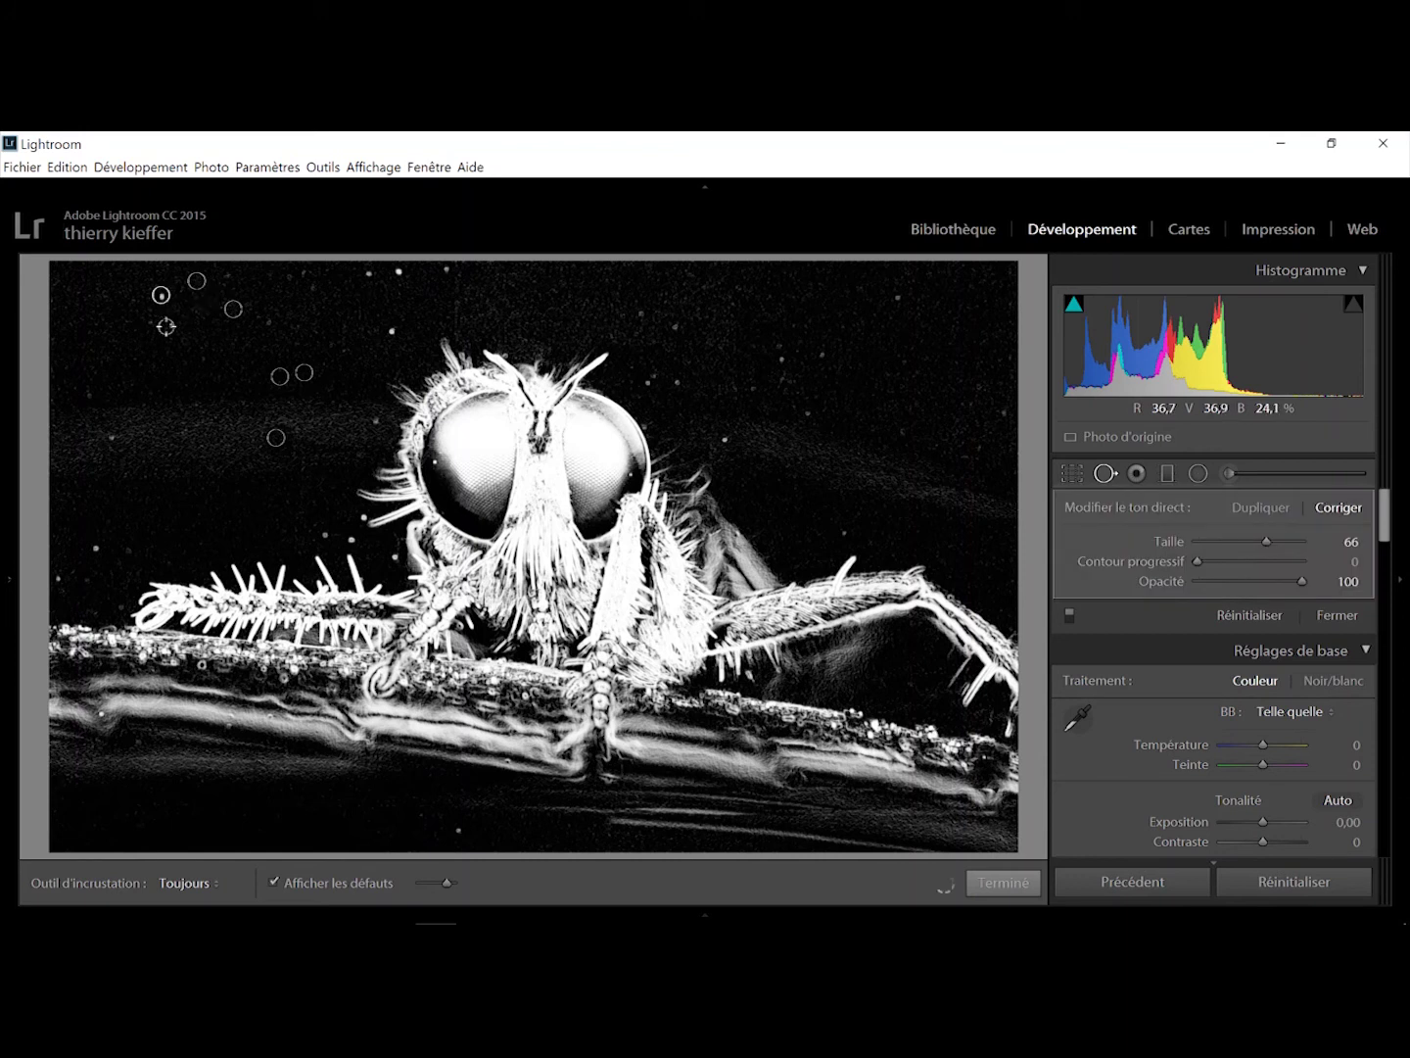
click(172, 324)
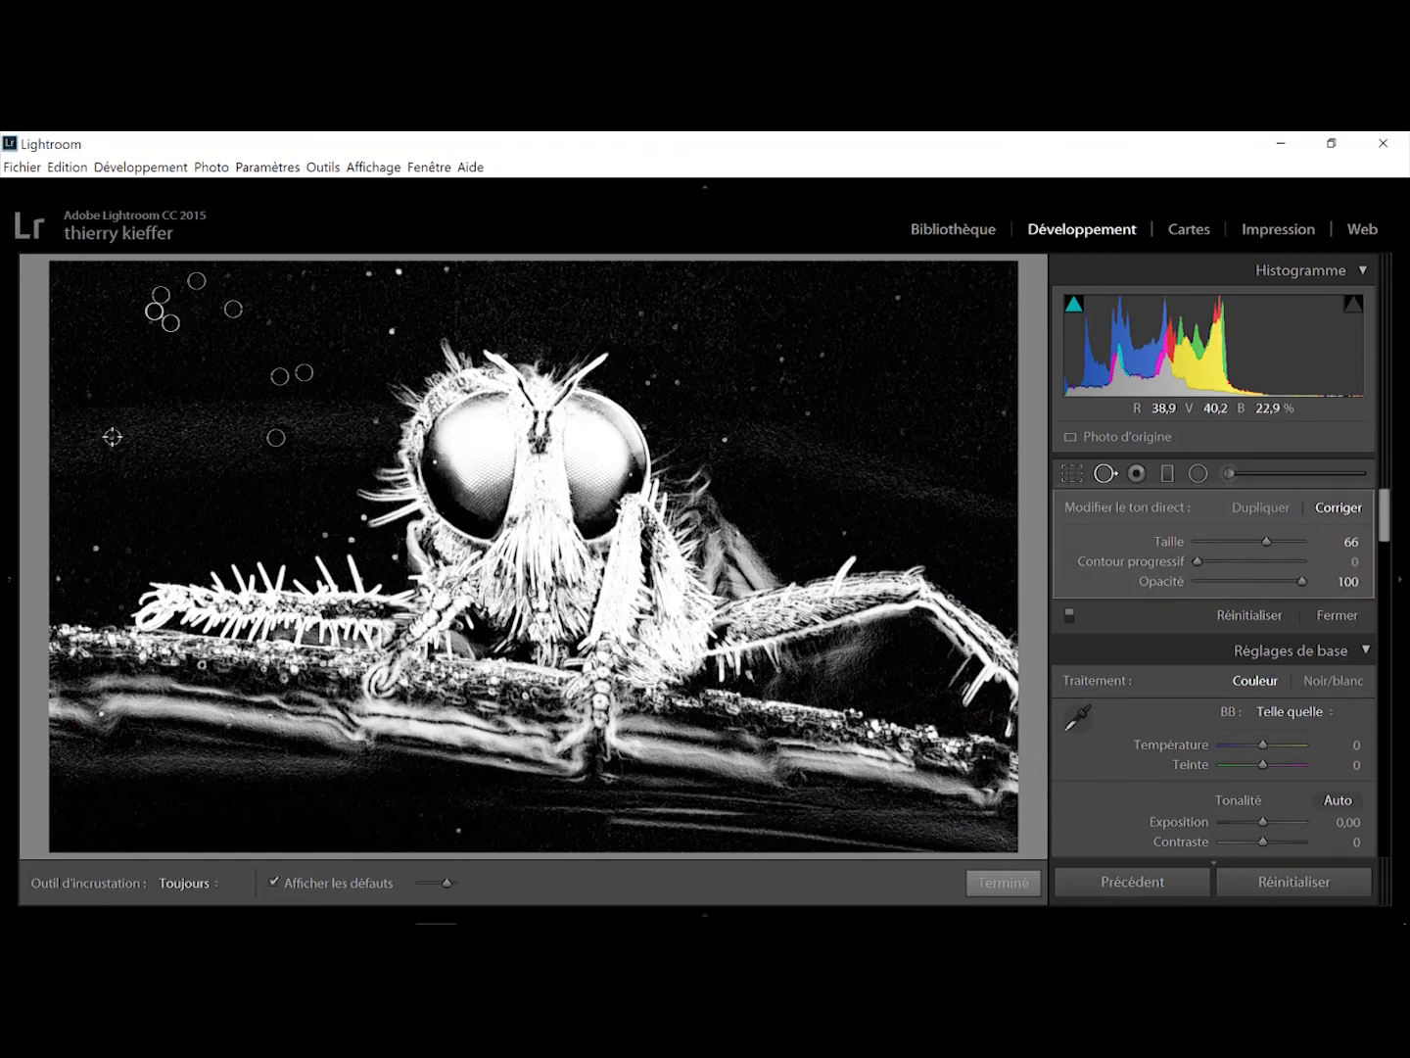
- Heal the dust spots along the image's left edge and the one below the leaf near the bottom edge
click(112, 436)
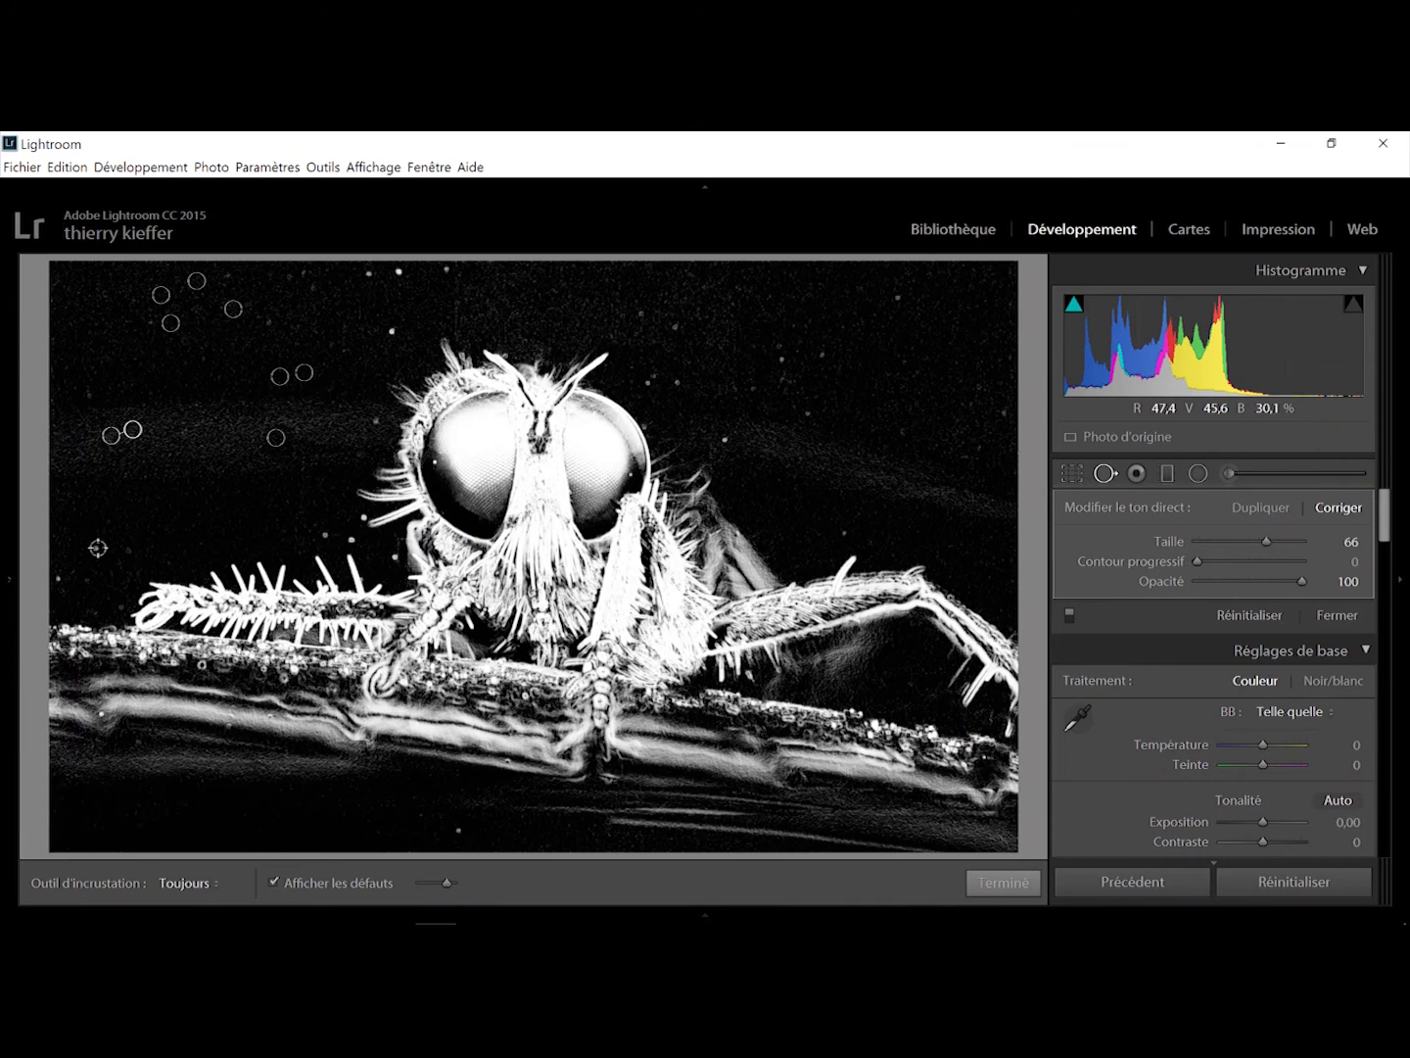
click(97, 548)
click(59, 577)
click(461, 830)
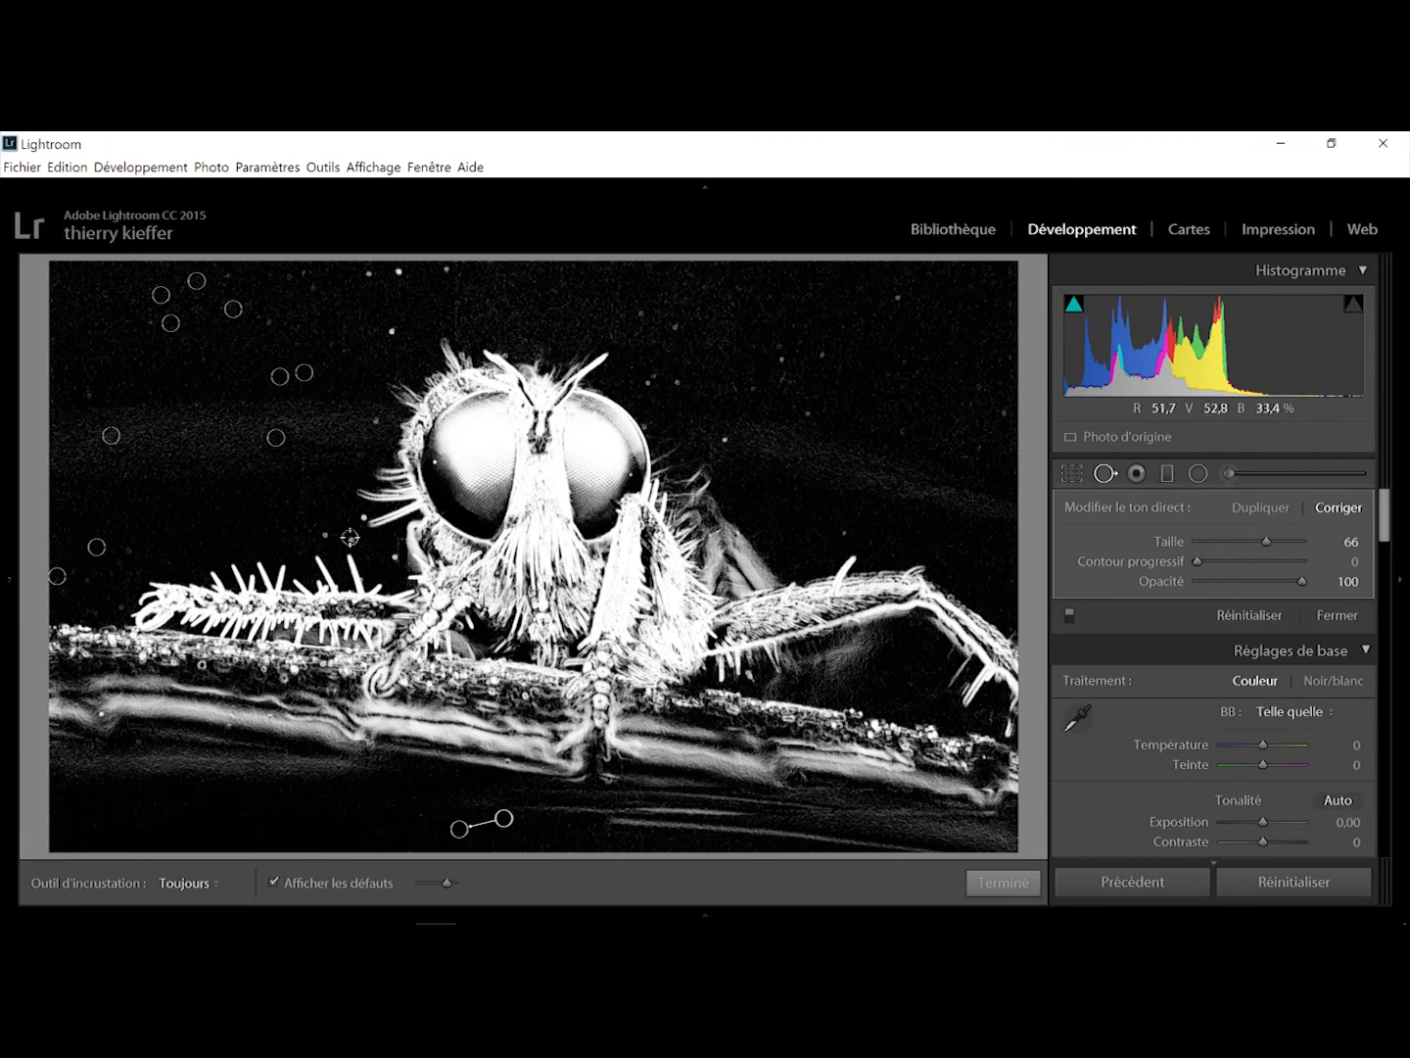
- Heal the dust spots between the spiny left foreleg and the fly's left eye, including the one beside the eye
click(351, 537)
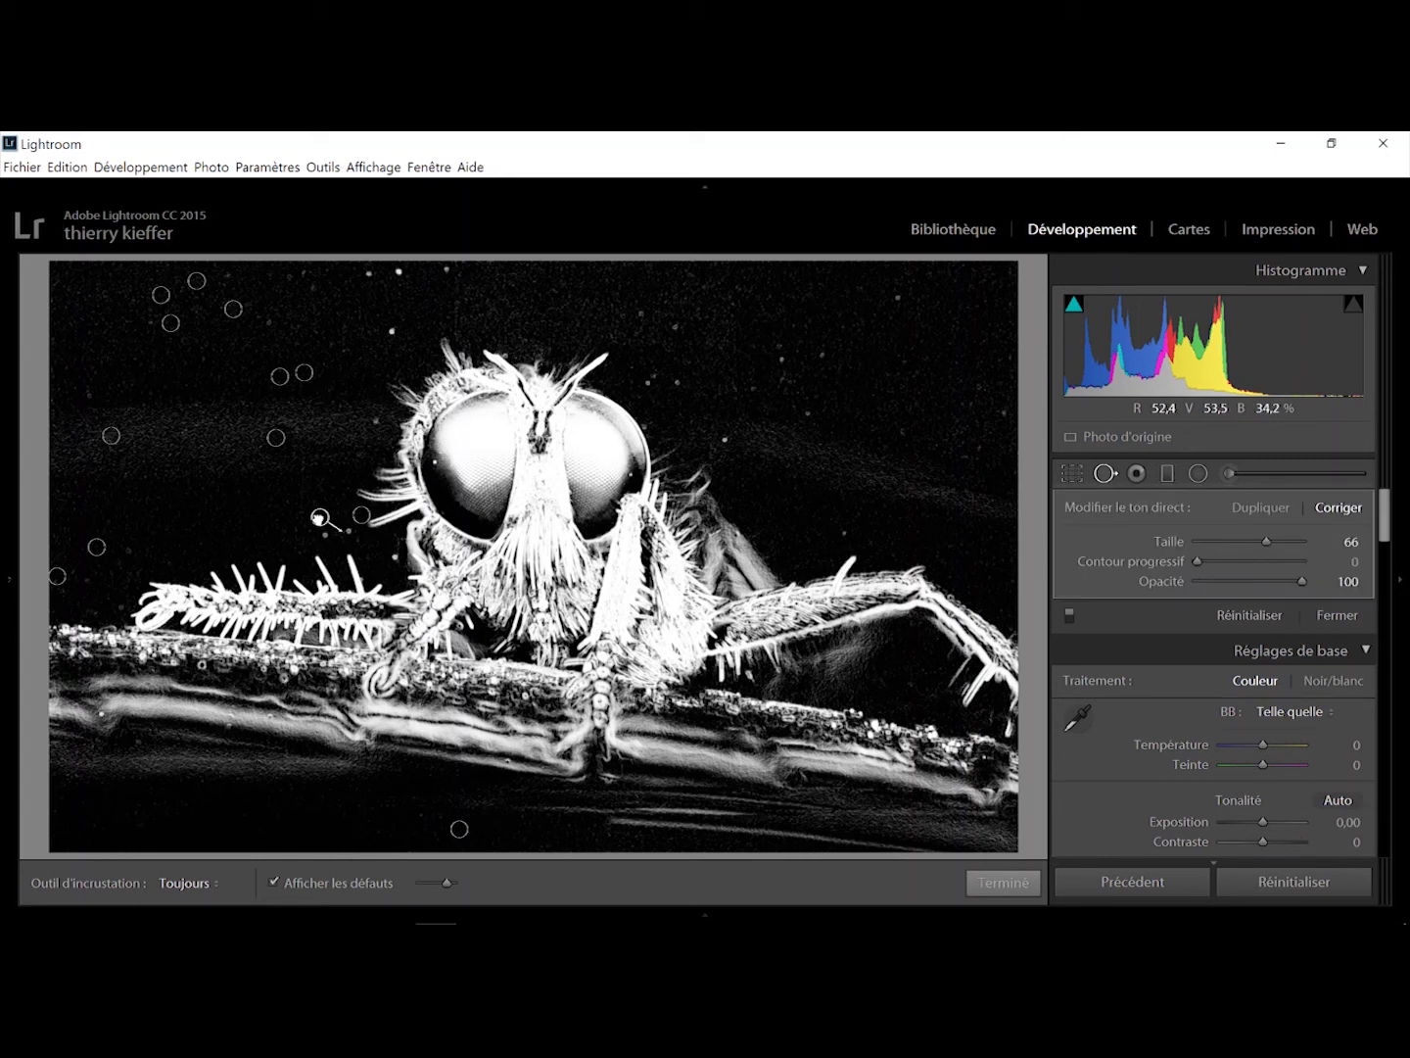
click(322, 530)
click(342, 532)
click(395, 559)
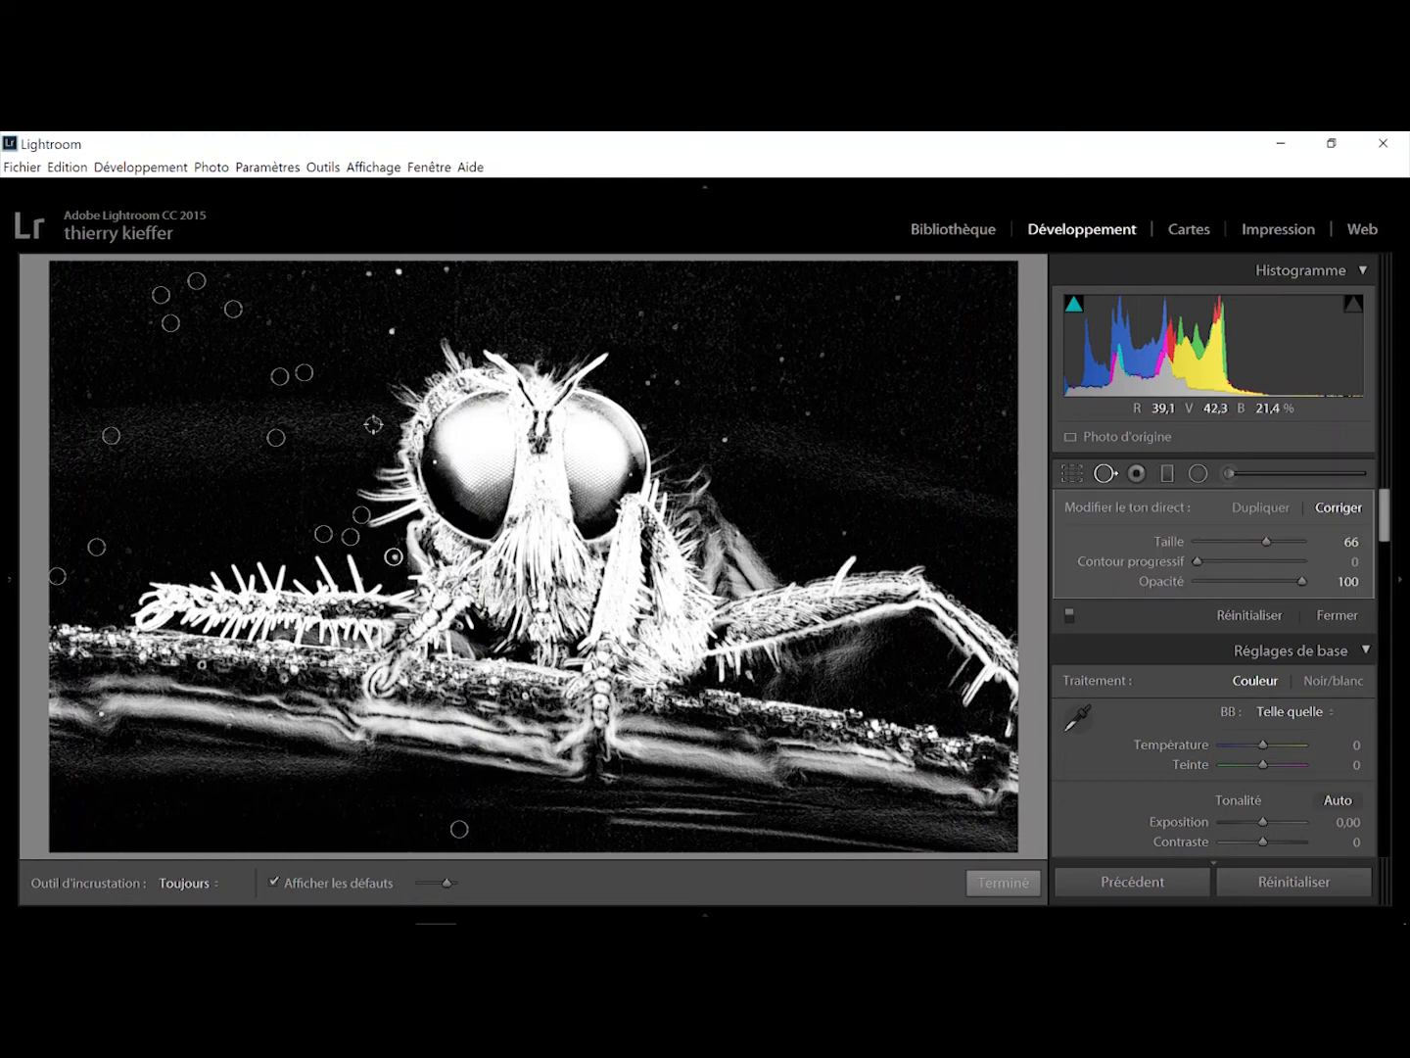
click(374, 424)
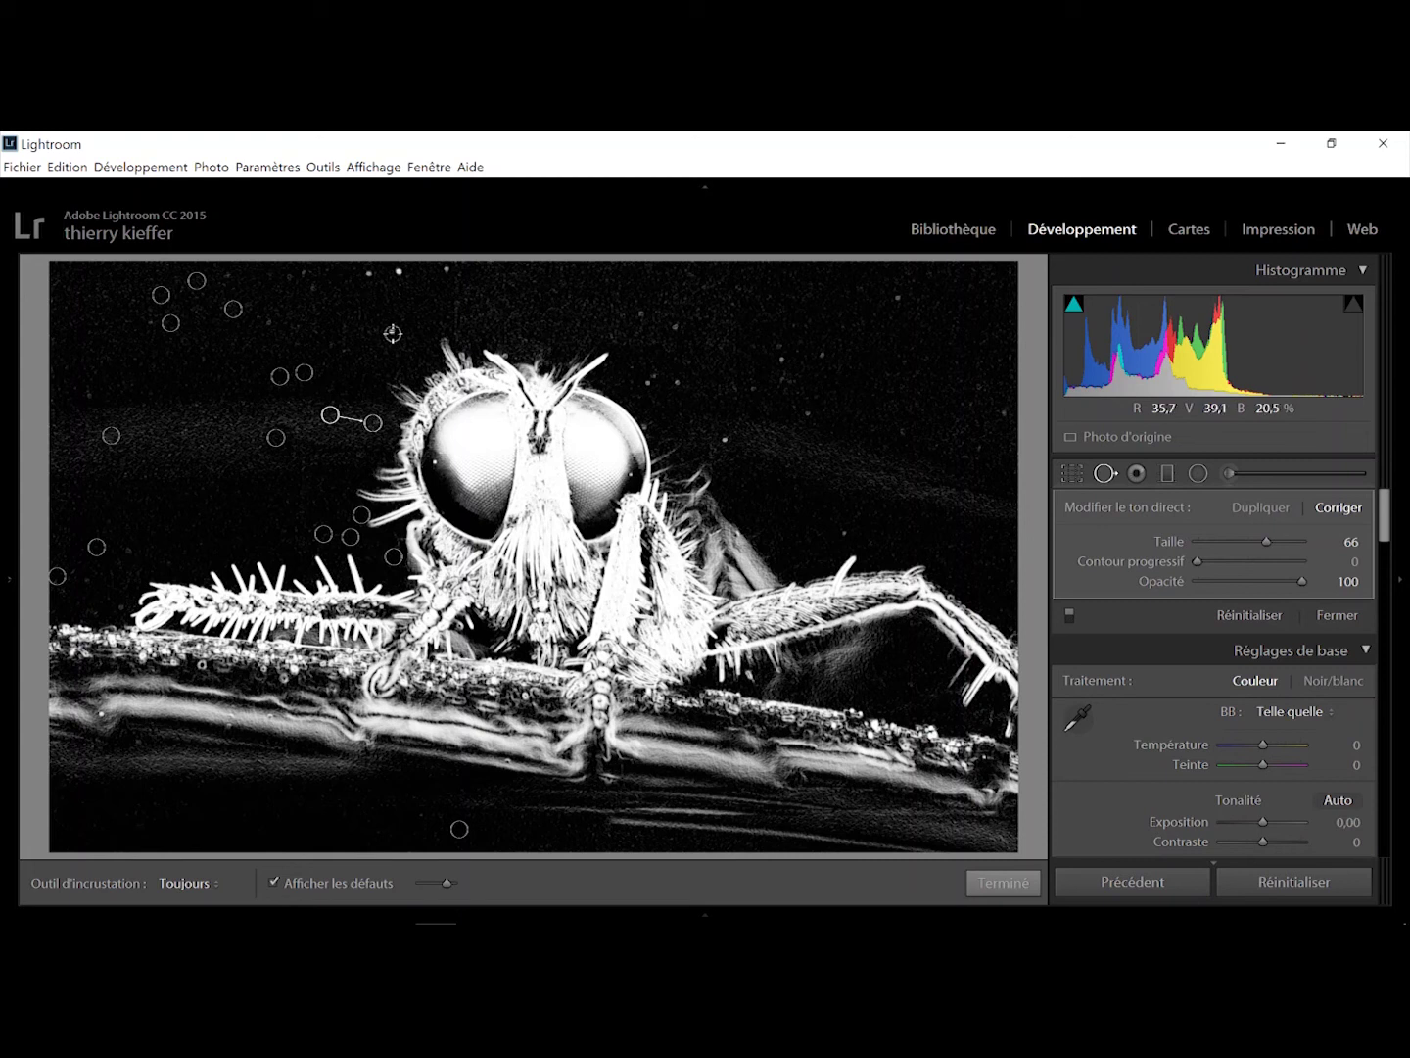
- Heal the dust spot above the fly's head and those along the upper-left part of the background
click(393, 333)
click(371, 275)
click(397, 271)
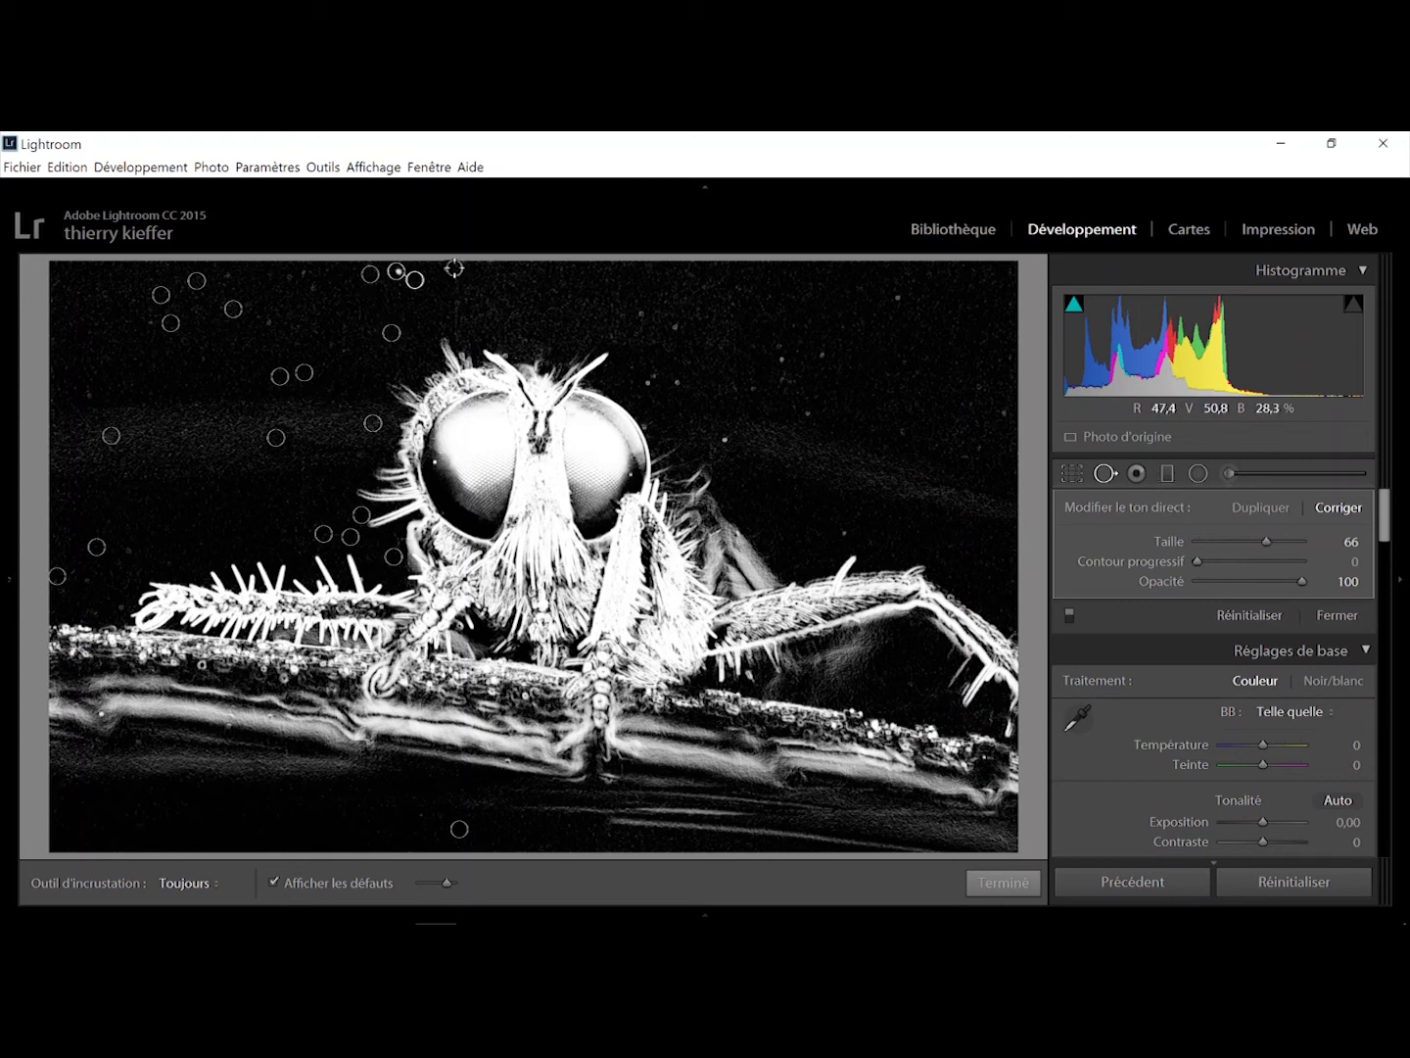
click(450, 267)
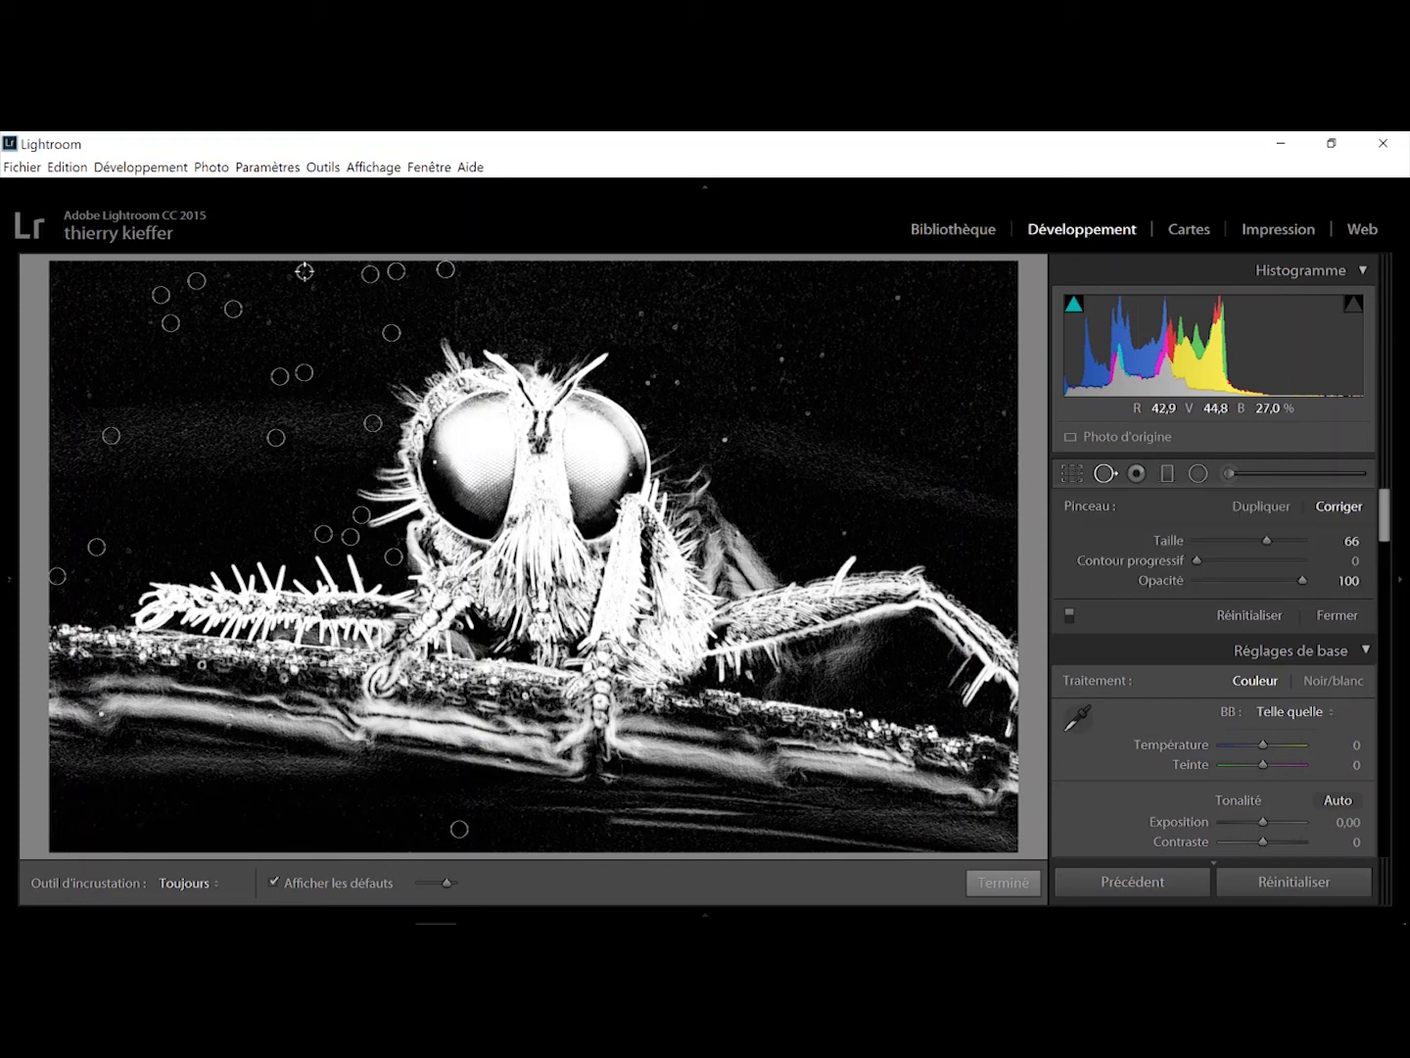
click(304, 271)
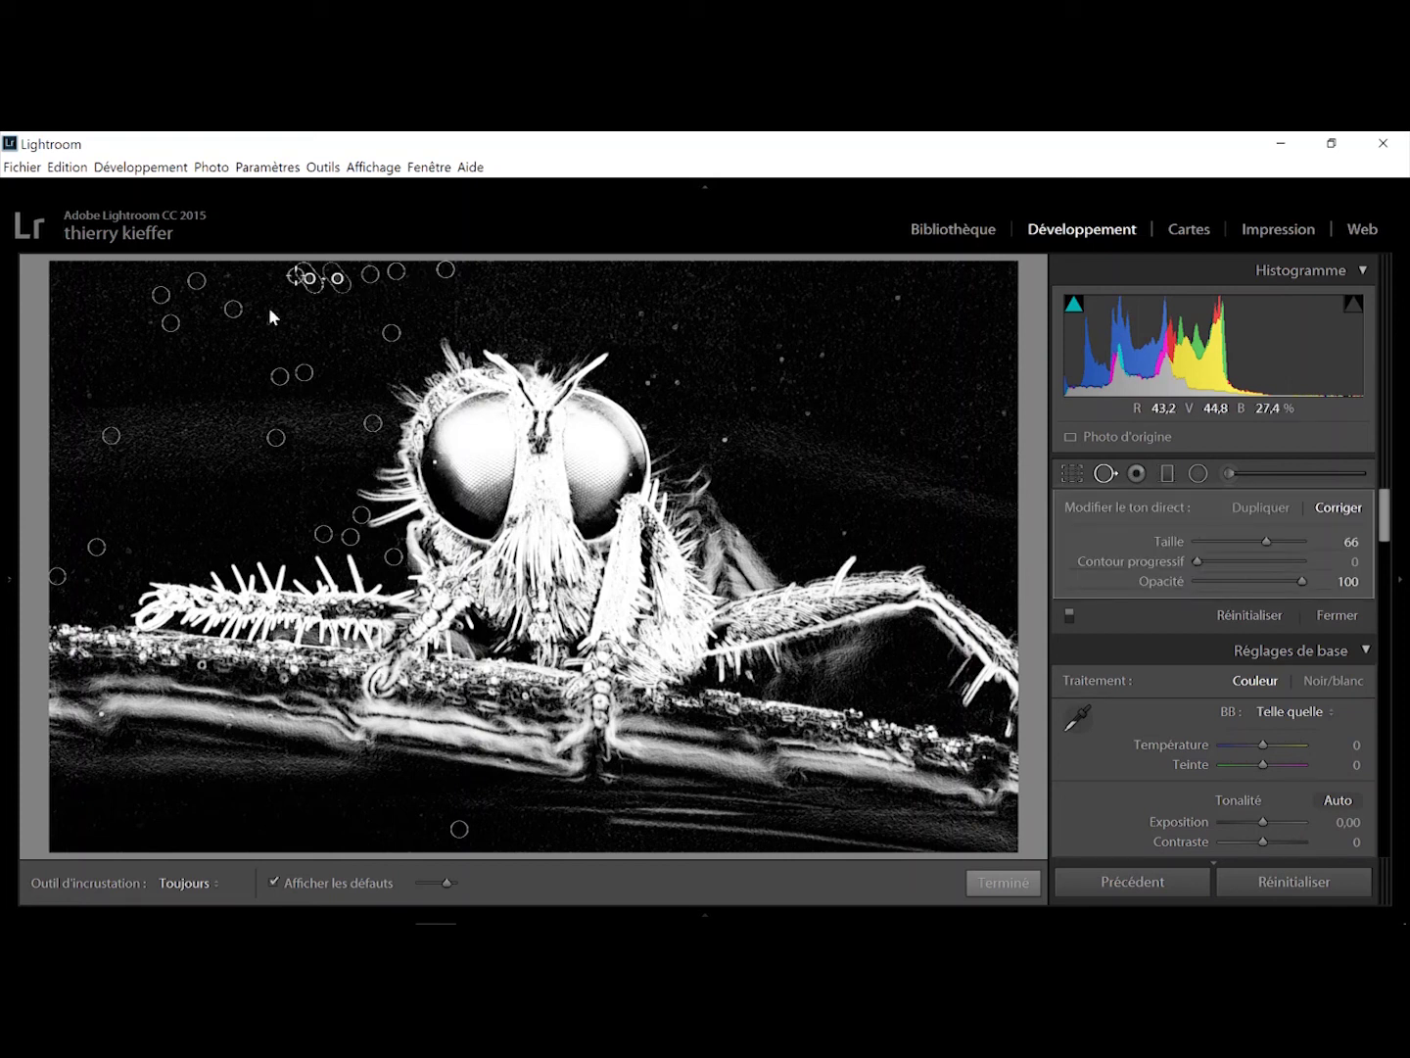
click(152, 318)
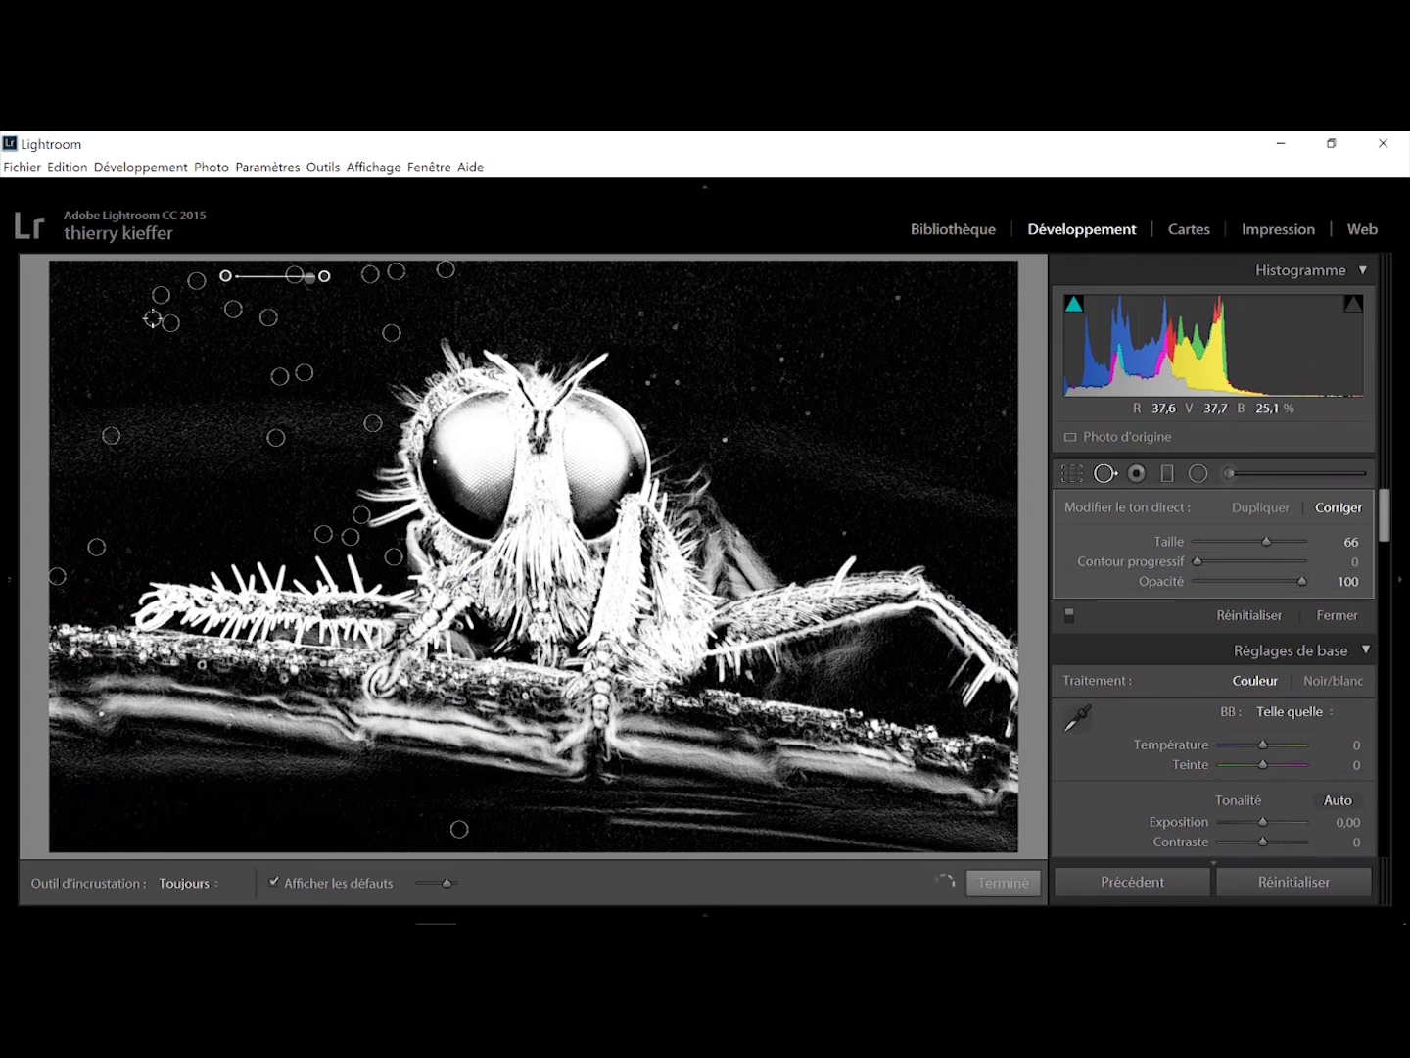
- Heal the dust spots in the background above and beside the fly's head, out towards the image's upper-right part
click(653, 383)
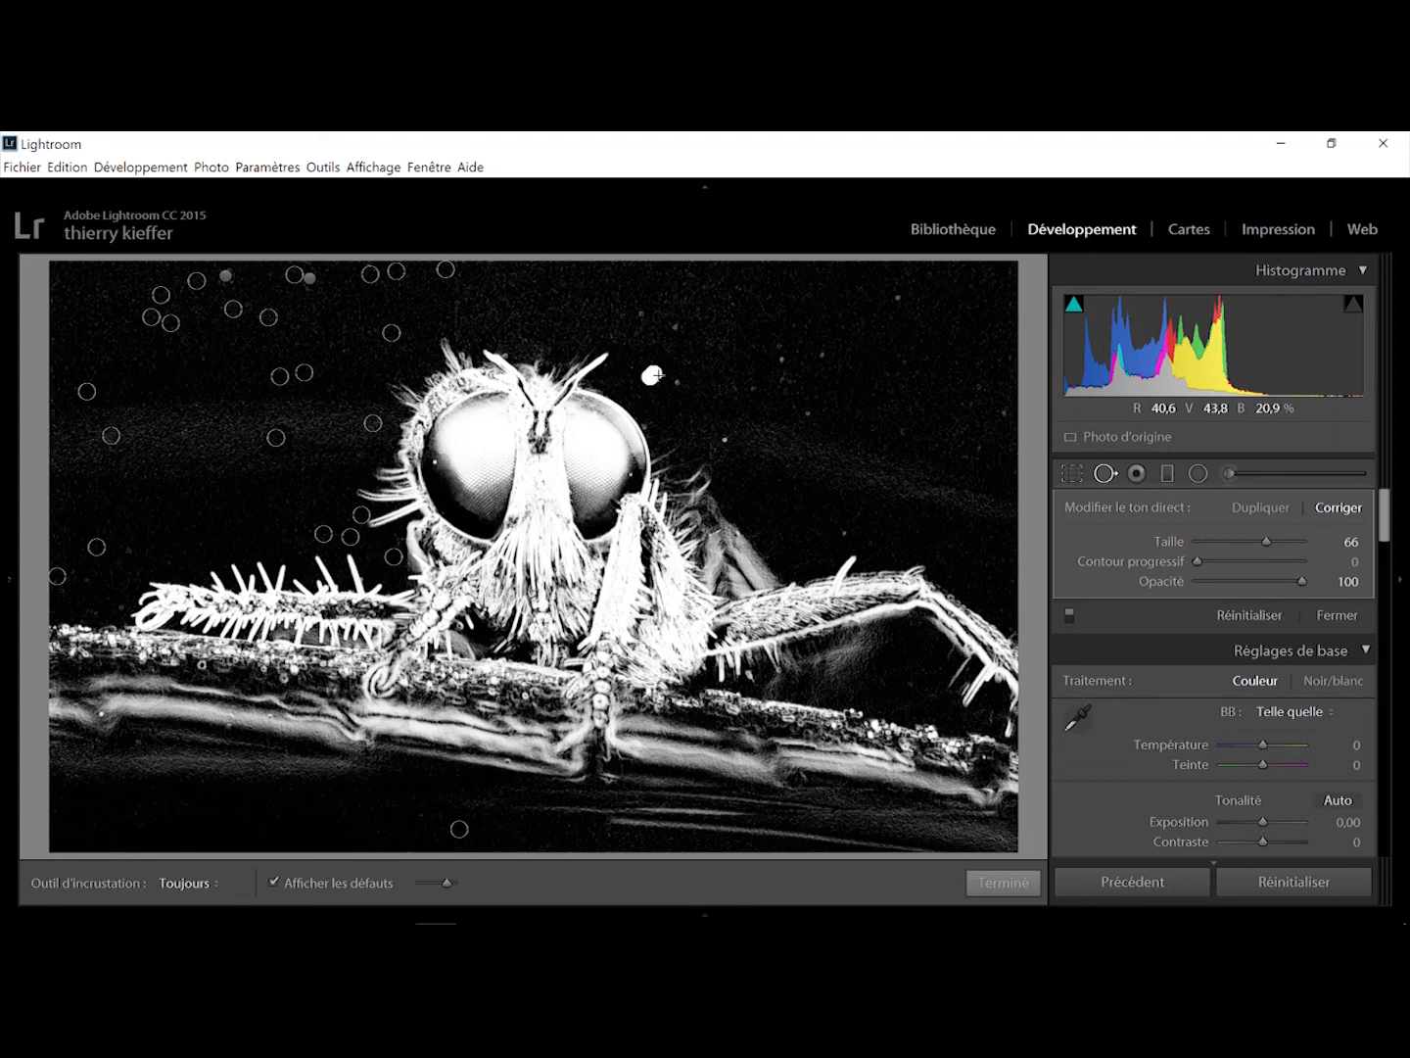
click(673, 324)
click(641, 313)
click(814, 353)
key(slash)
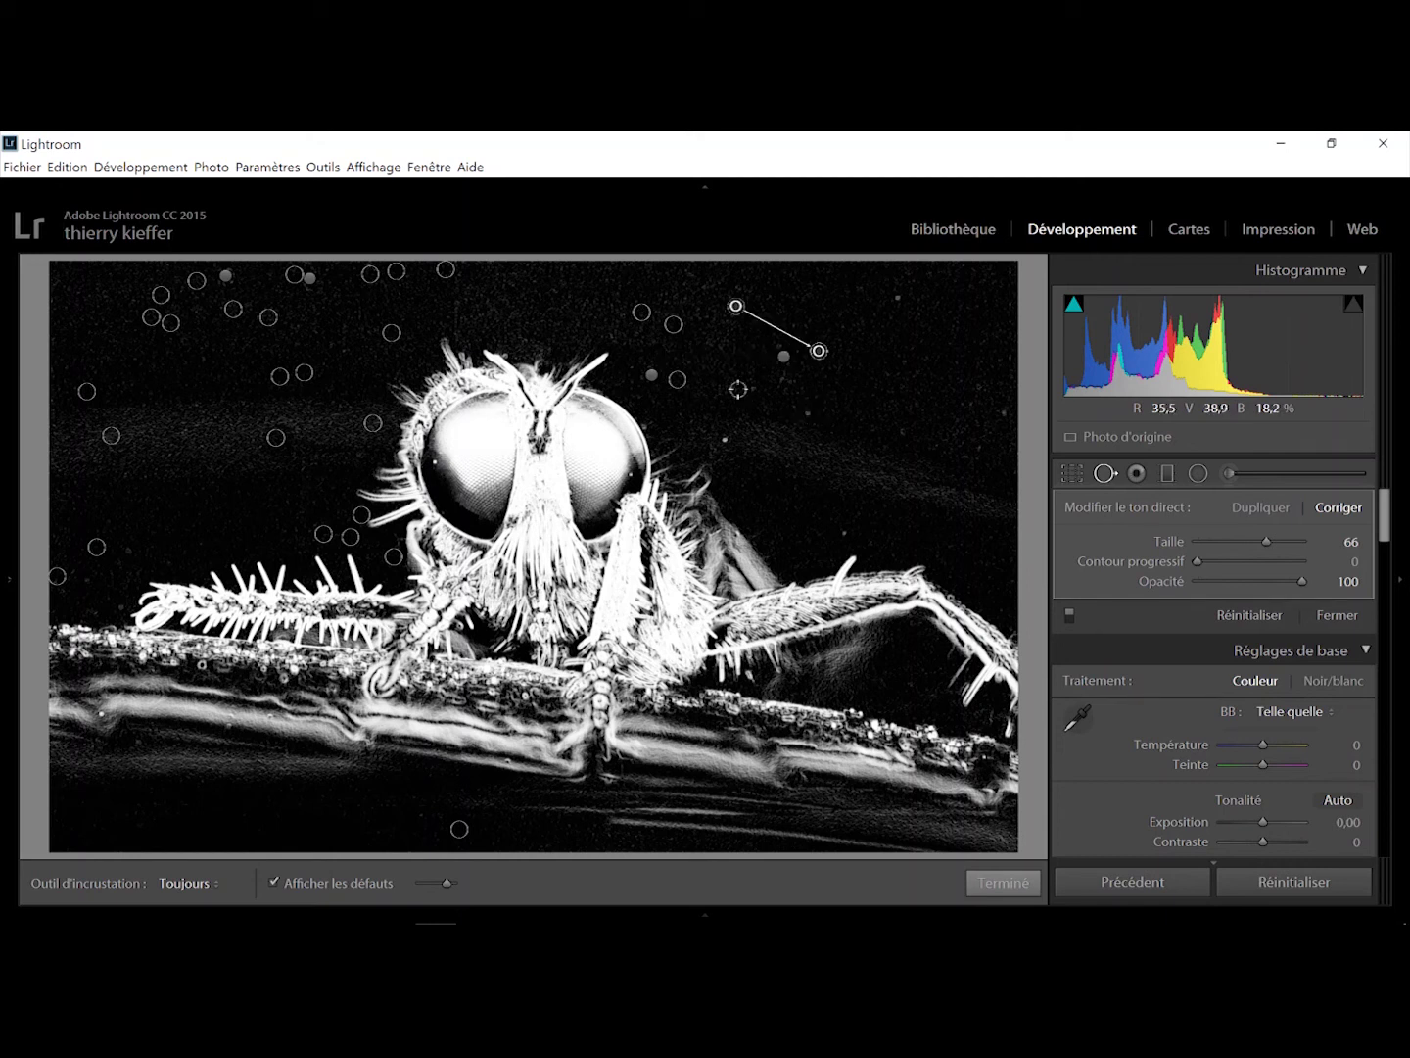
key(slash)
click(750, 388)
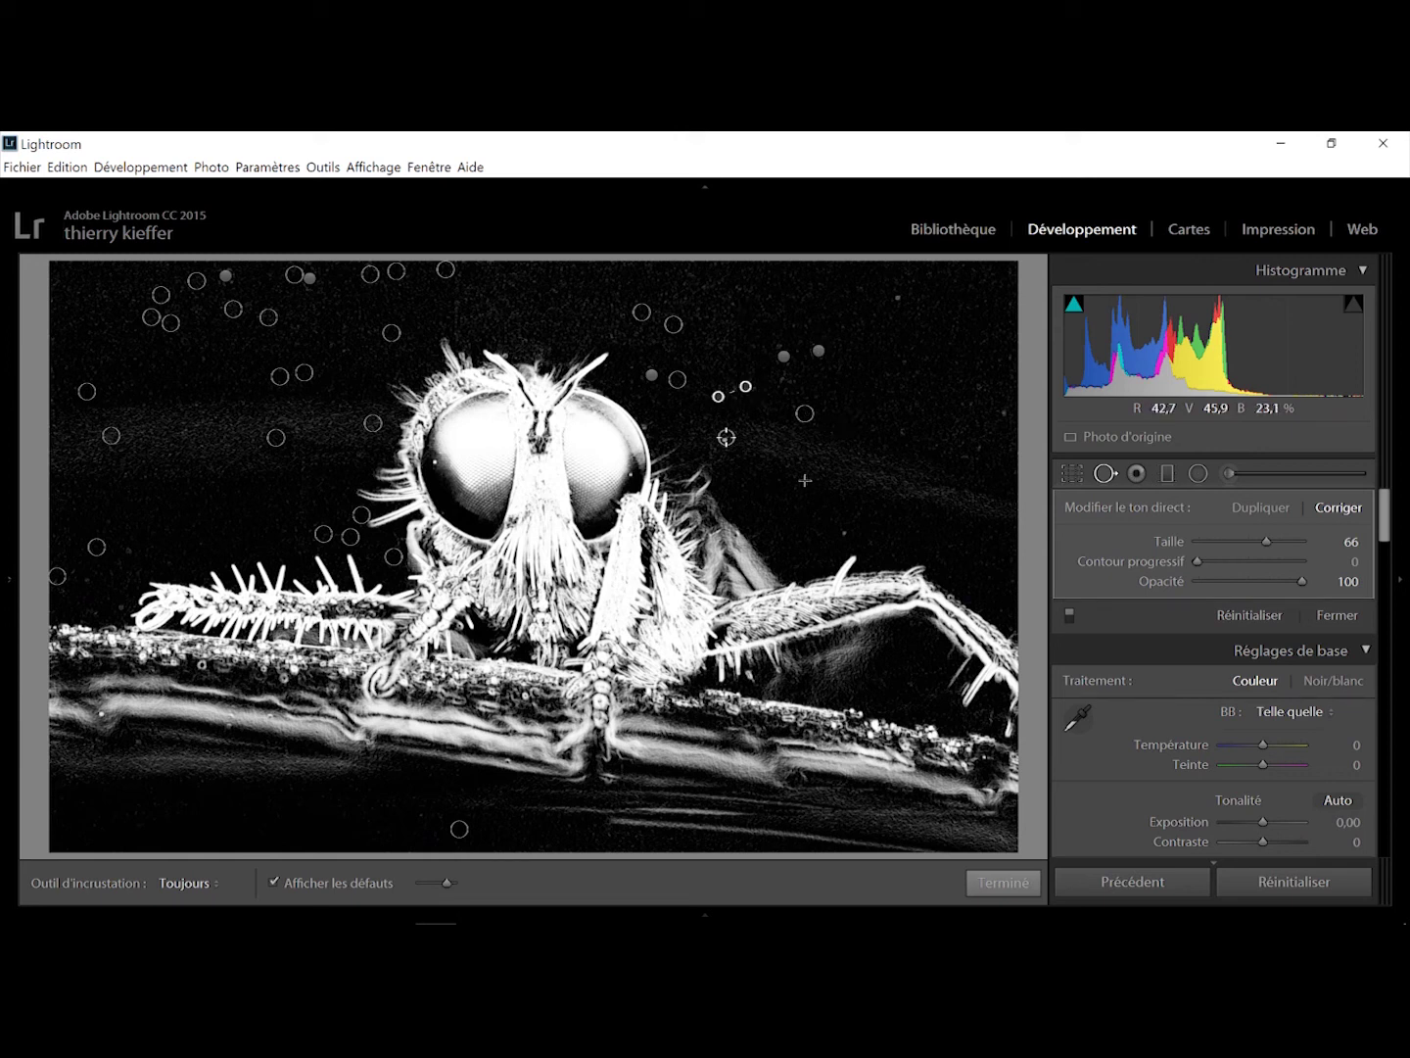
- Heal the remaining dust spots above the outstretched leg, near the image's right edge and beside the eye, and finish the spot removal
click(727, 438)
click(841, 533)
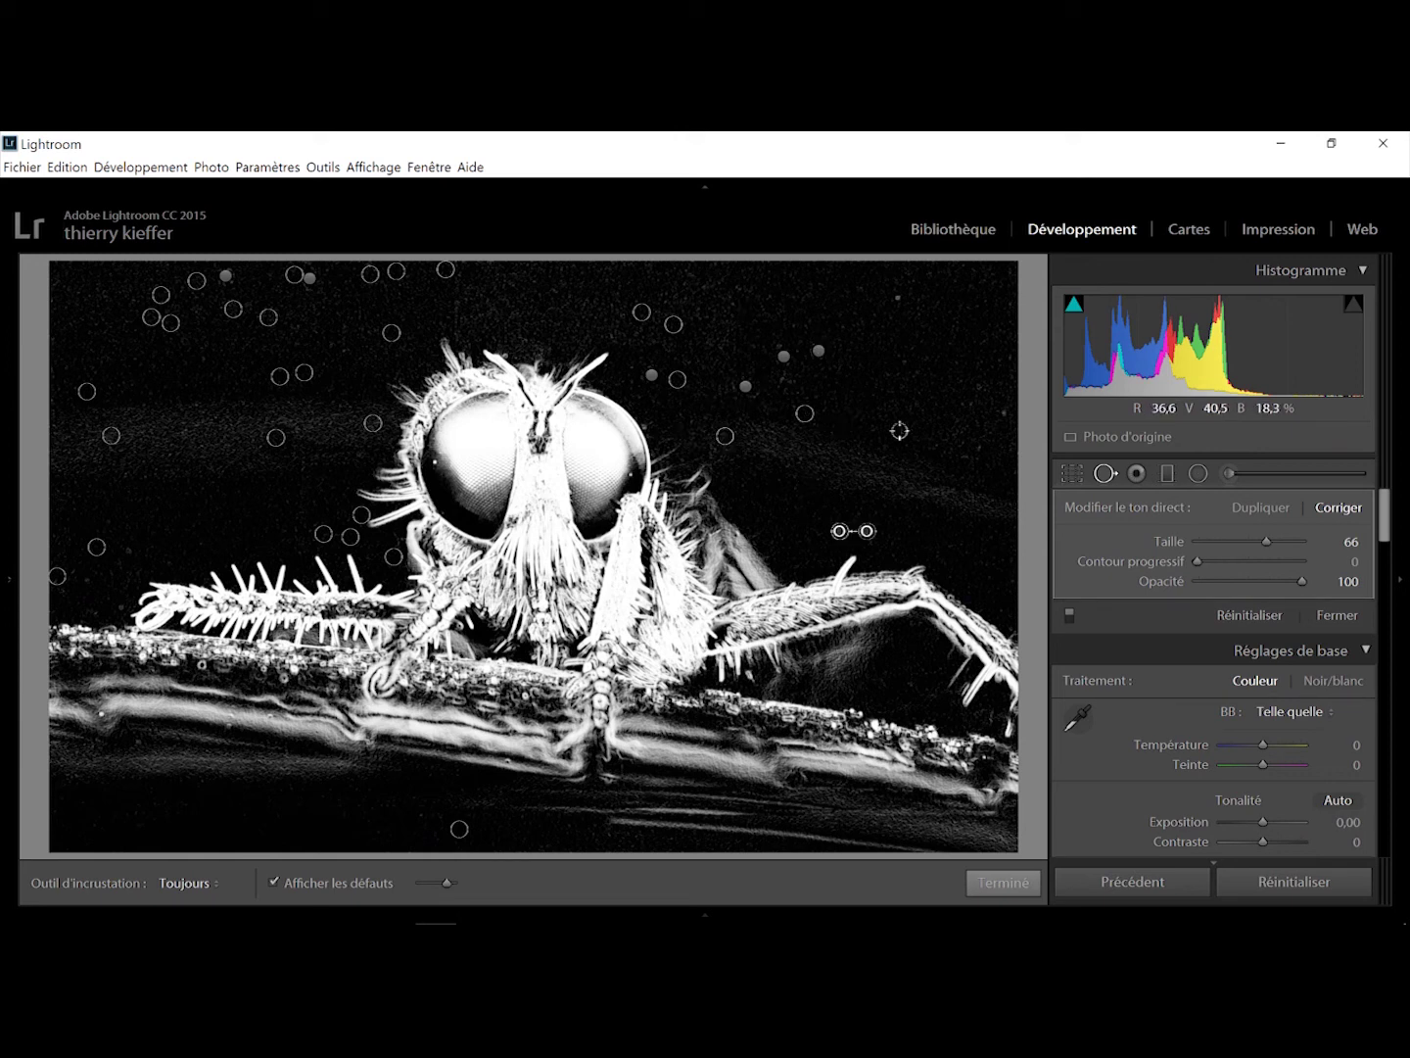
click(900, 431)
click(1005, 413)
click(896, 295)
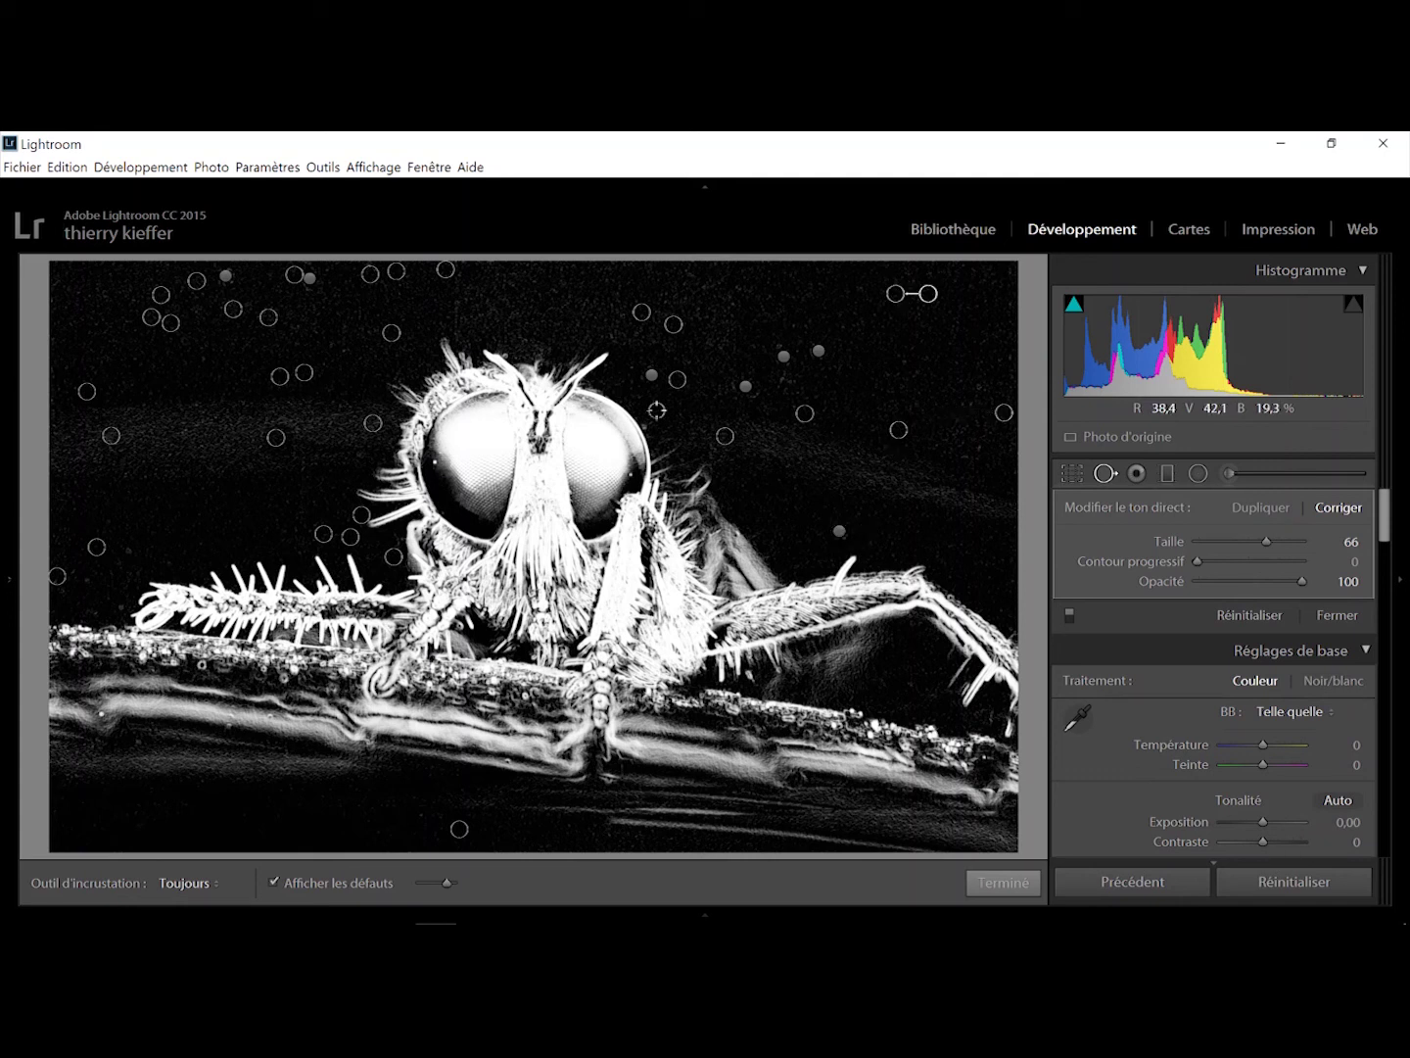
click(680, 428)
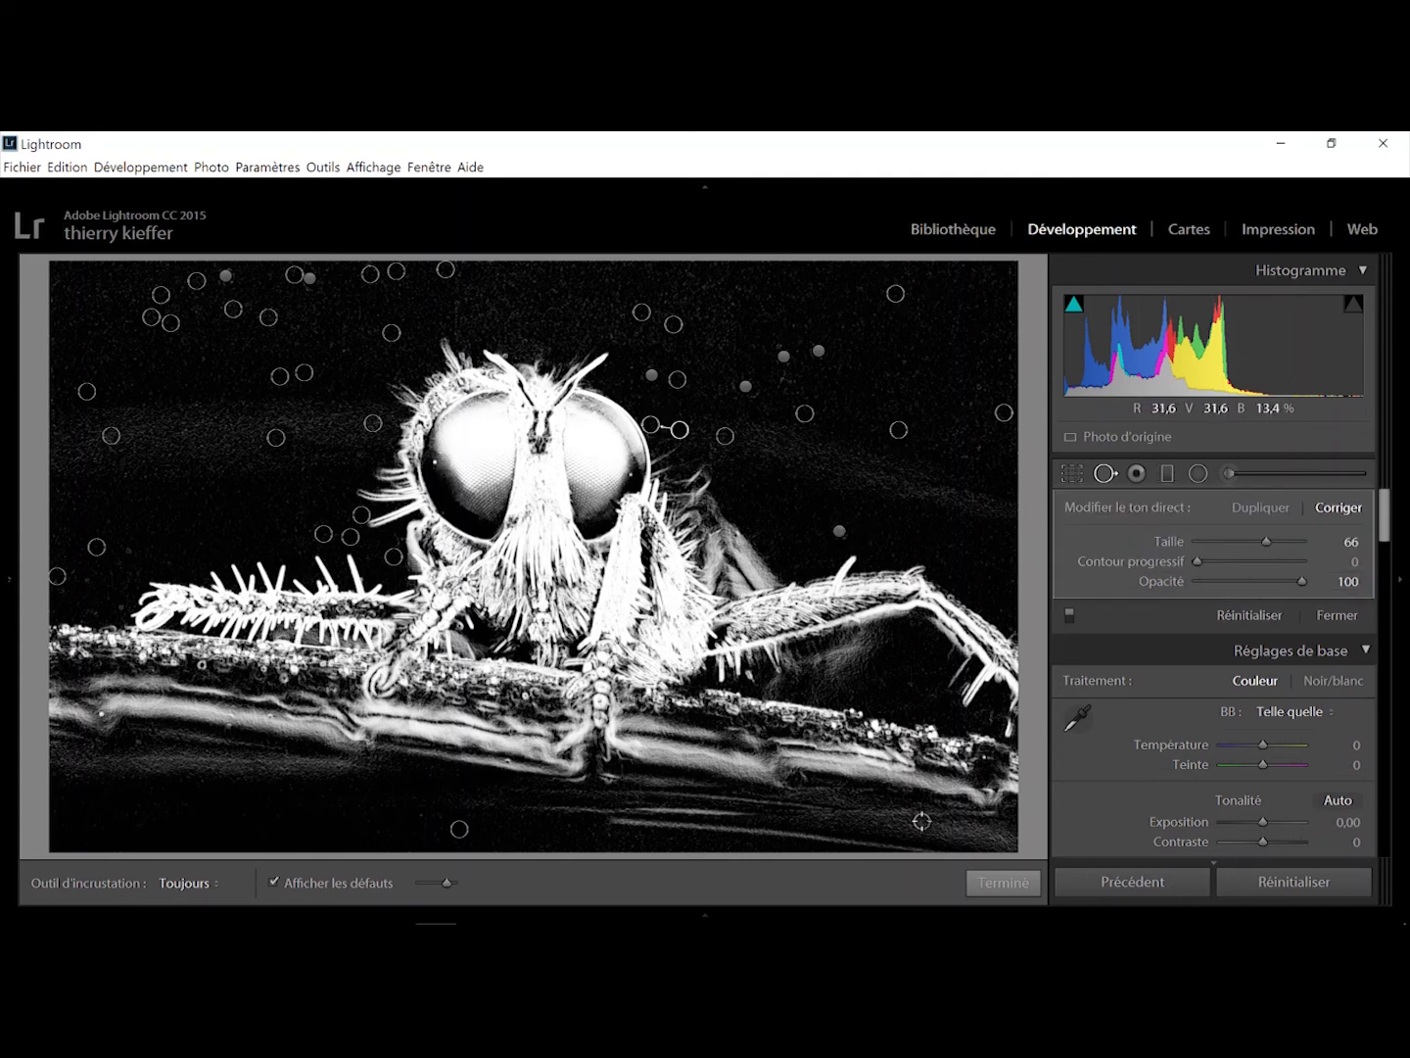
click(972, 870)
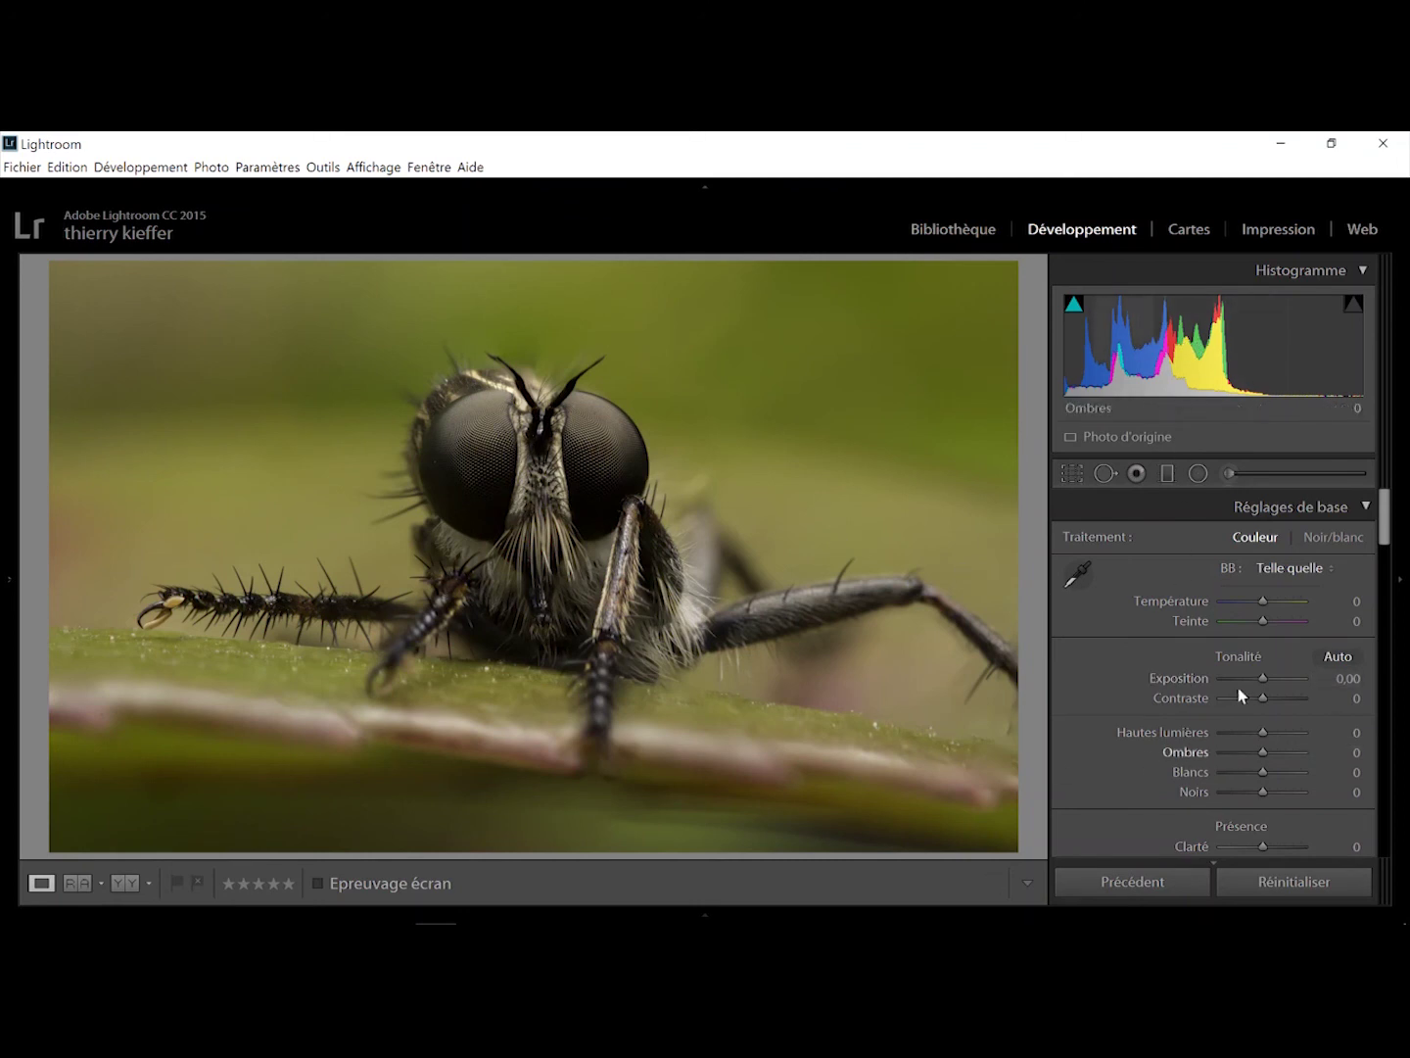
- Adjust the whole photo's basic tone with Exposure +0.65, Highlights −100 and Shadows +41
drag(1263, 678, 1272, 677)
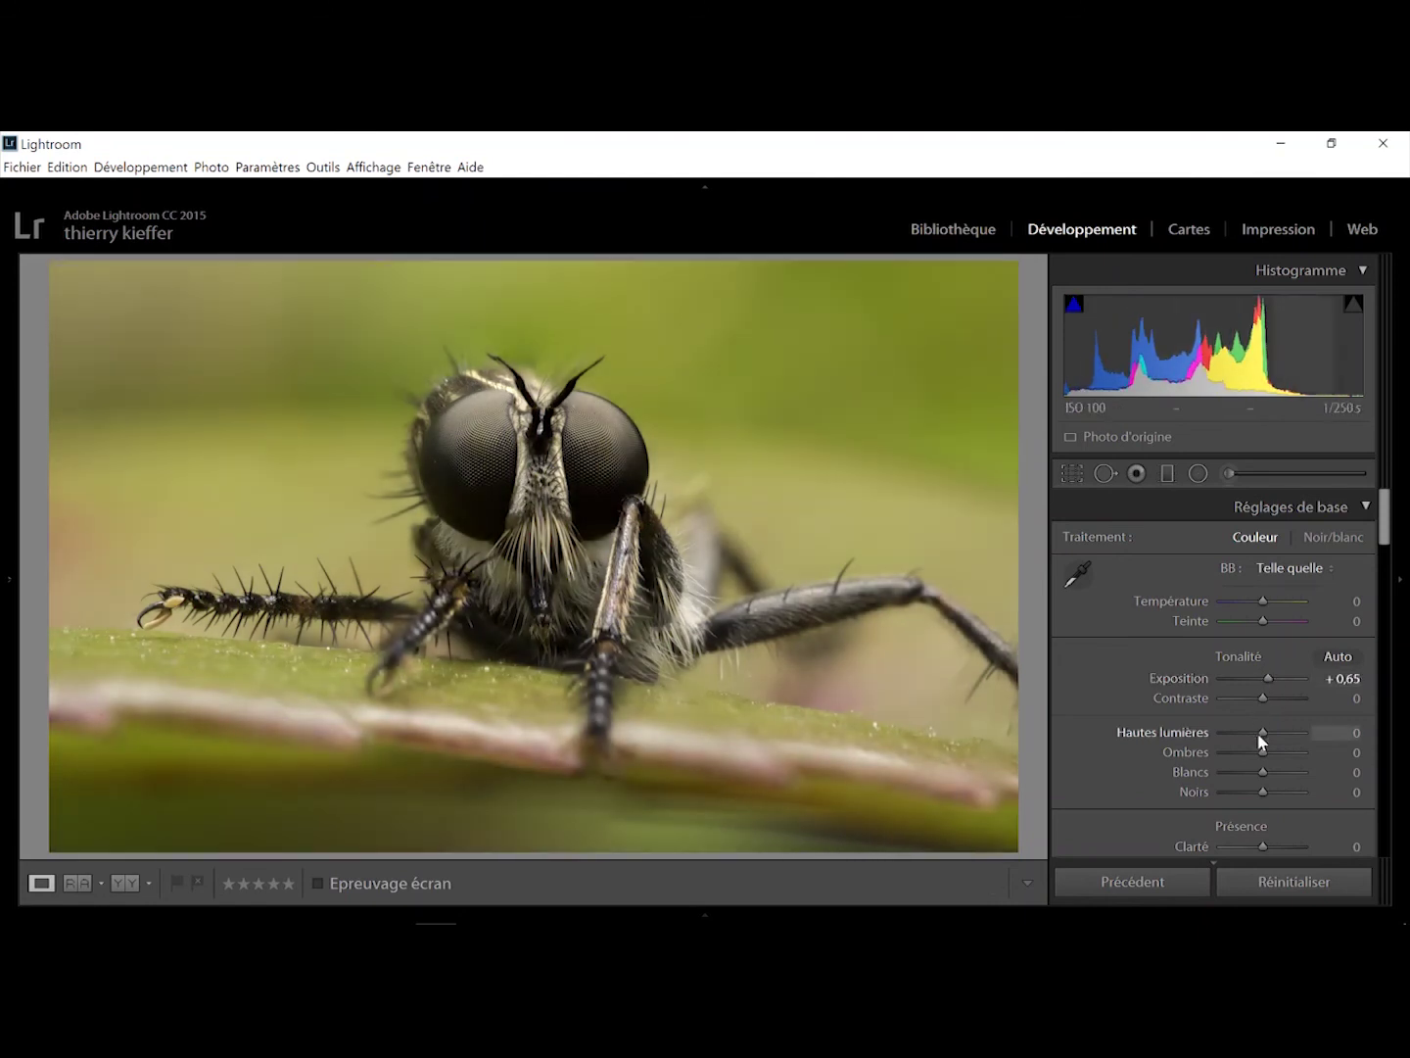
drag(1262, 733, 1226, 736)
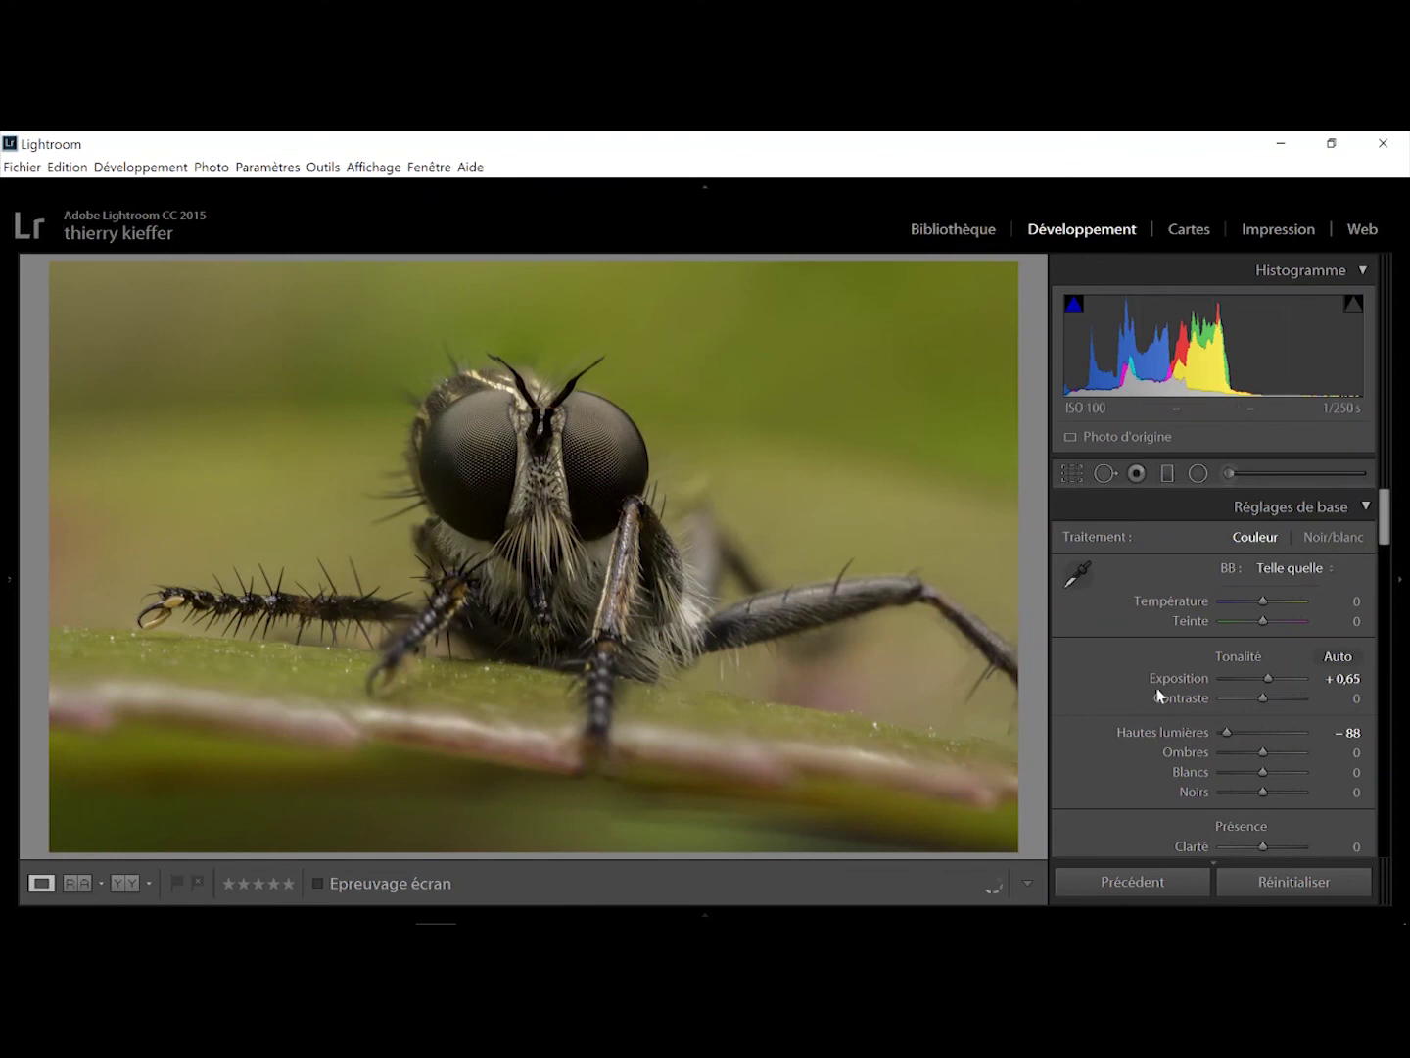
click(537, 443)
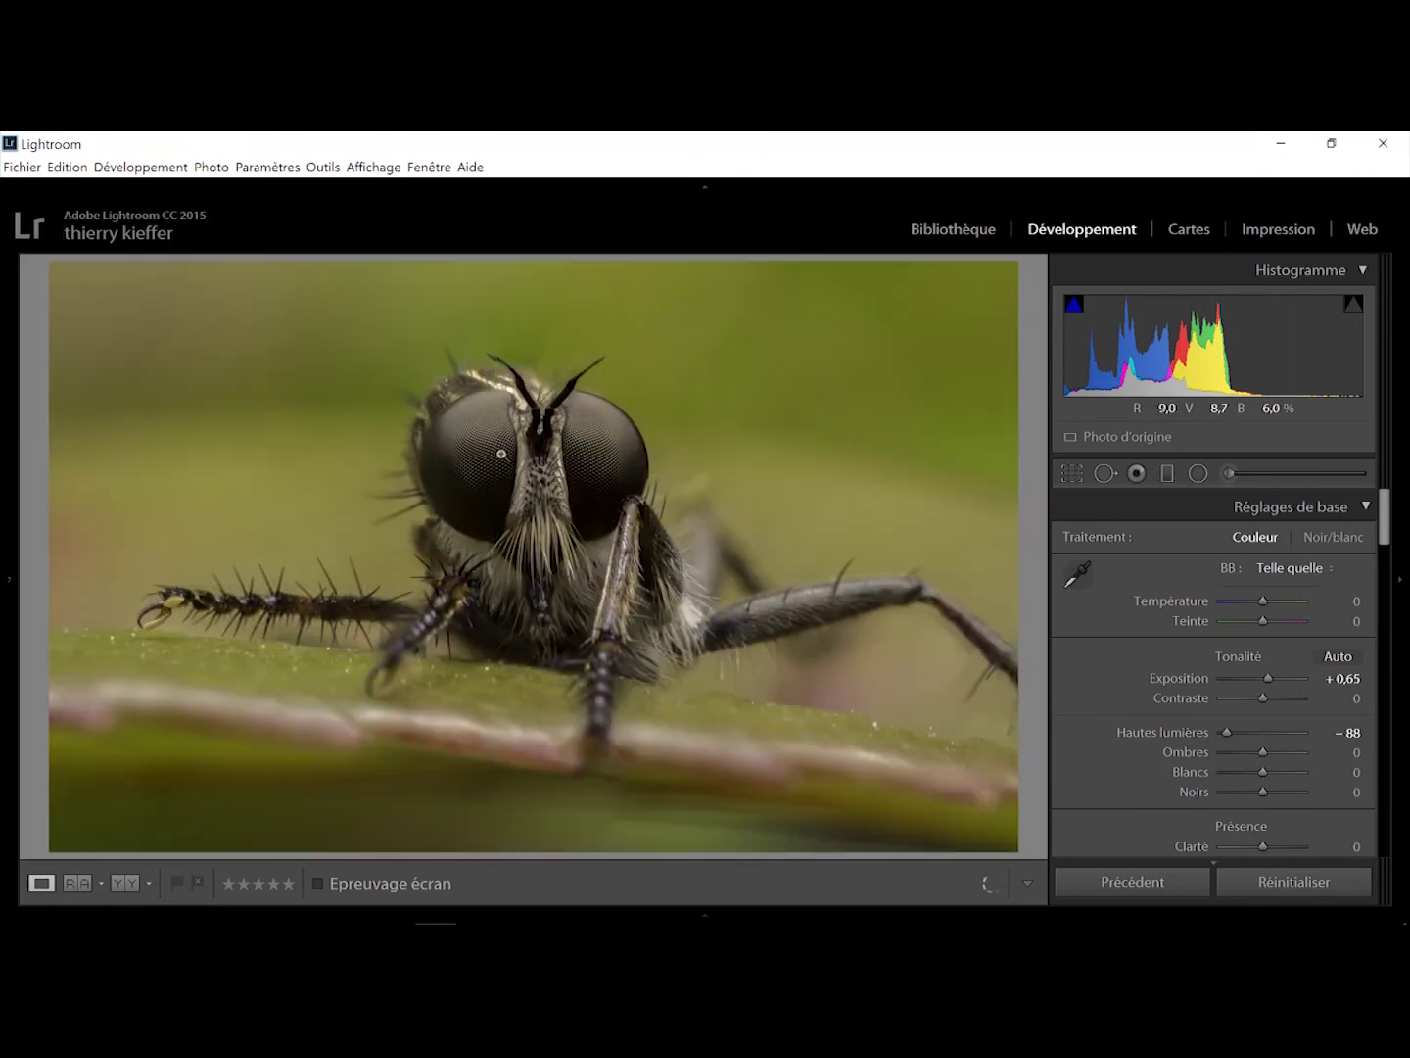
click(502, 454)
drag(1226, 734, 1211, 731)
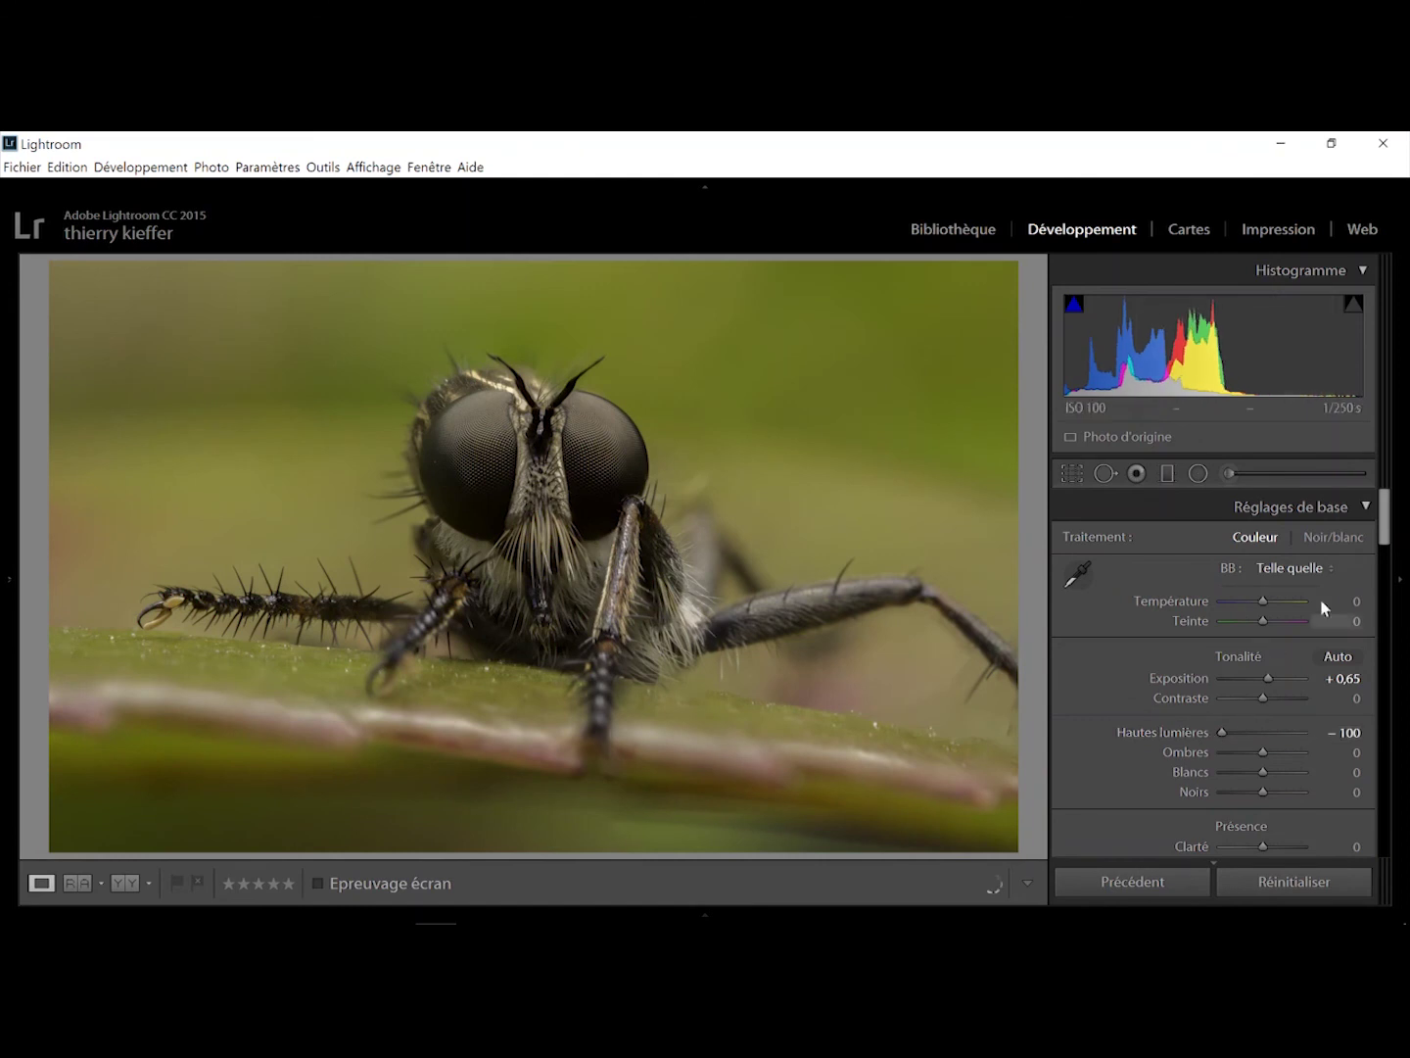
scroll(1384, 536, down, 1)
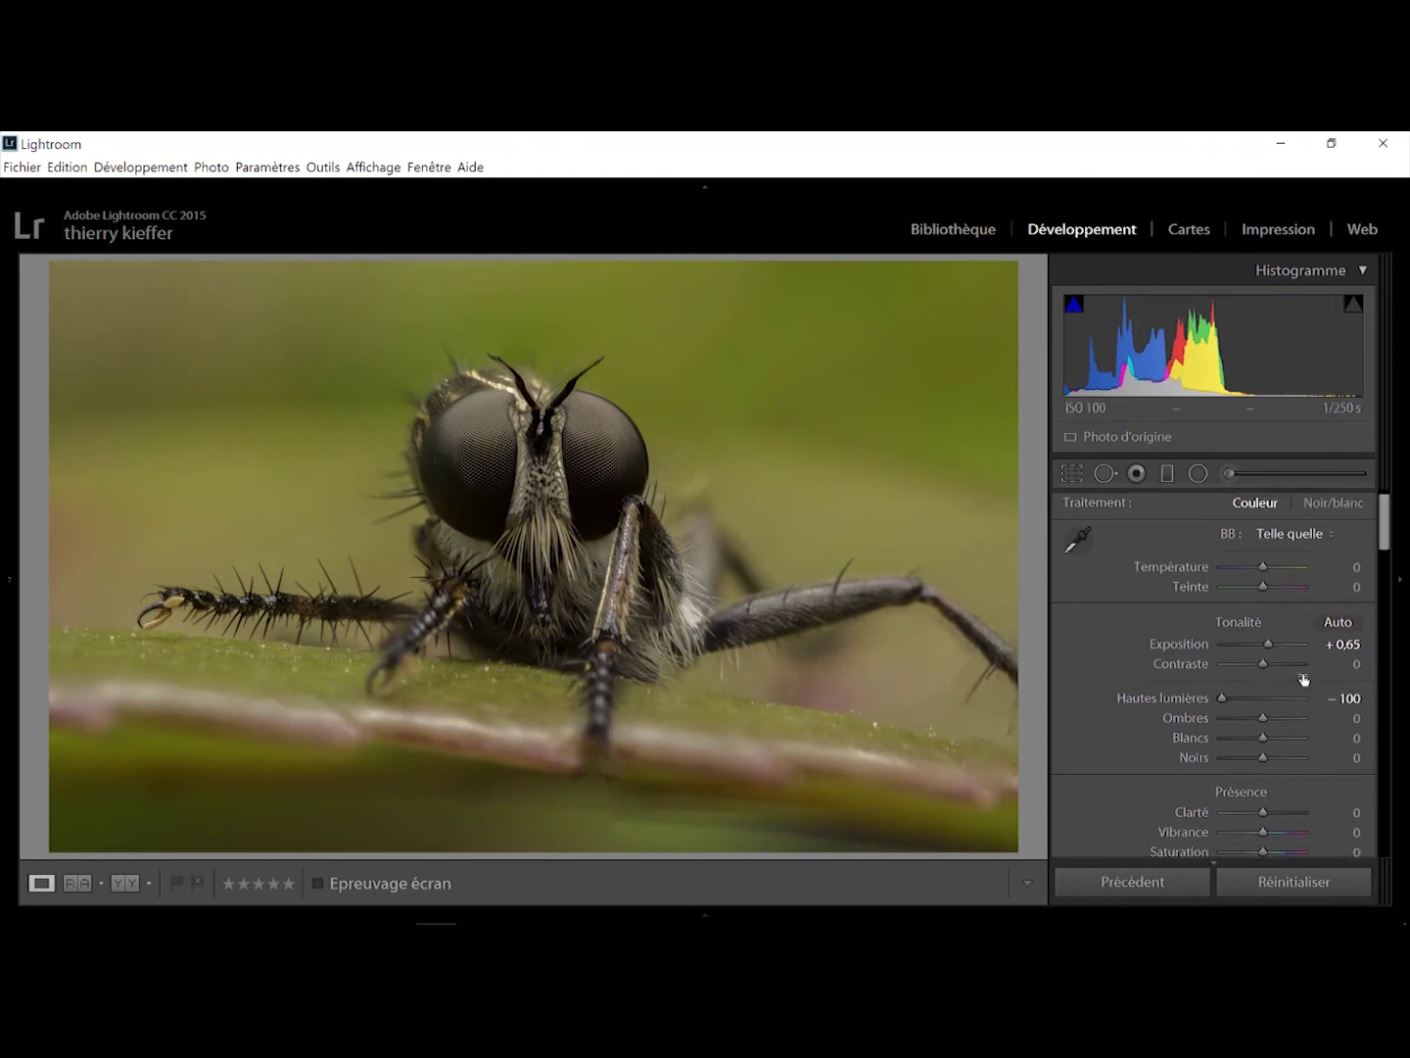
drag(1256, 723, 1278, 712)
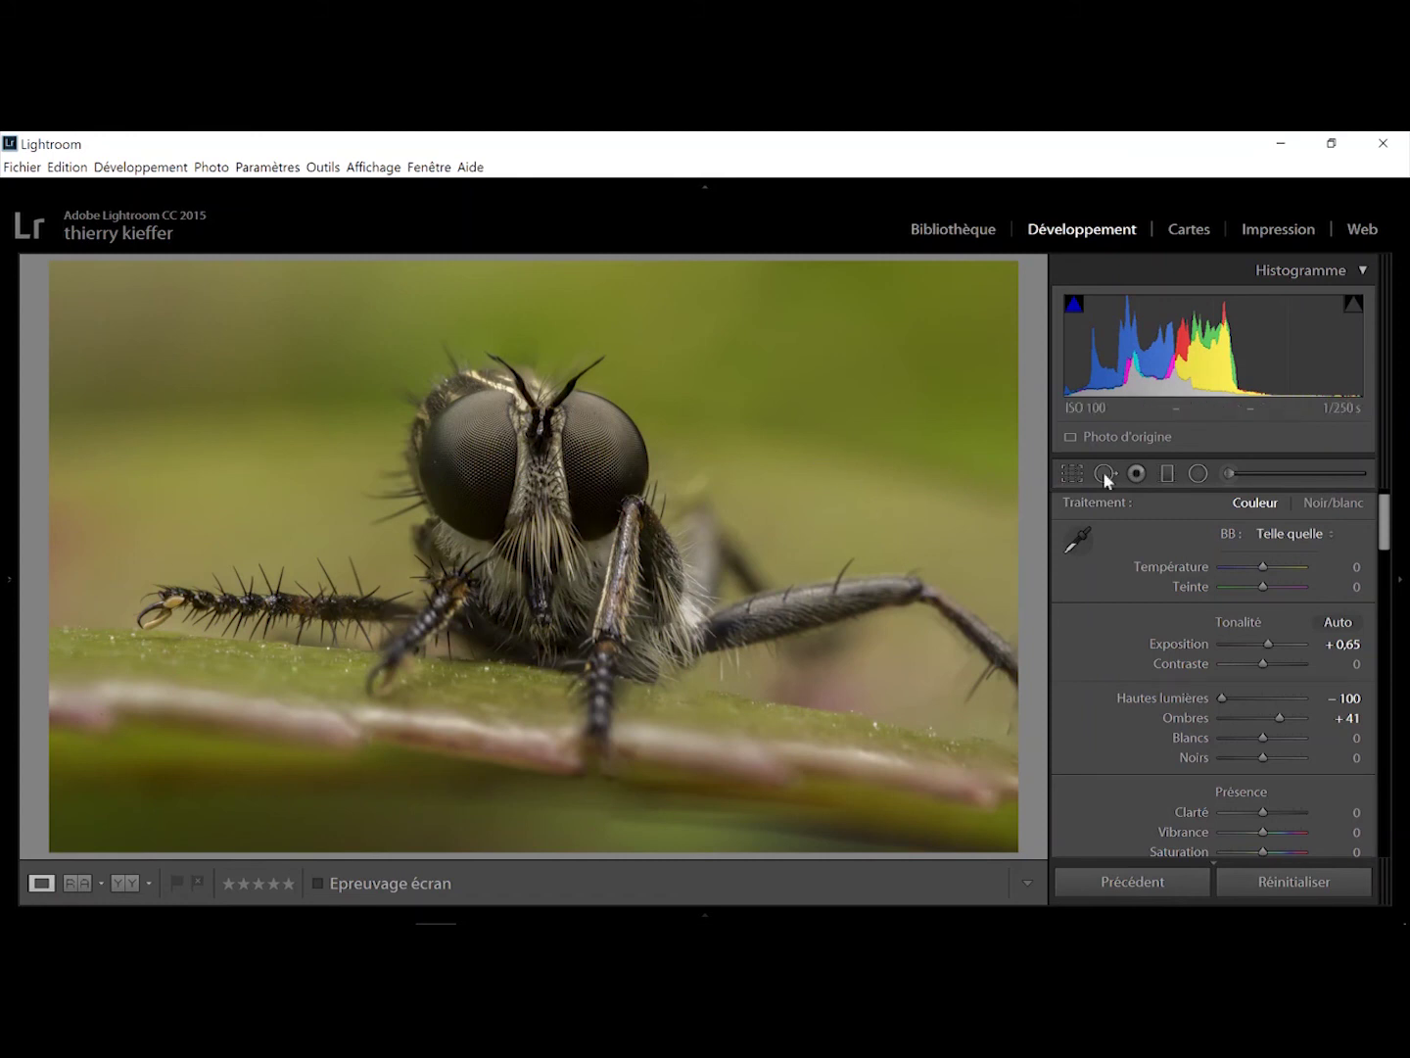
- Start an adjustment brush mask over the fly's eyes and antennae, with the mask overlay shown
click(1227, 472)
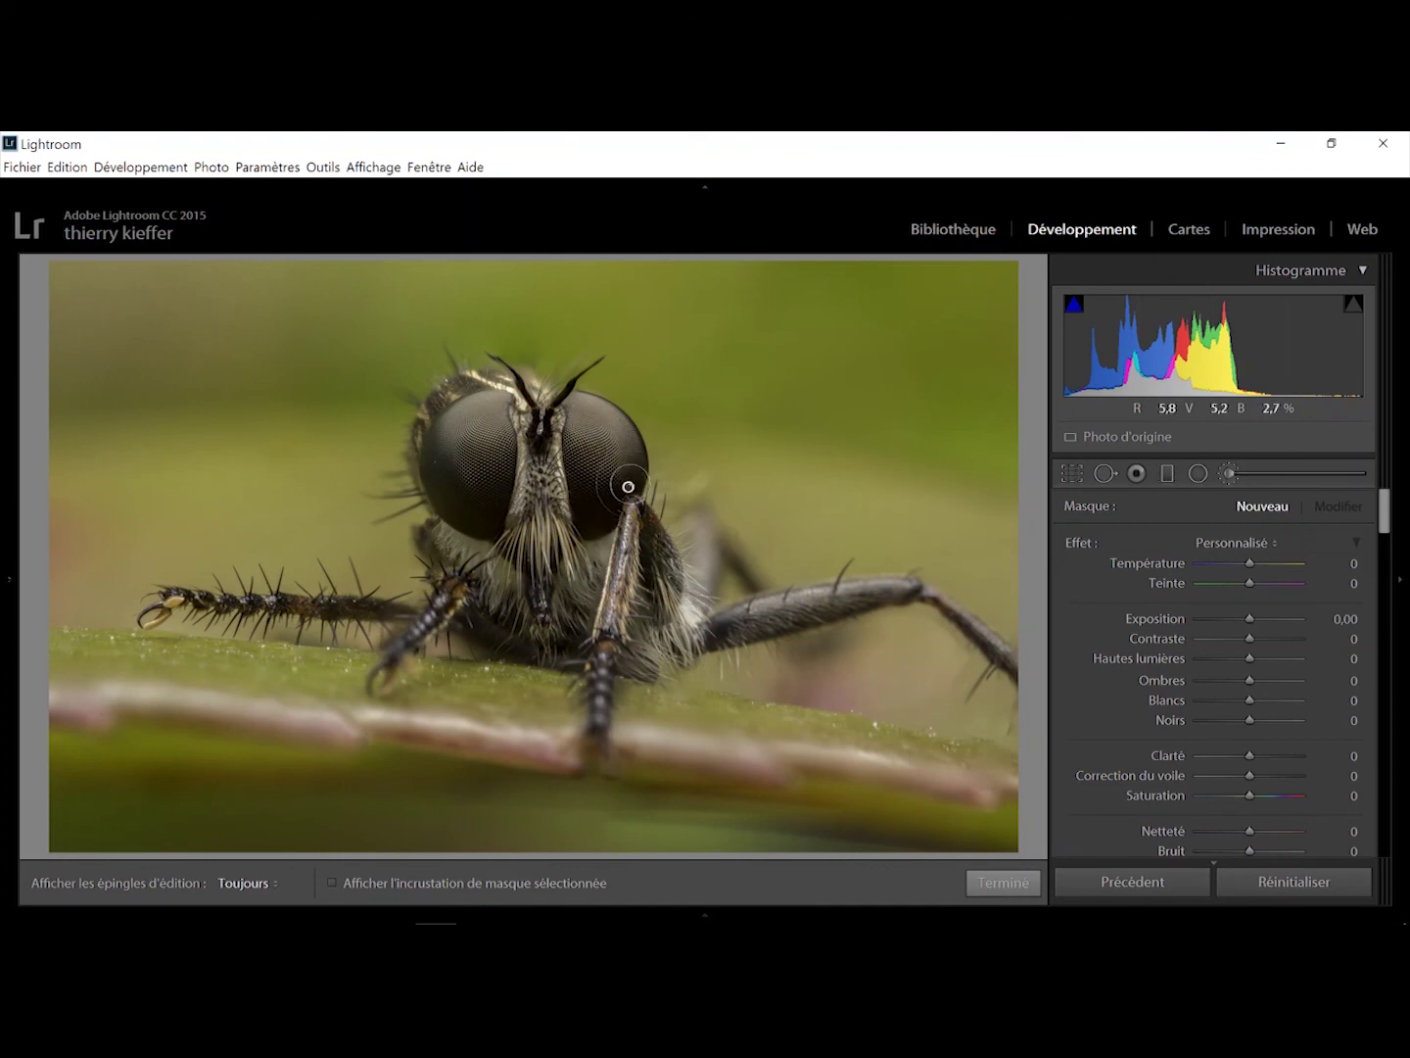
key(h)
click(448, 641)
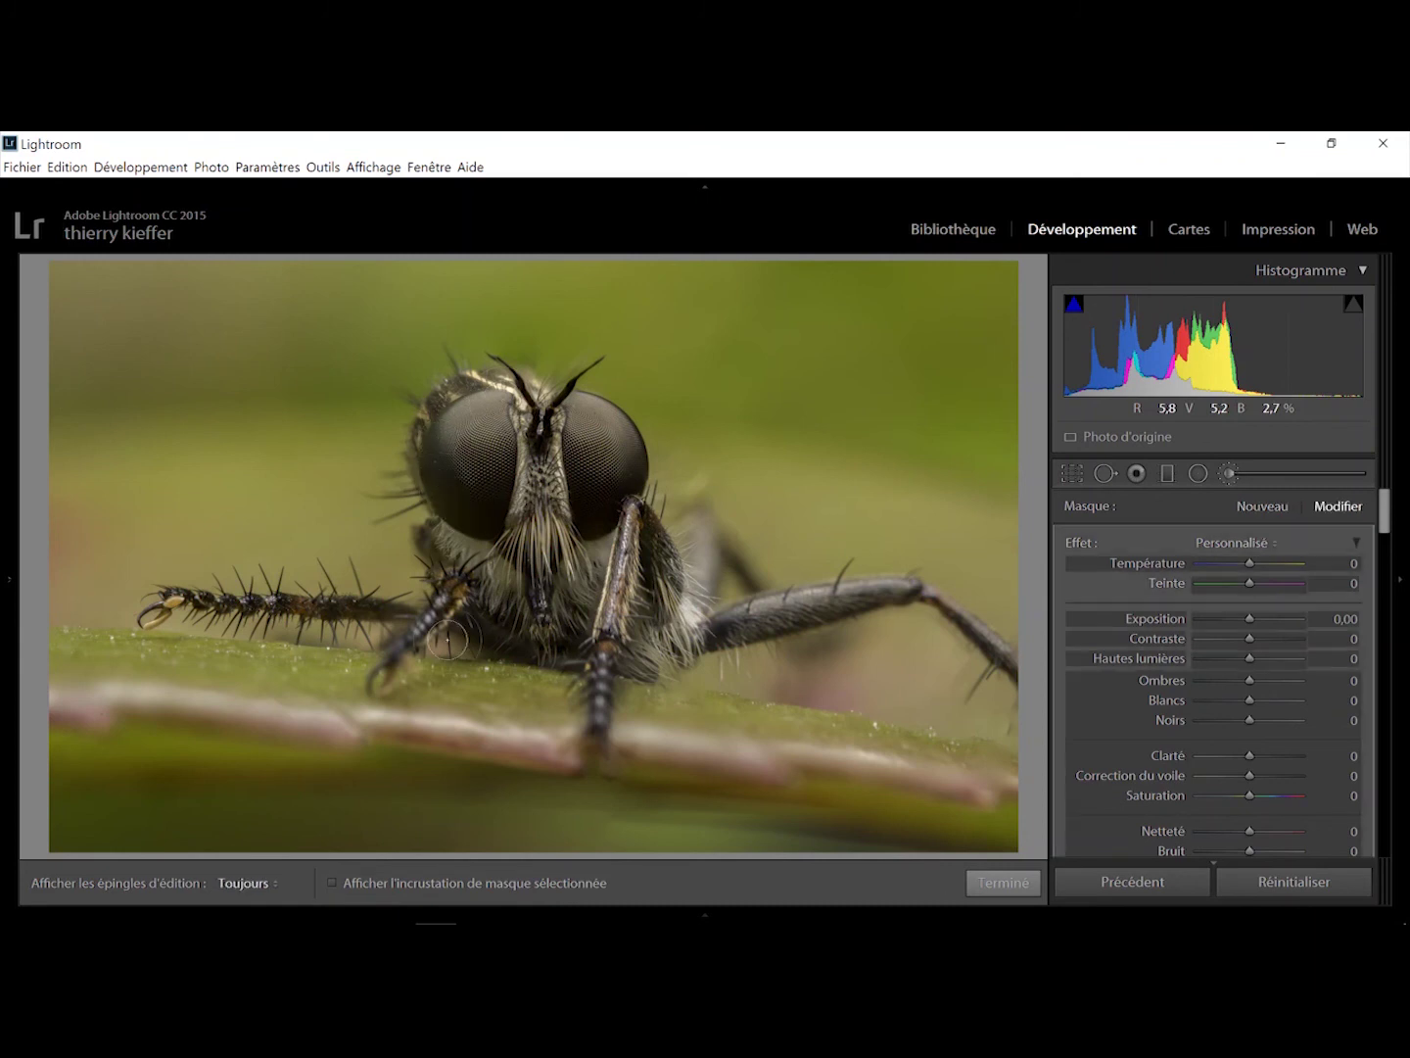
click(333, 881)
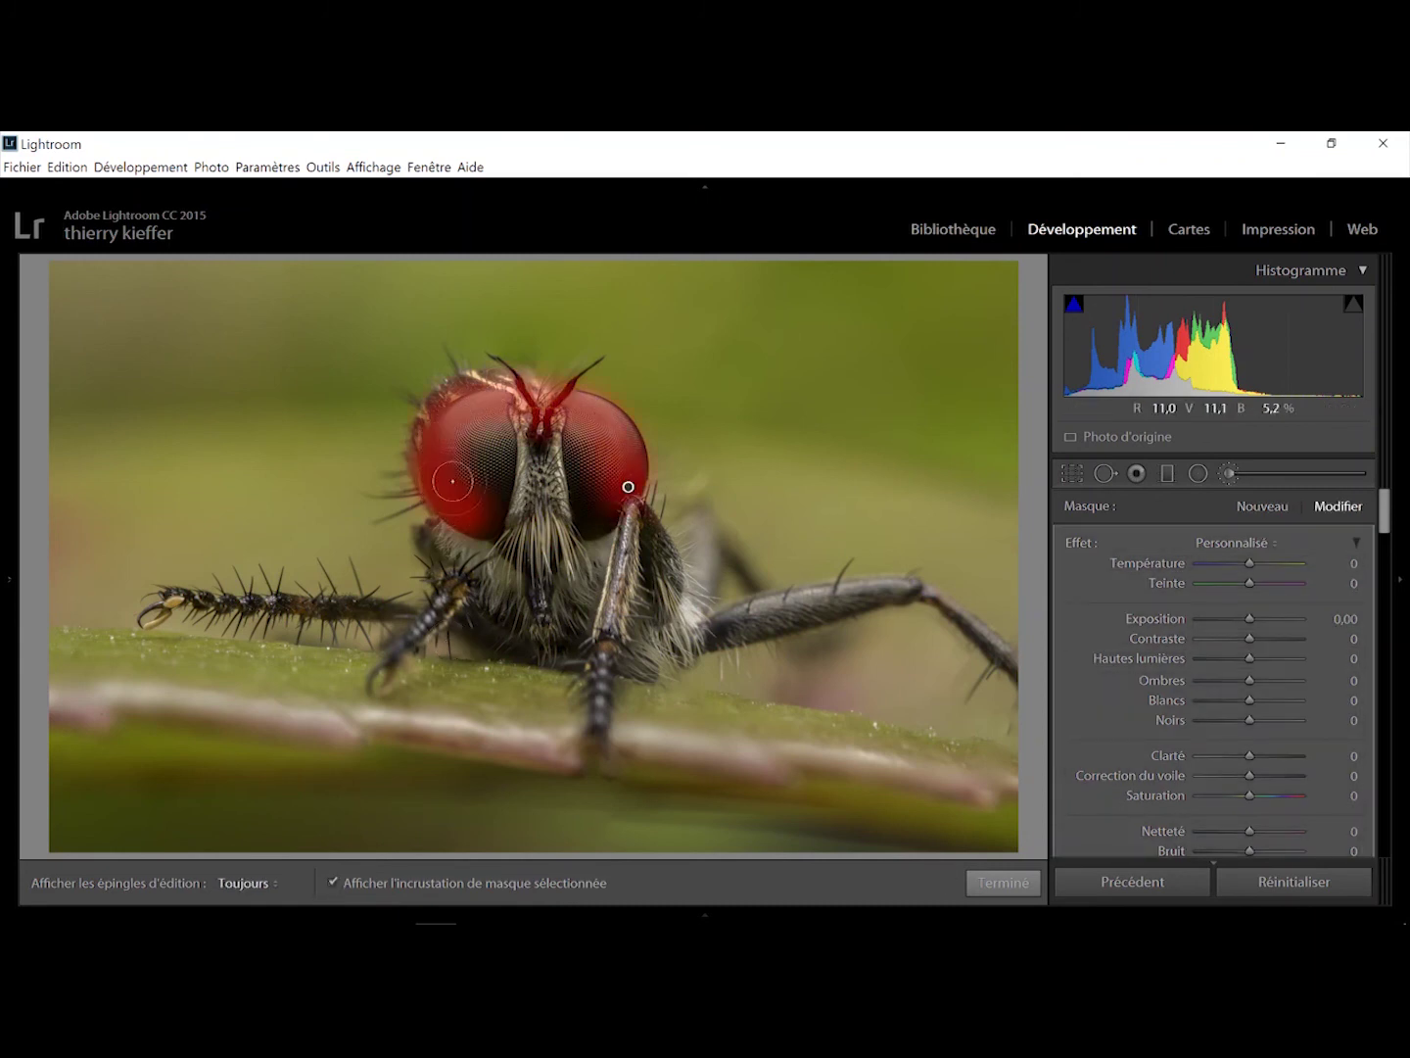
key(h)
- Extend the brush mask over the rest of the eyes, the hairy face and the body between the legs
drag(533, 438, 598, 484)
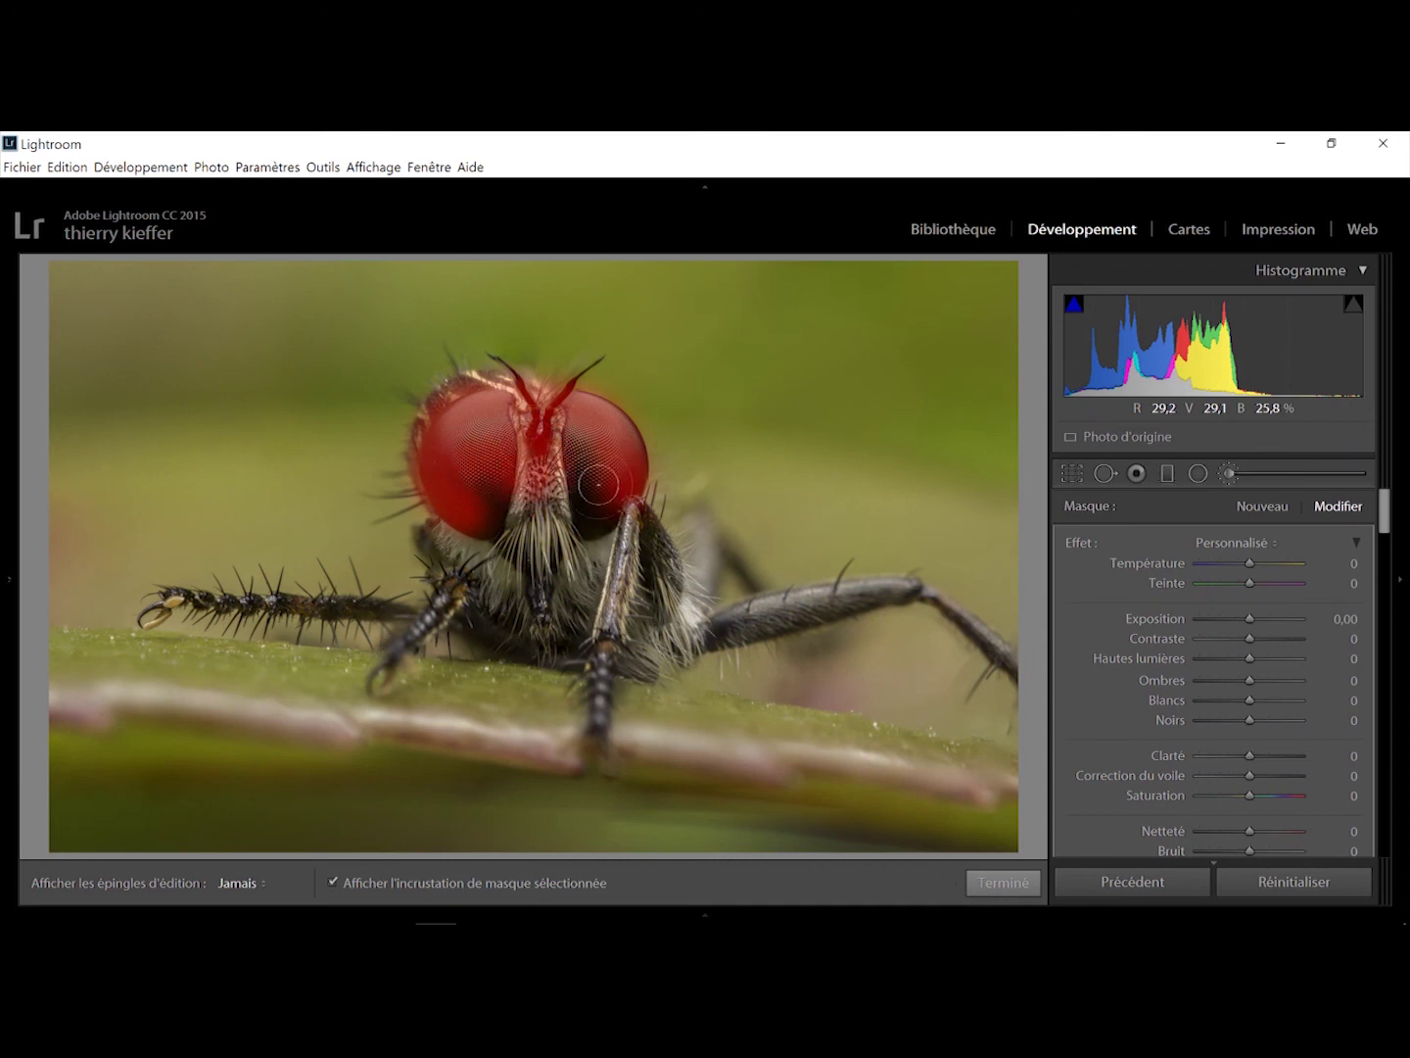
mouse_move(598, 484)
mouse_down()
mouse_move(463, 596)
mouse_move(516, 619)
mouse_up()
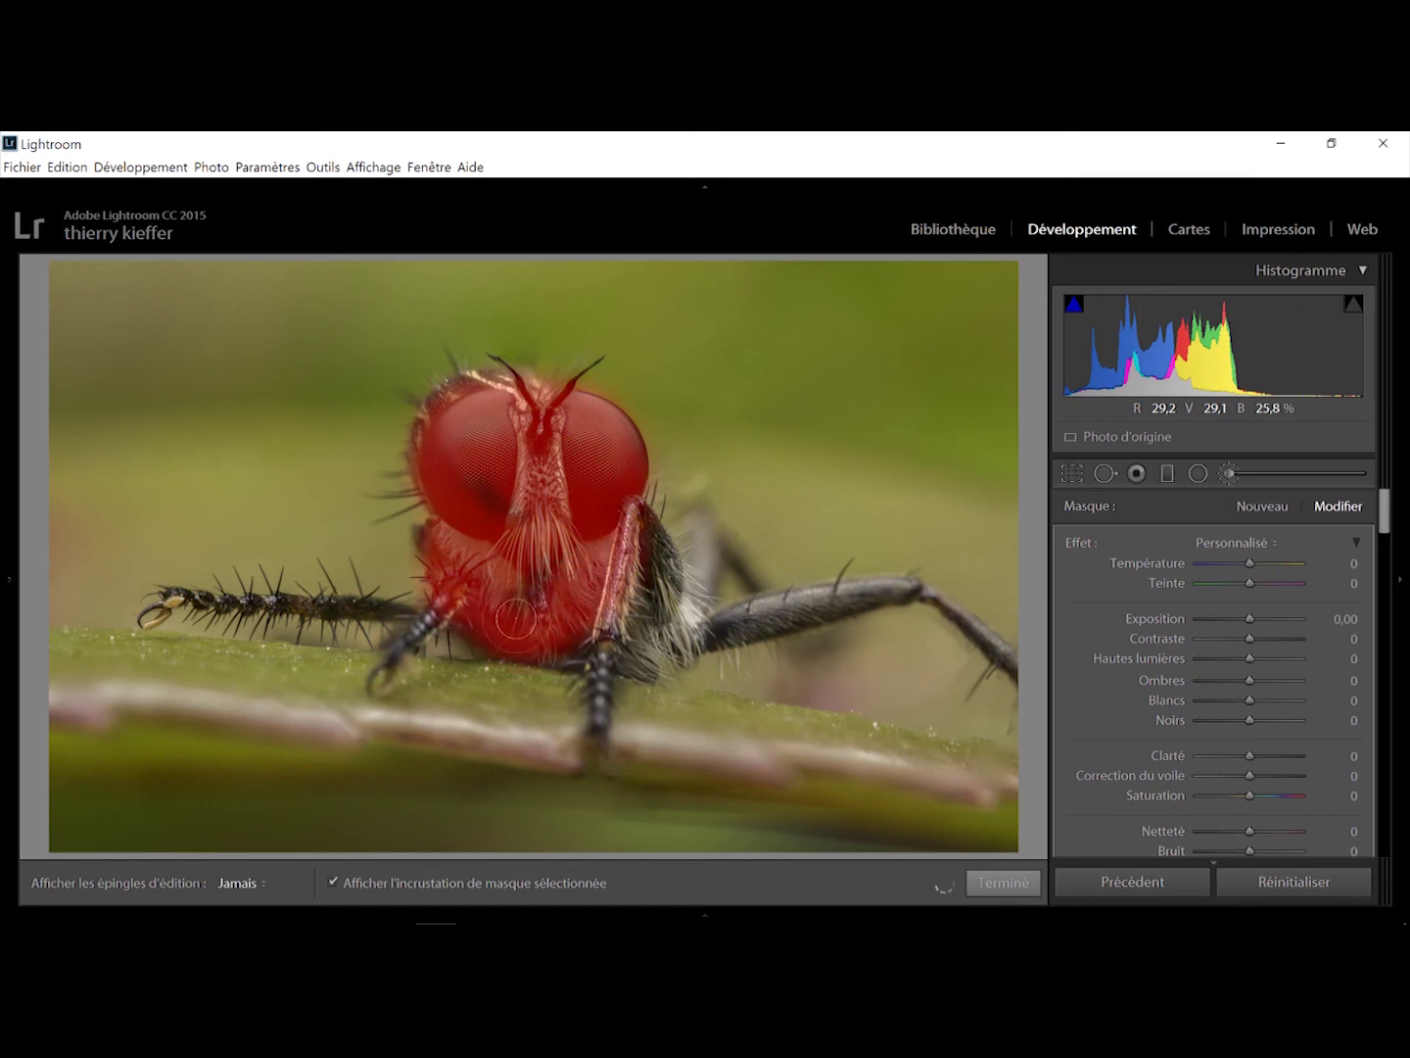
drag(515, 619, 645, 528)
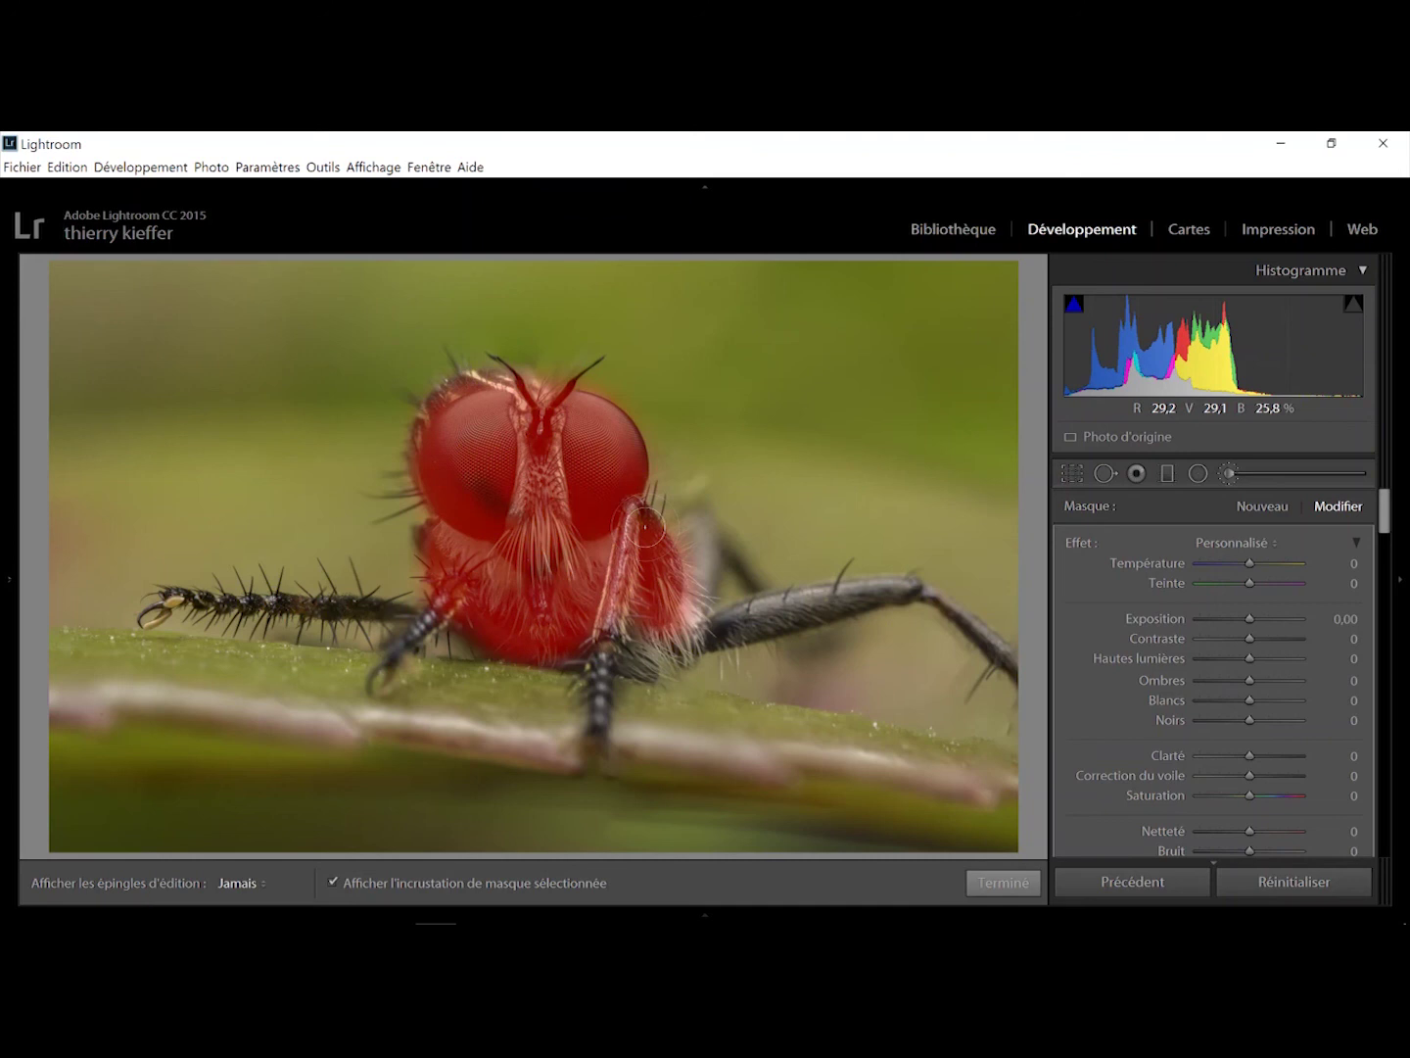
key(h)
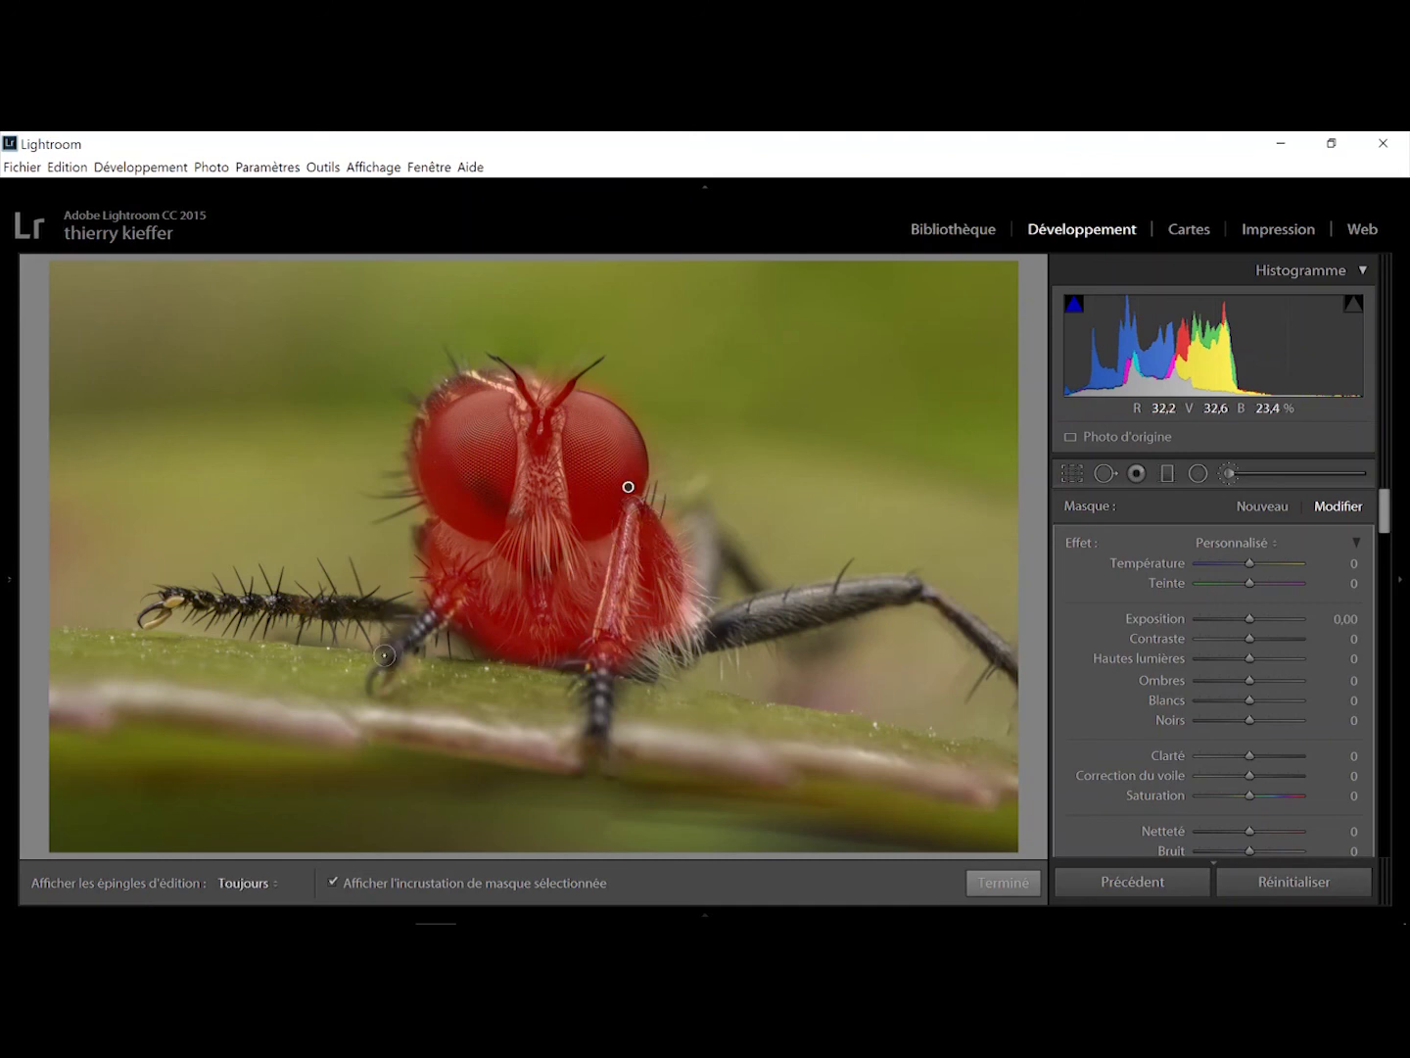
- Paint the brush mask along the fly's front legs and the long outstretched leg, and hide the mask overlay
drag(382, 654, 439, 616)
key(h)
key(h)
drag(596, 722, 598, 685)
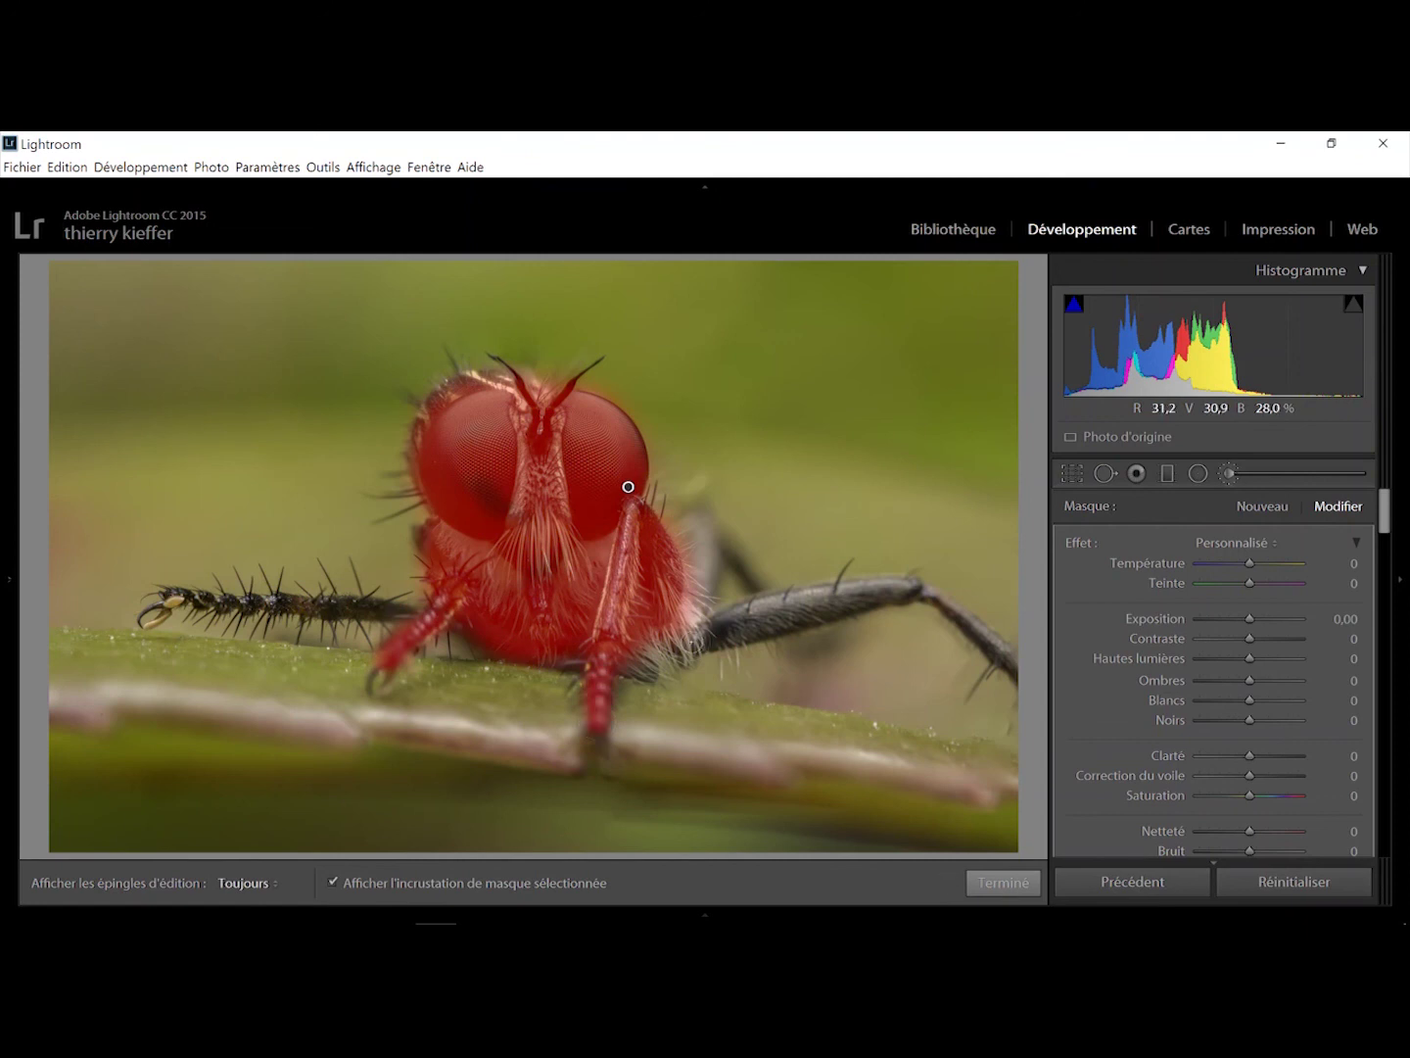
drag(693, 642, 928, 593)
key(h)
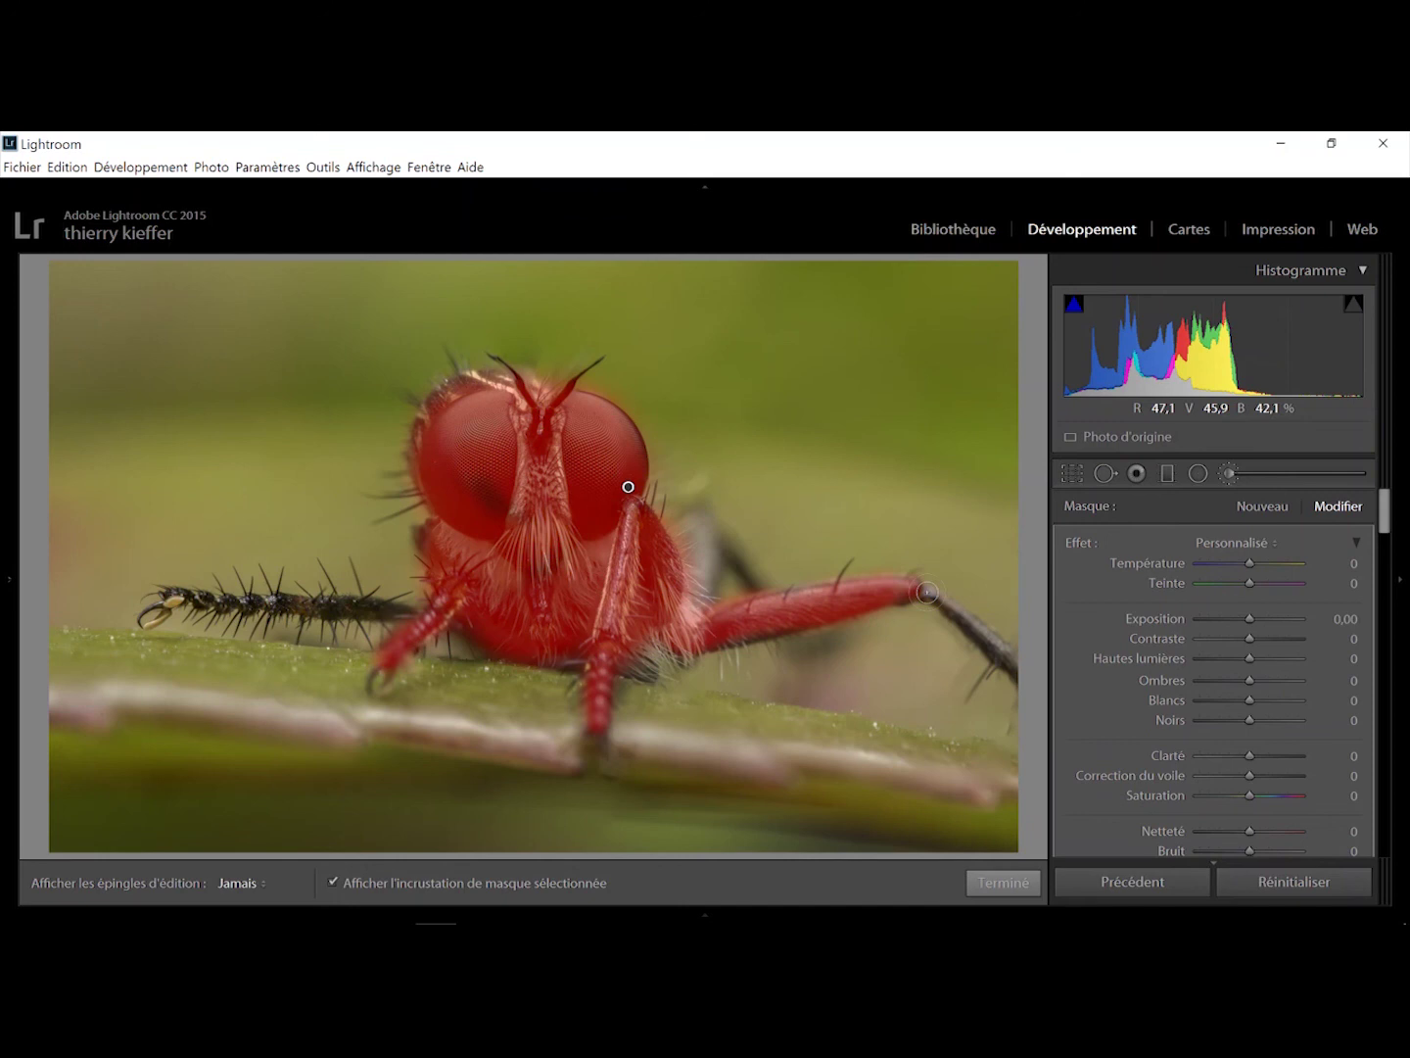
drag(178, 601, 437, 615)
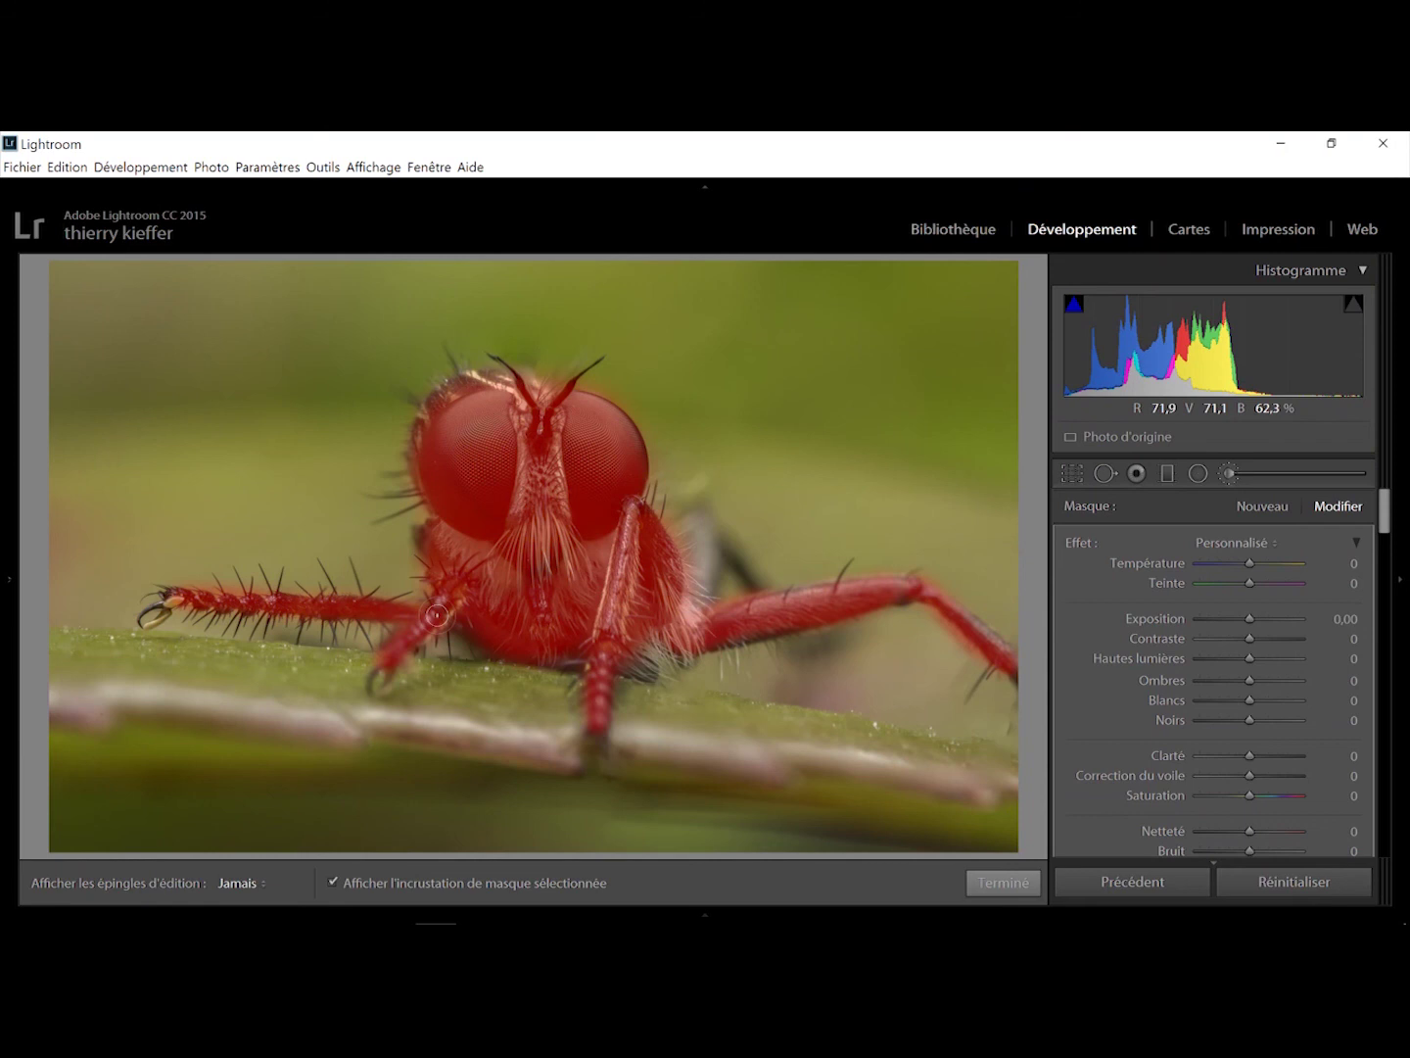
key(o)
key(h)
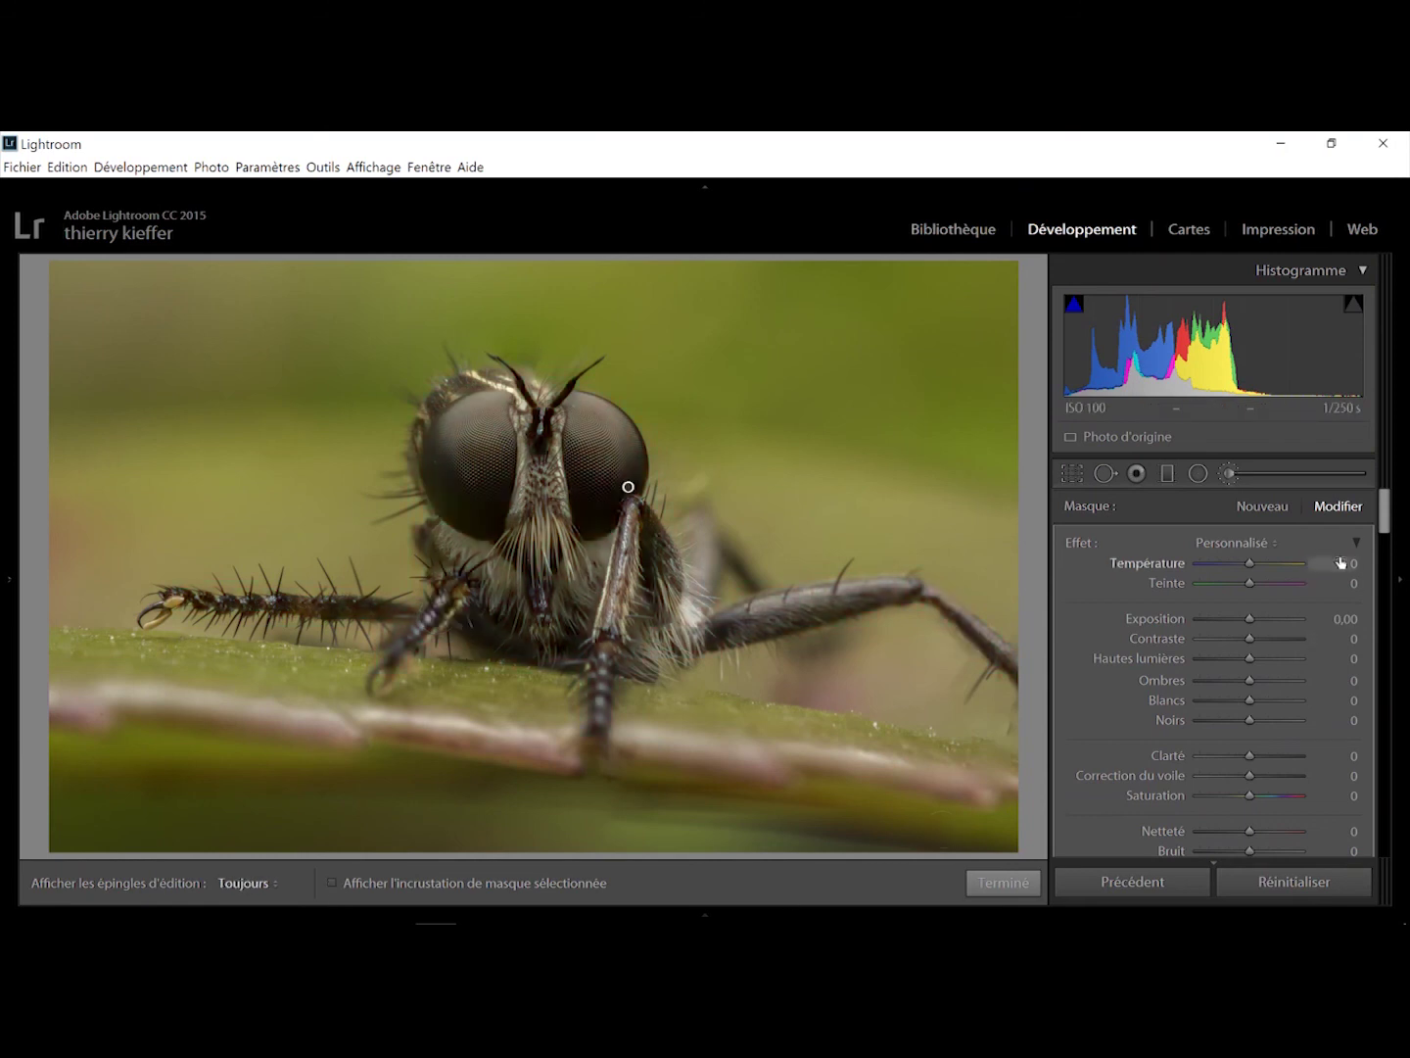
- Set the masked fly's Sharpness to 100 and Clarity to 22
scroll(1377, 519, down, 2)
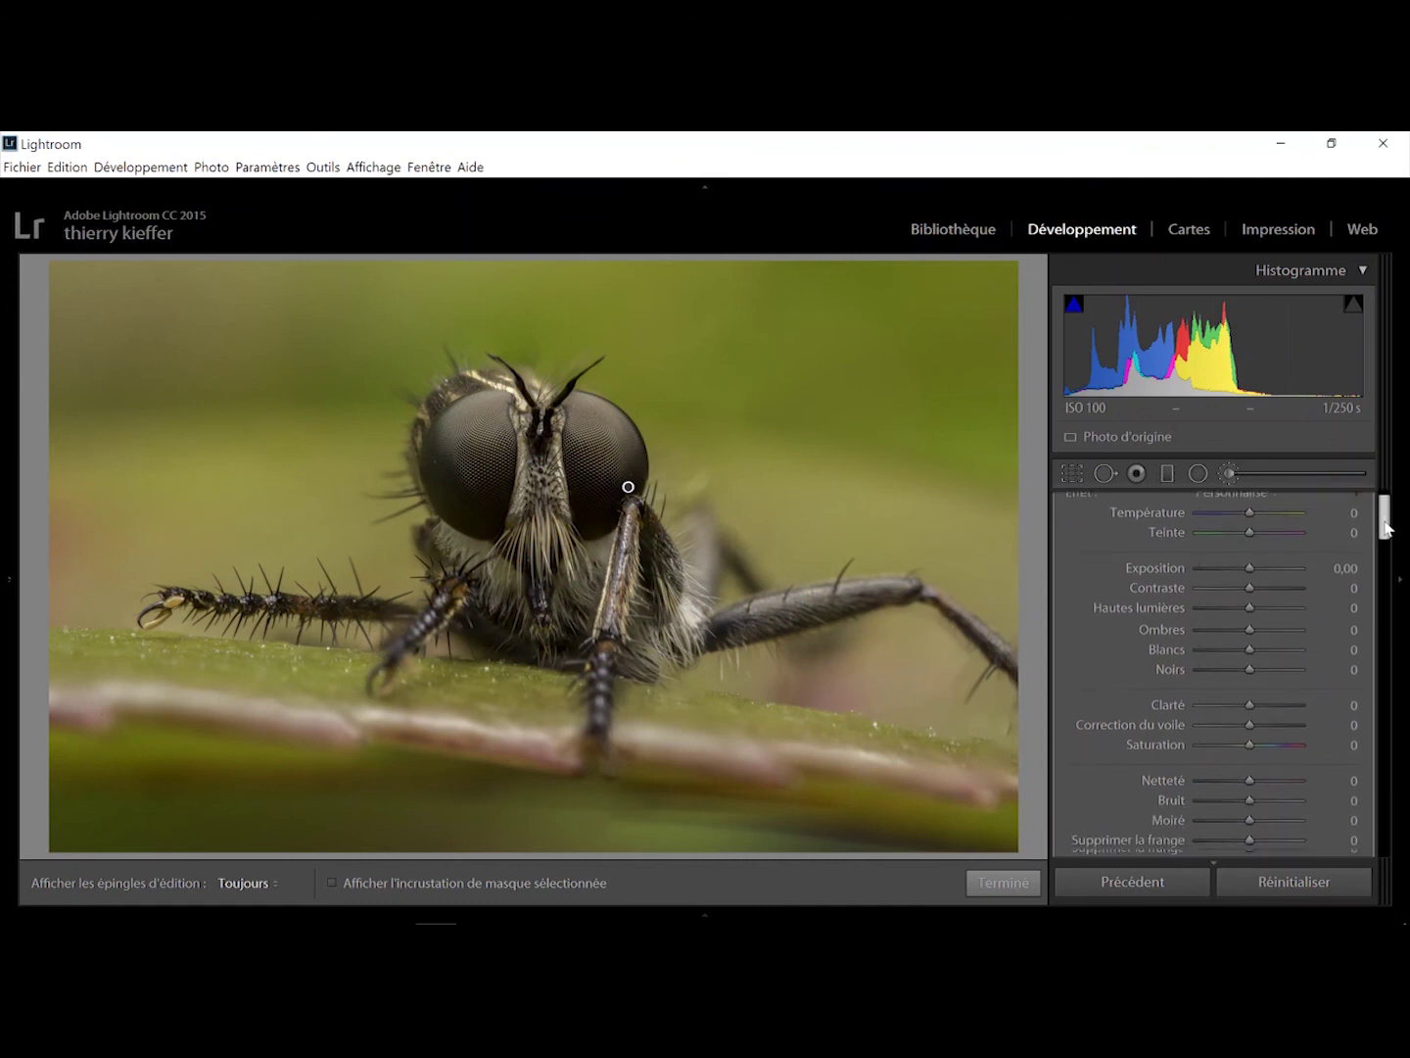
drag(1250, 775, 1255, 774)
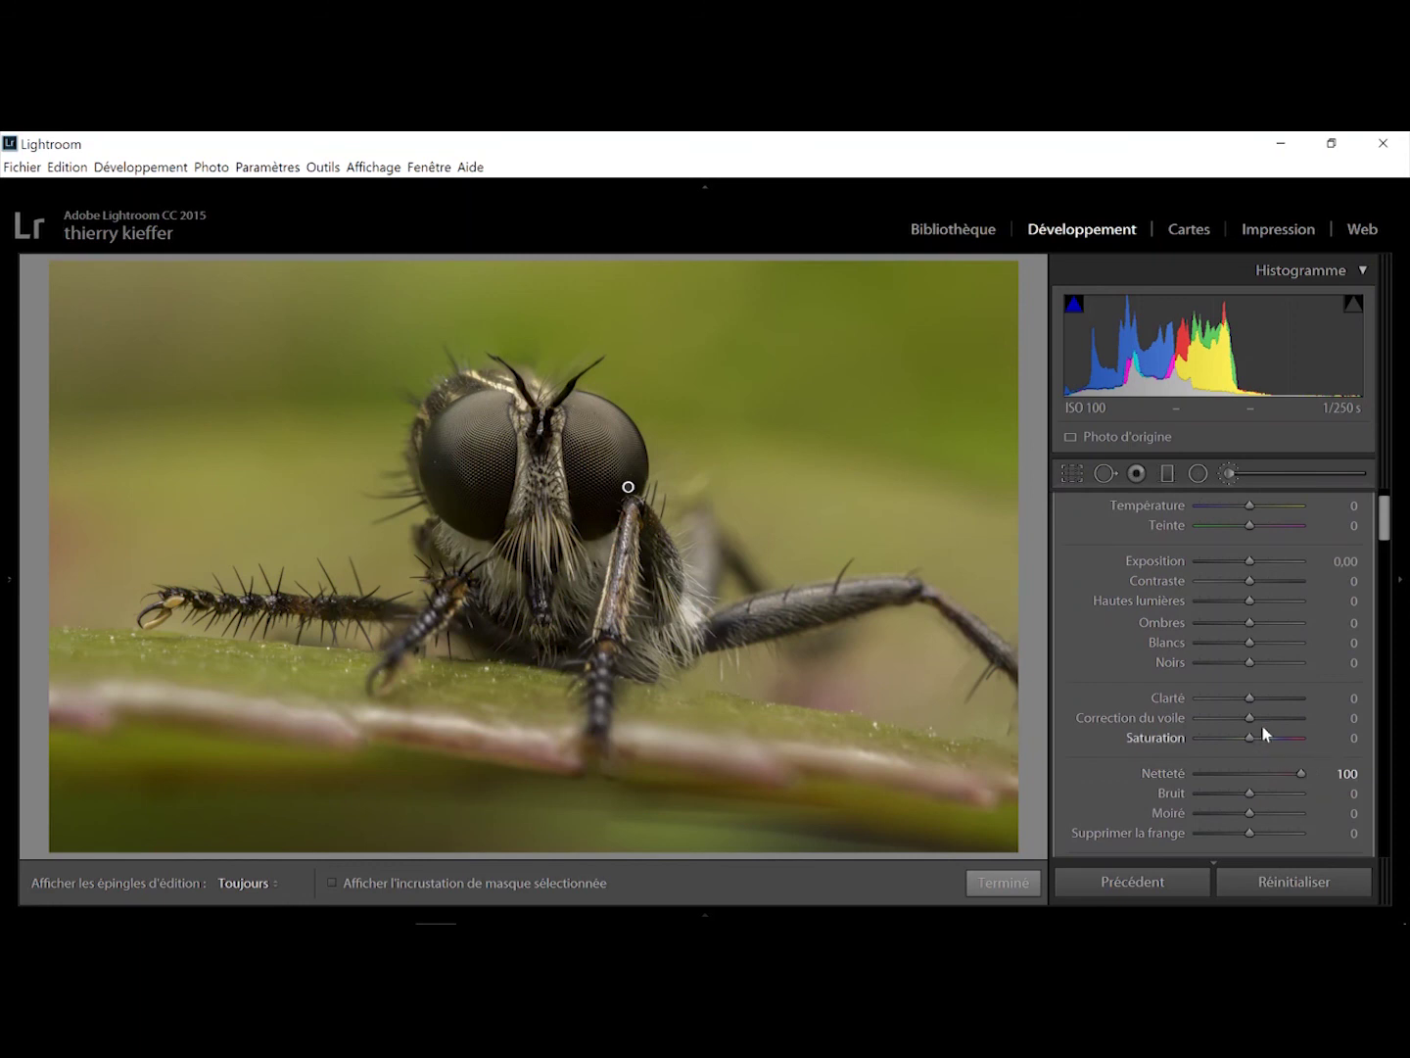
drag(1251, 698, 1259, 698)
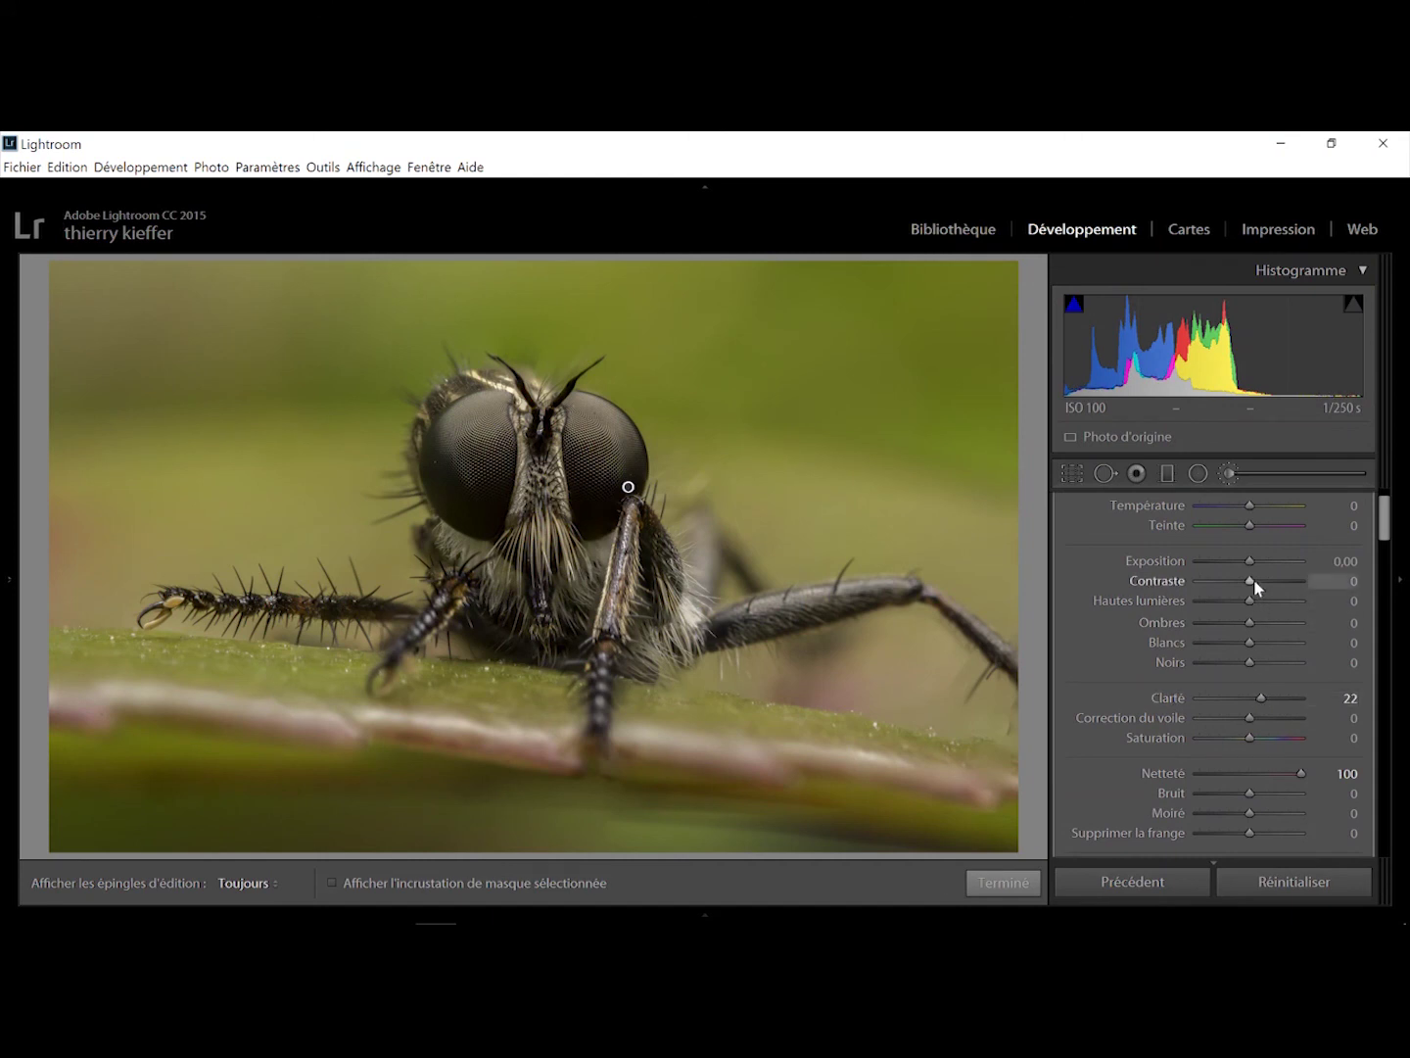
- Reset the masked fly's Contrast after a trial, set Shadows to 59 with slightly higher Saturation, and finish the brush adjustment
drag(1254, 579, 1173, 578)
double_click(1175, 582)
drag(1247, 622, 1278, 627)
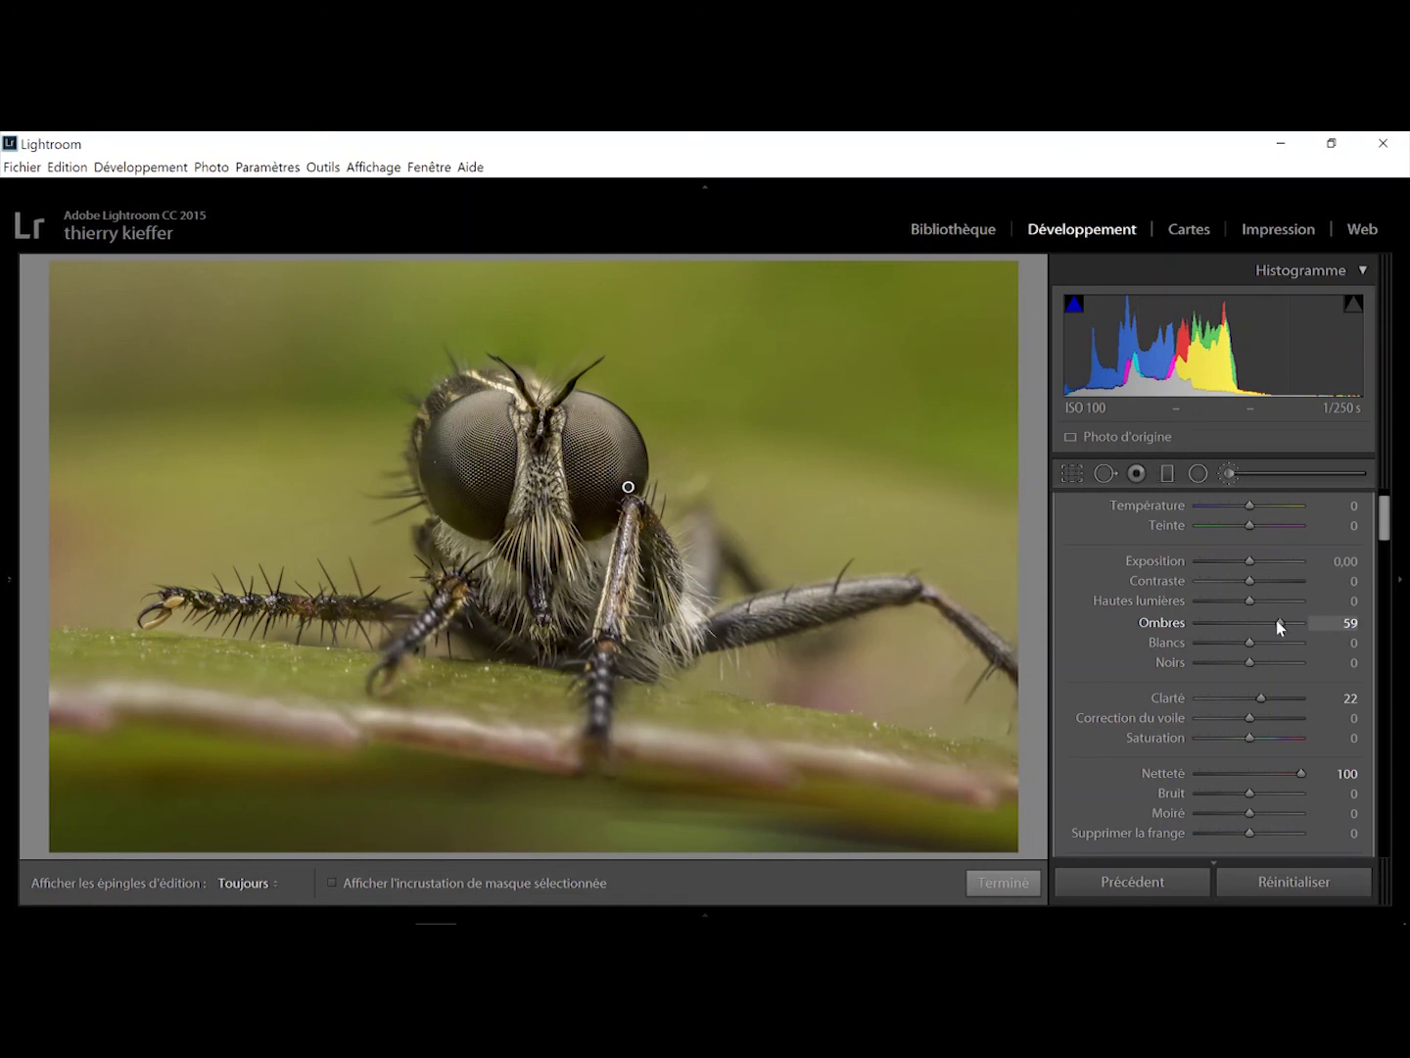
mouse_move(1252, 741)
mouse_down()
mouse_move(1349, 737)
mouse_move(1262, 736)
mouse_up()
click(1002, 883)
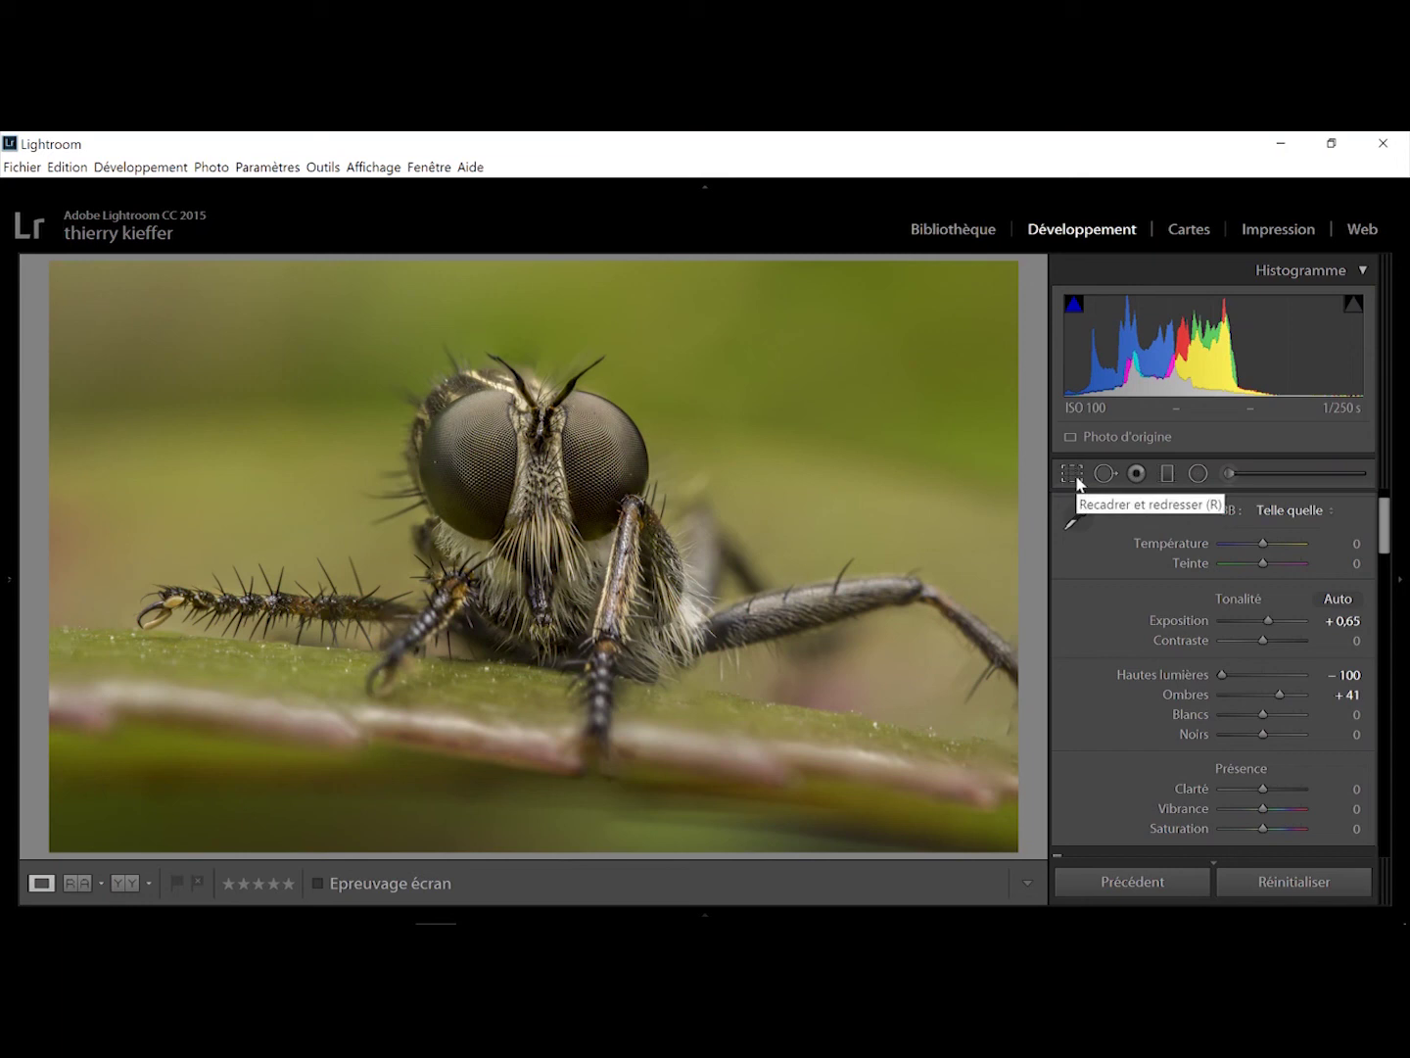
- Heal the blurred halo between the fly's antennae with a size 66 spot brush, sampling the clean green background above the head
click(516, 360)
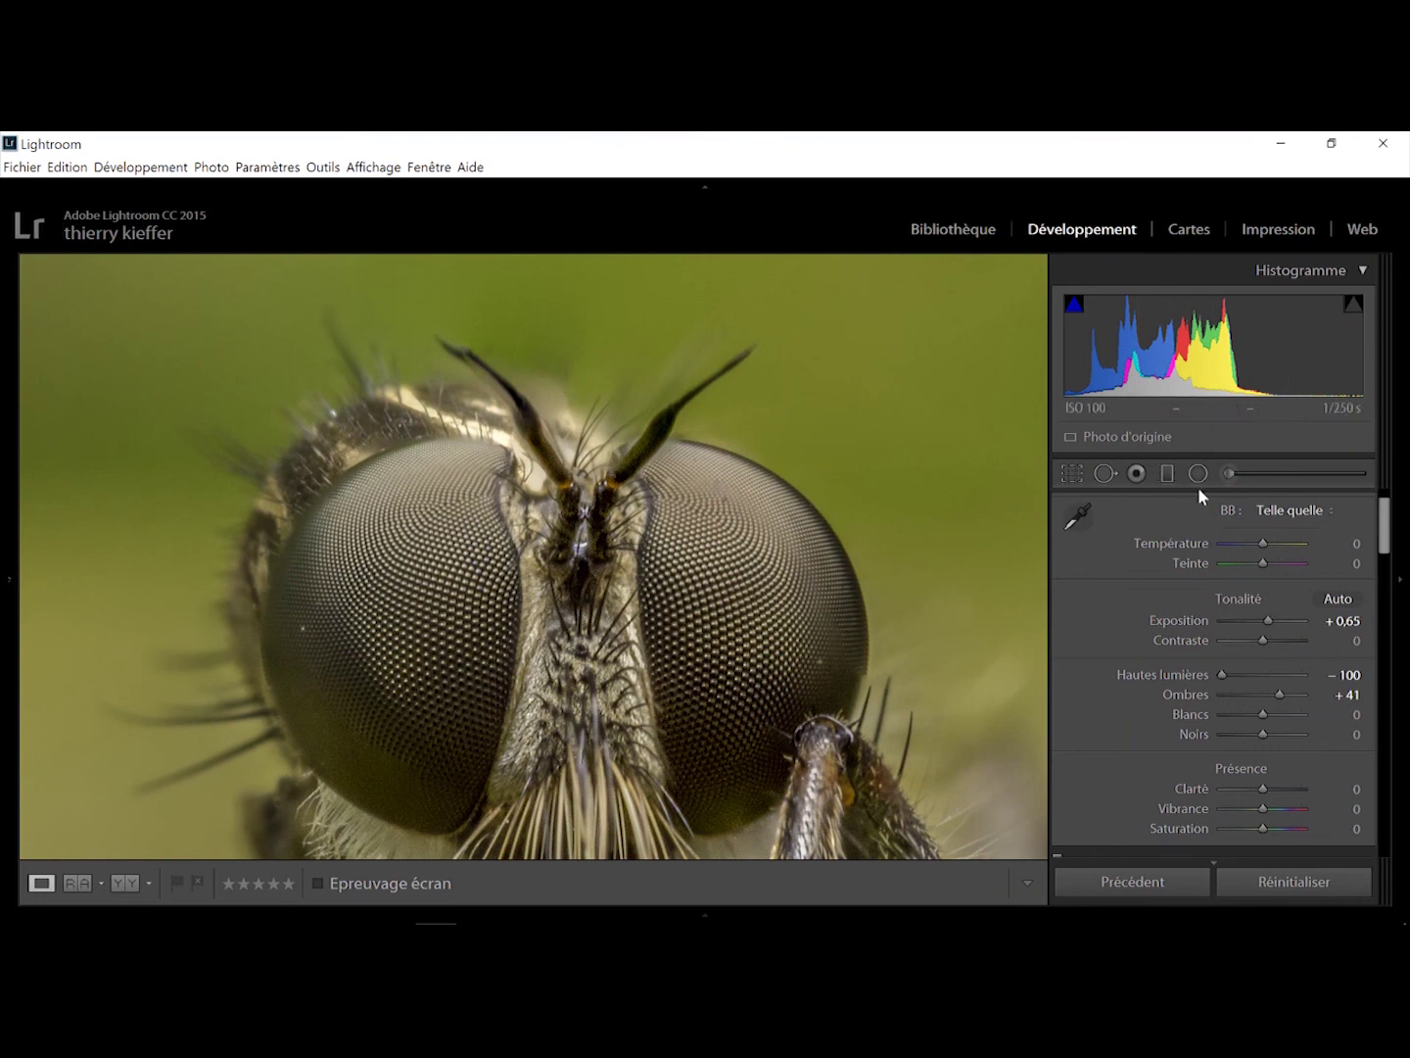
click(1117, 475)
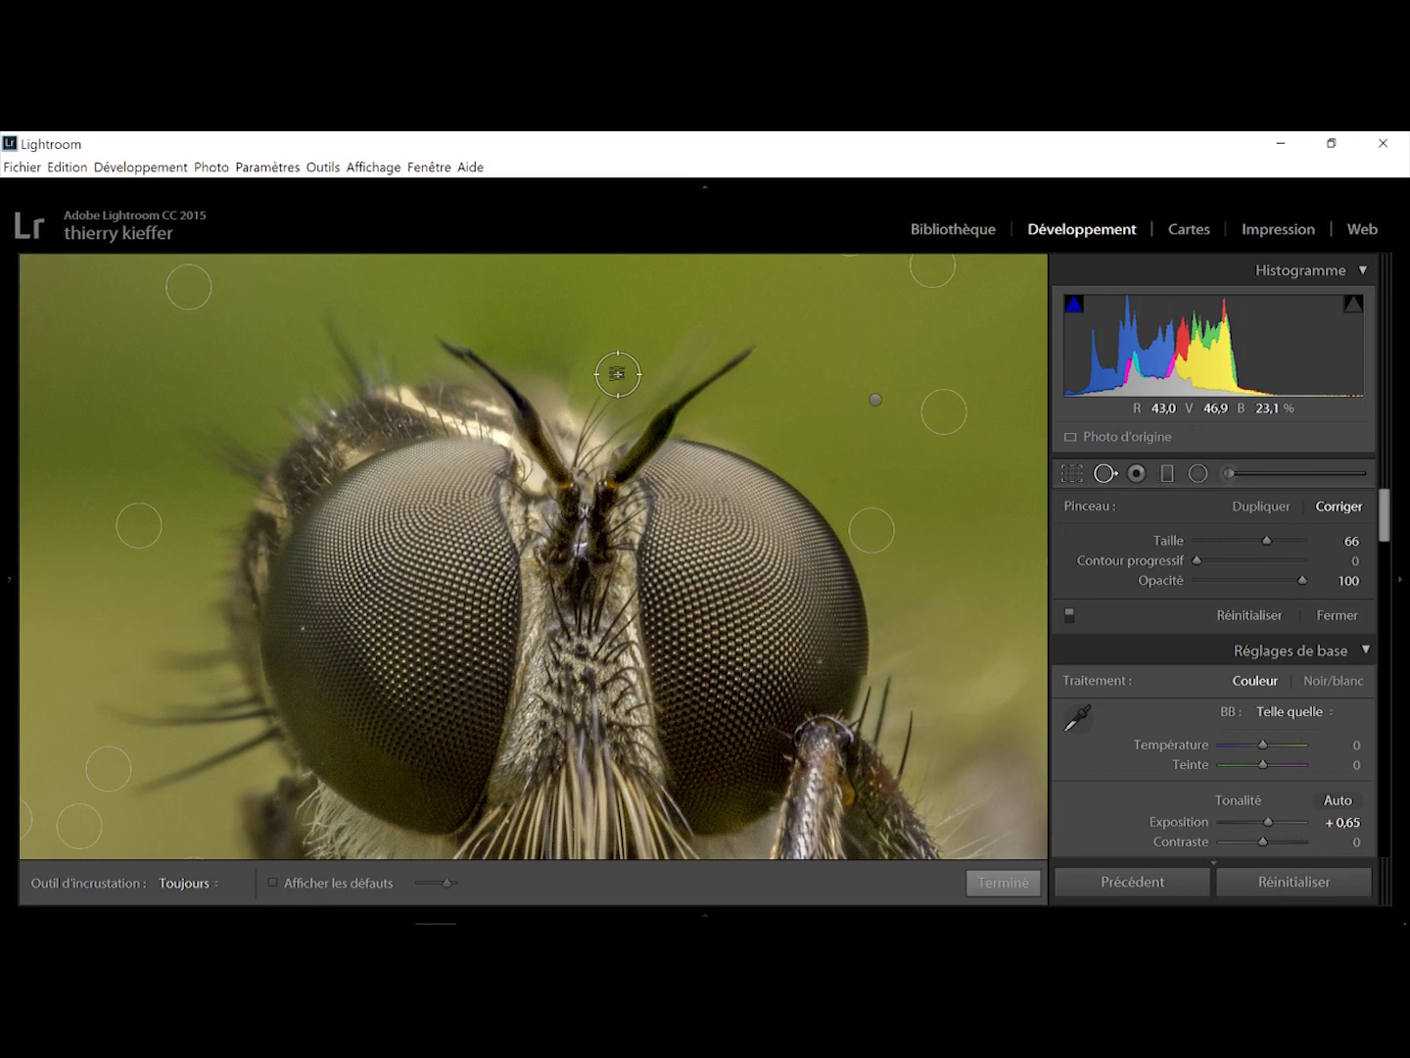
mouse_move(578, 407)
mouse_down()
mouse_move(534, 357)
mouse_move(505, 351)
mouse_up()
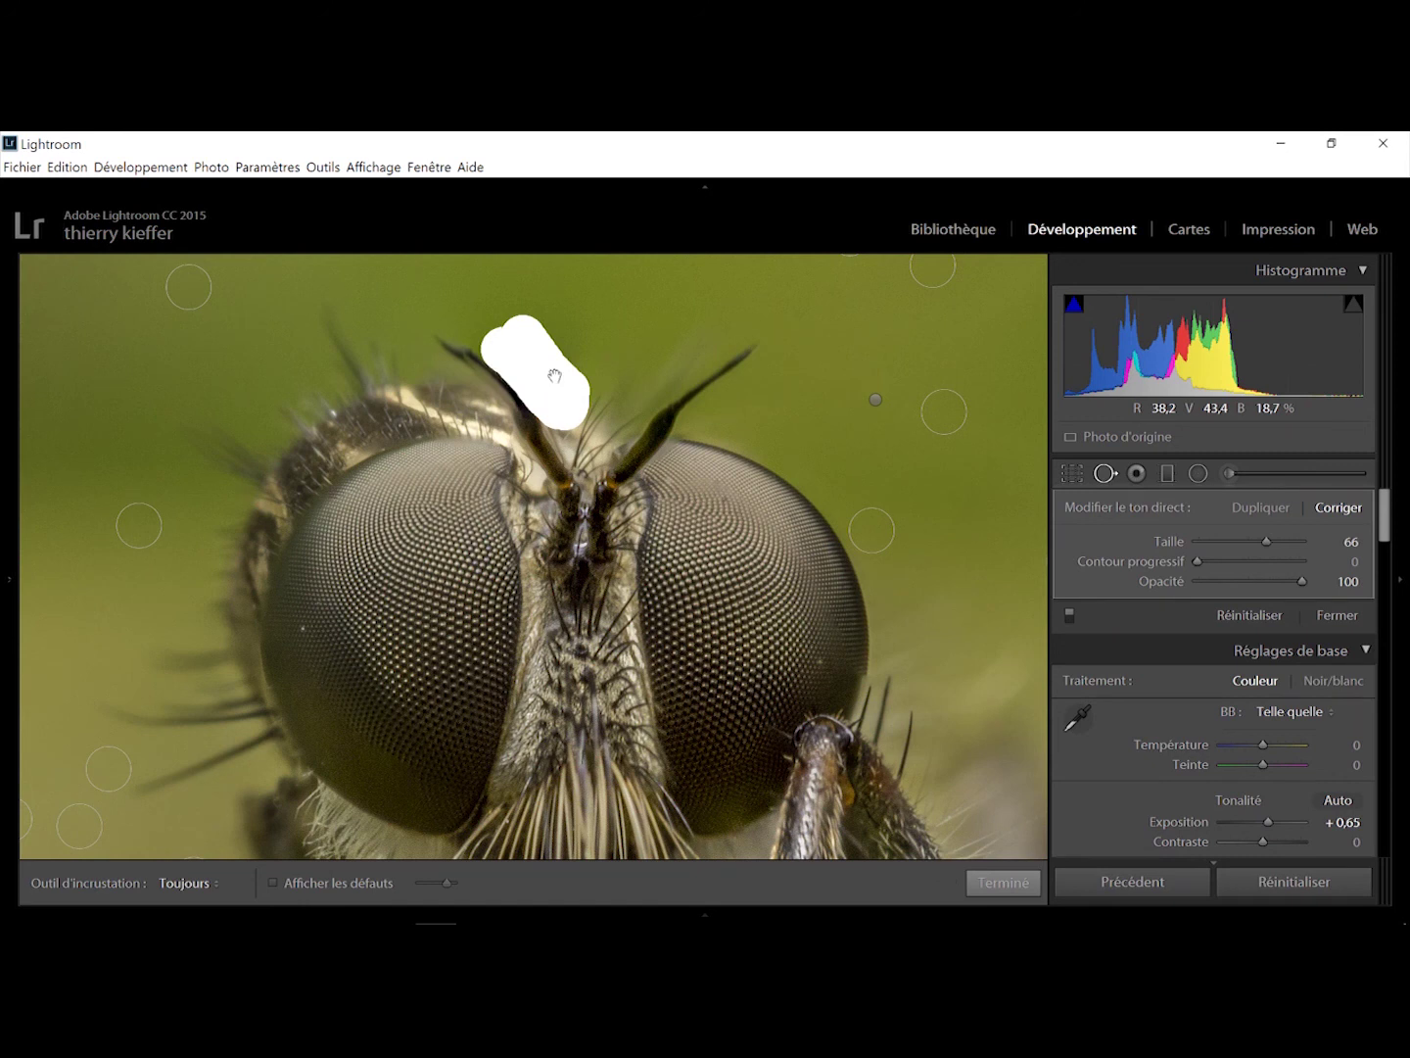
drag(554, 376, 657, 424)
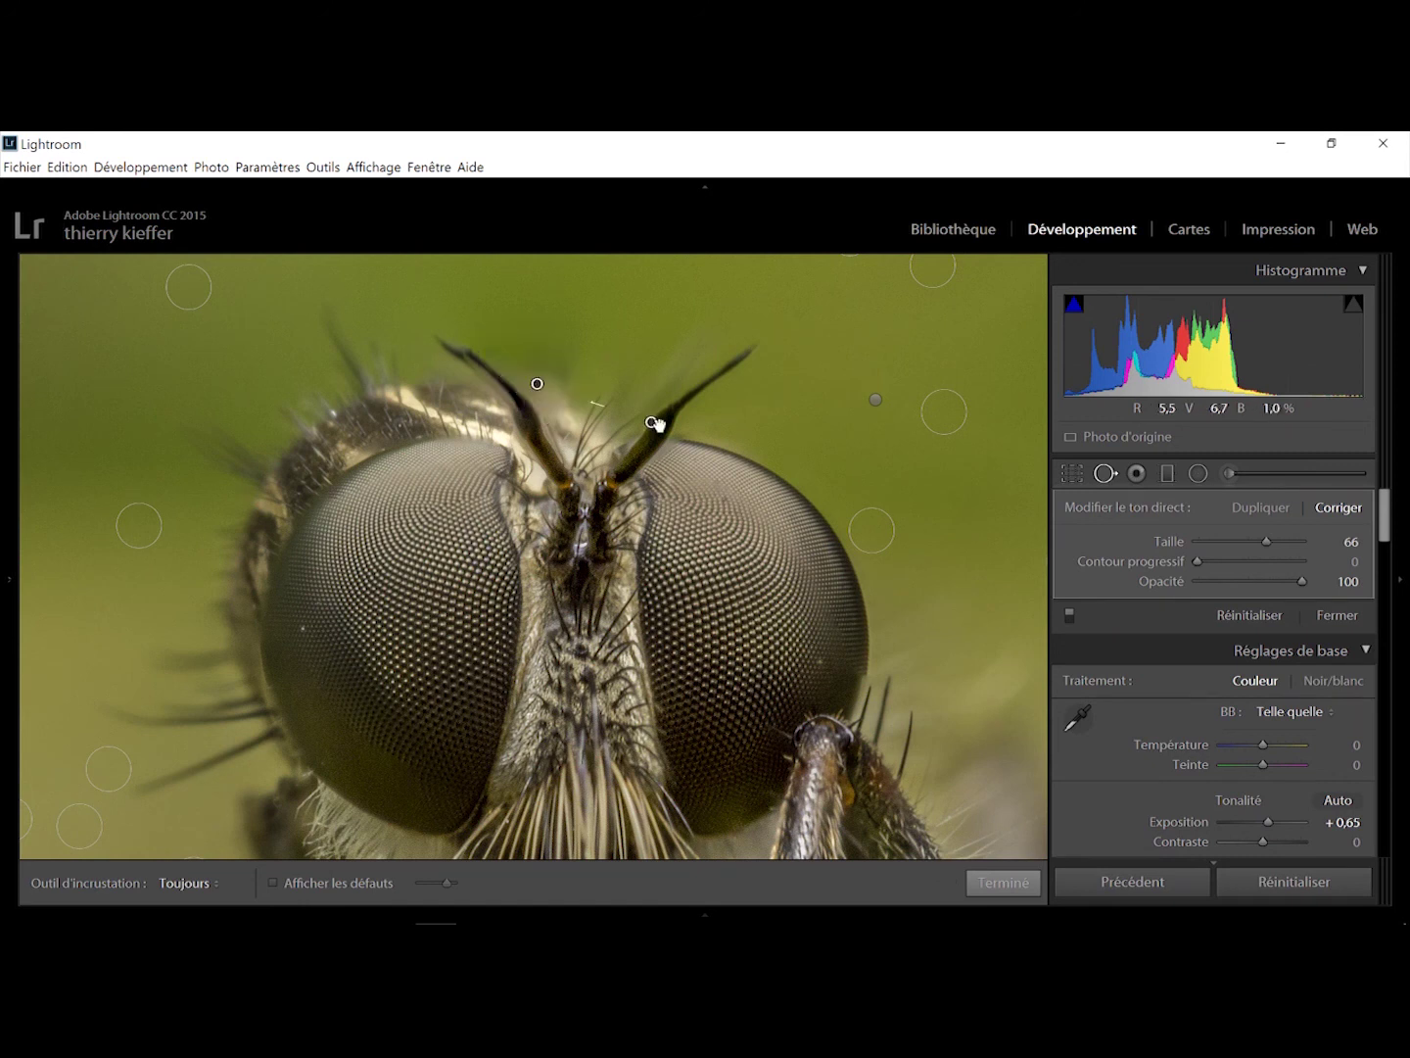
drag(650, 420, 631, 314)
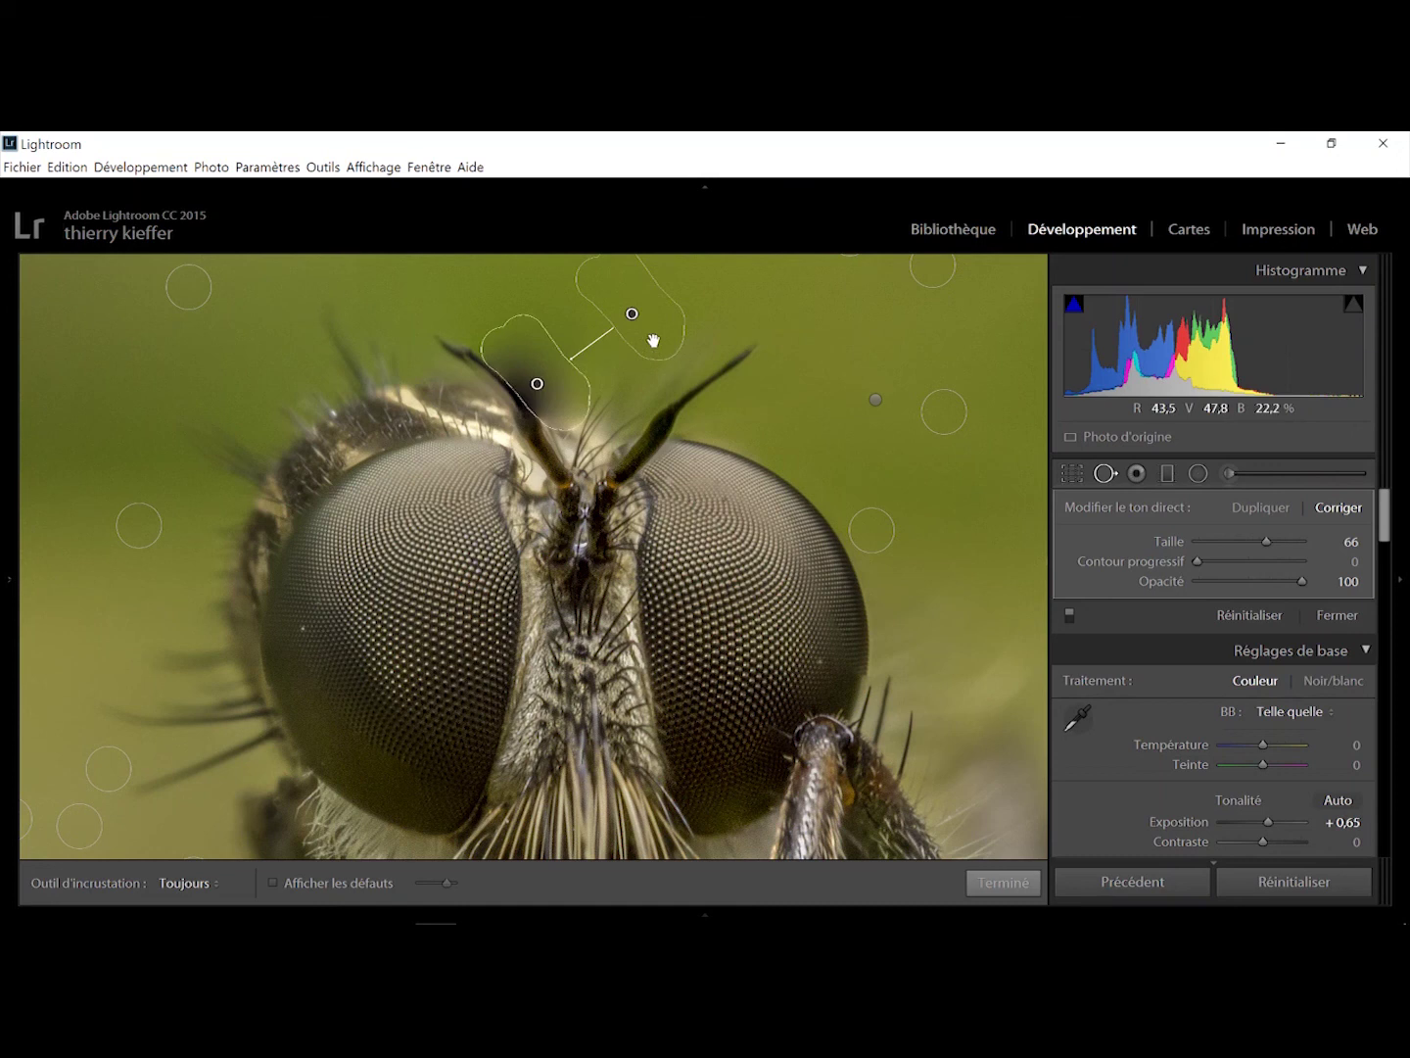
drag(653, 340, 671, 308)
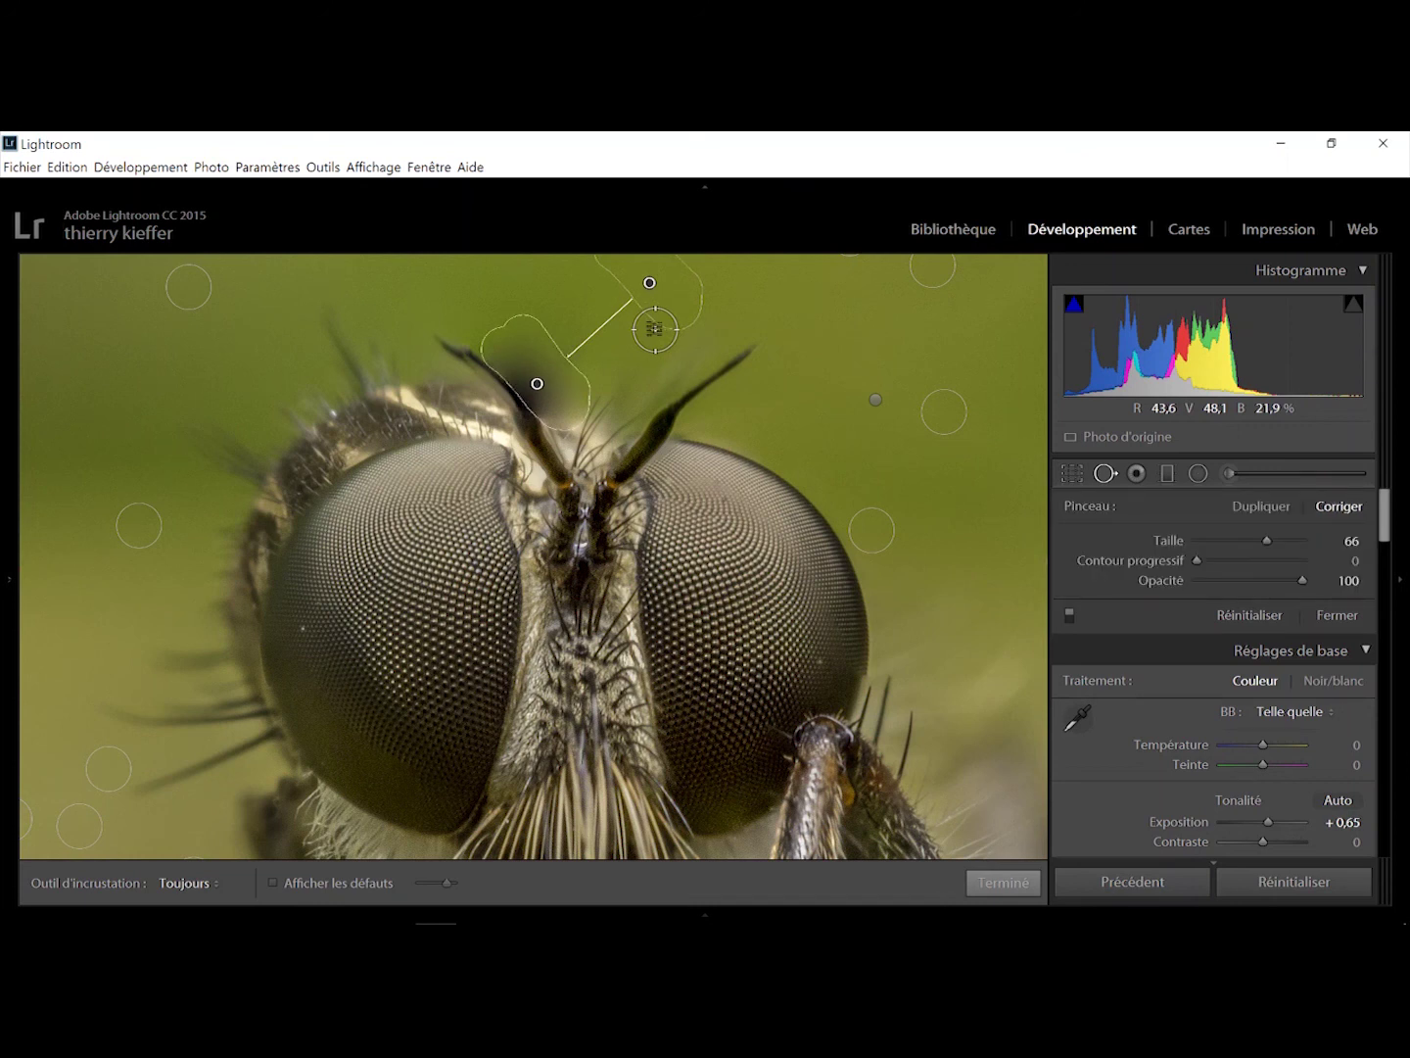
- Finish the spot healing and crop the photo to a 16 x 9 aspect ratio, shifting the image slightly down within the crop frame
click(1000, 884)
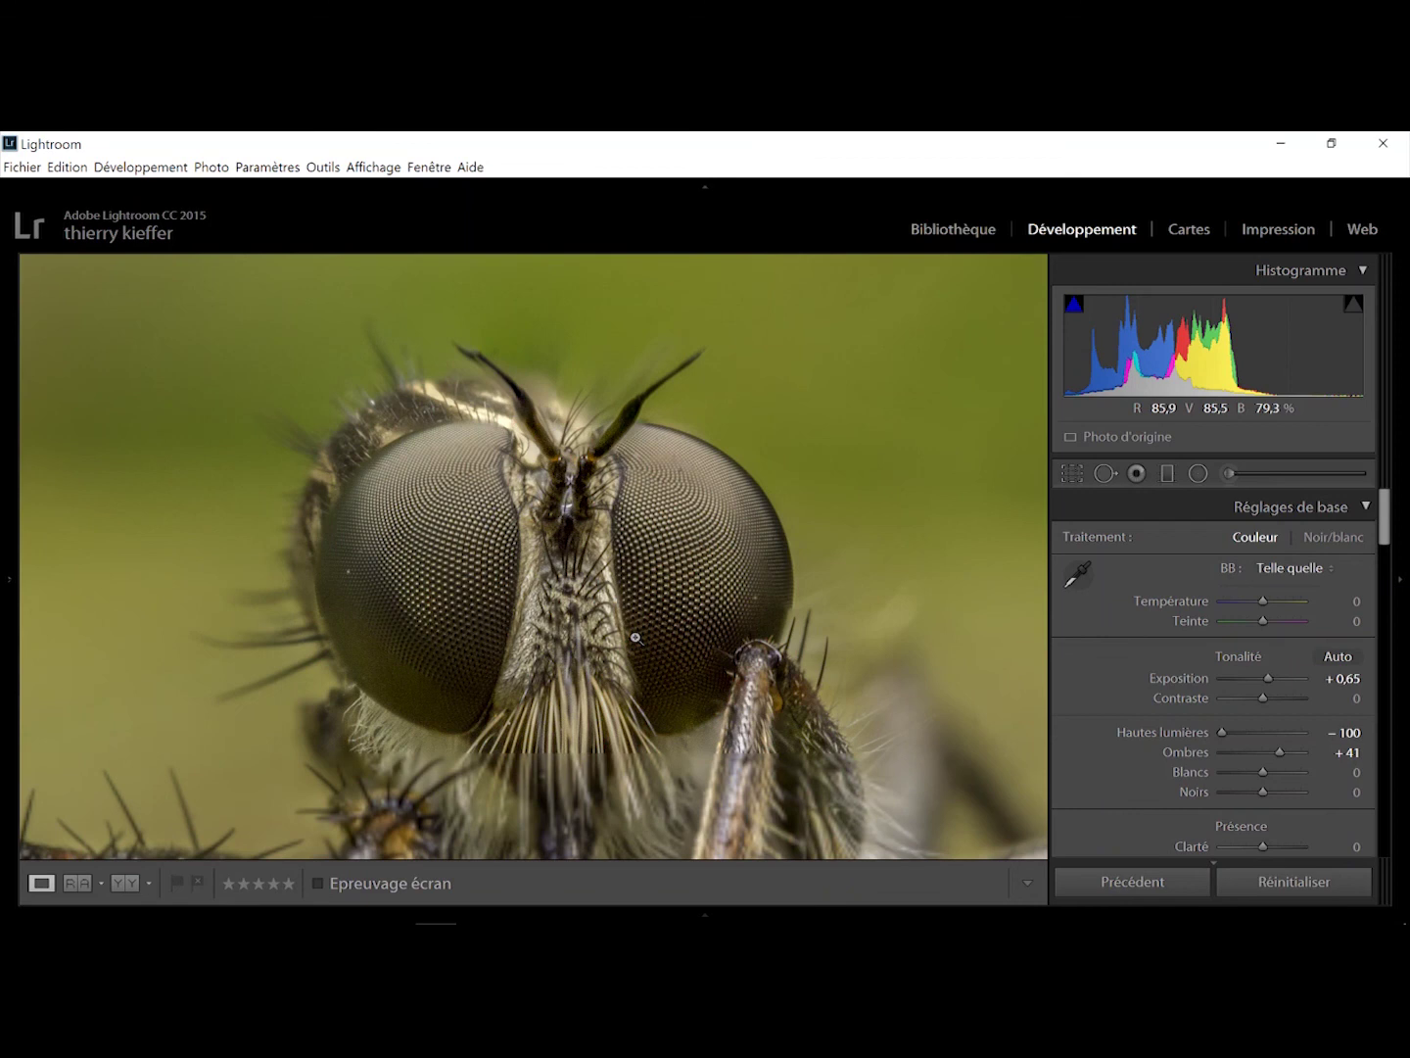
click(1072, 474)
click(1071, 475)
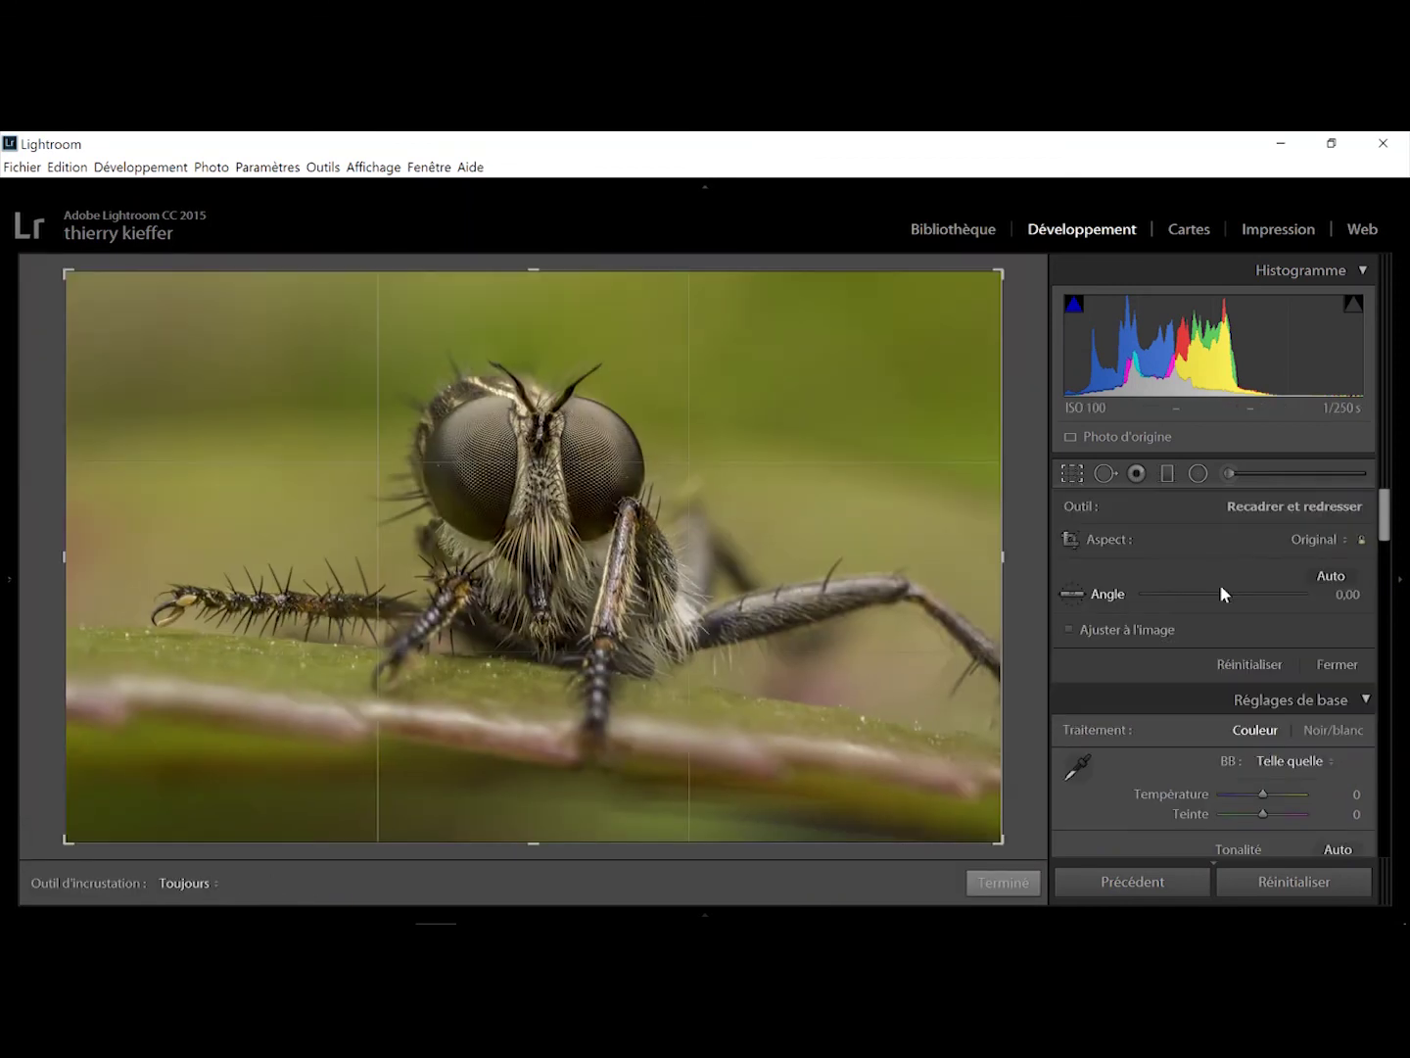
click(1319, 540)
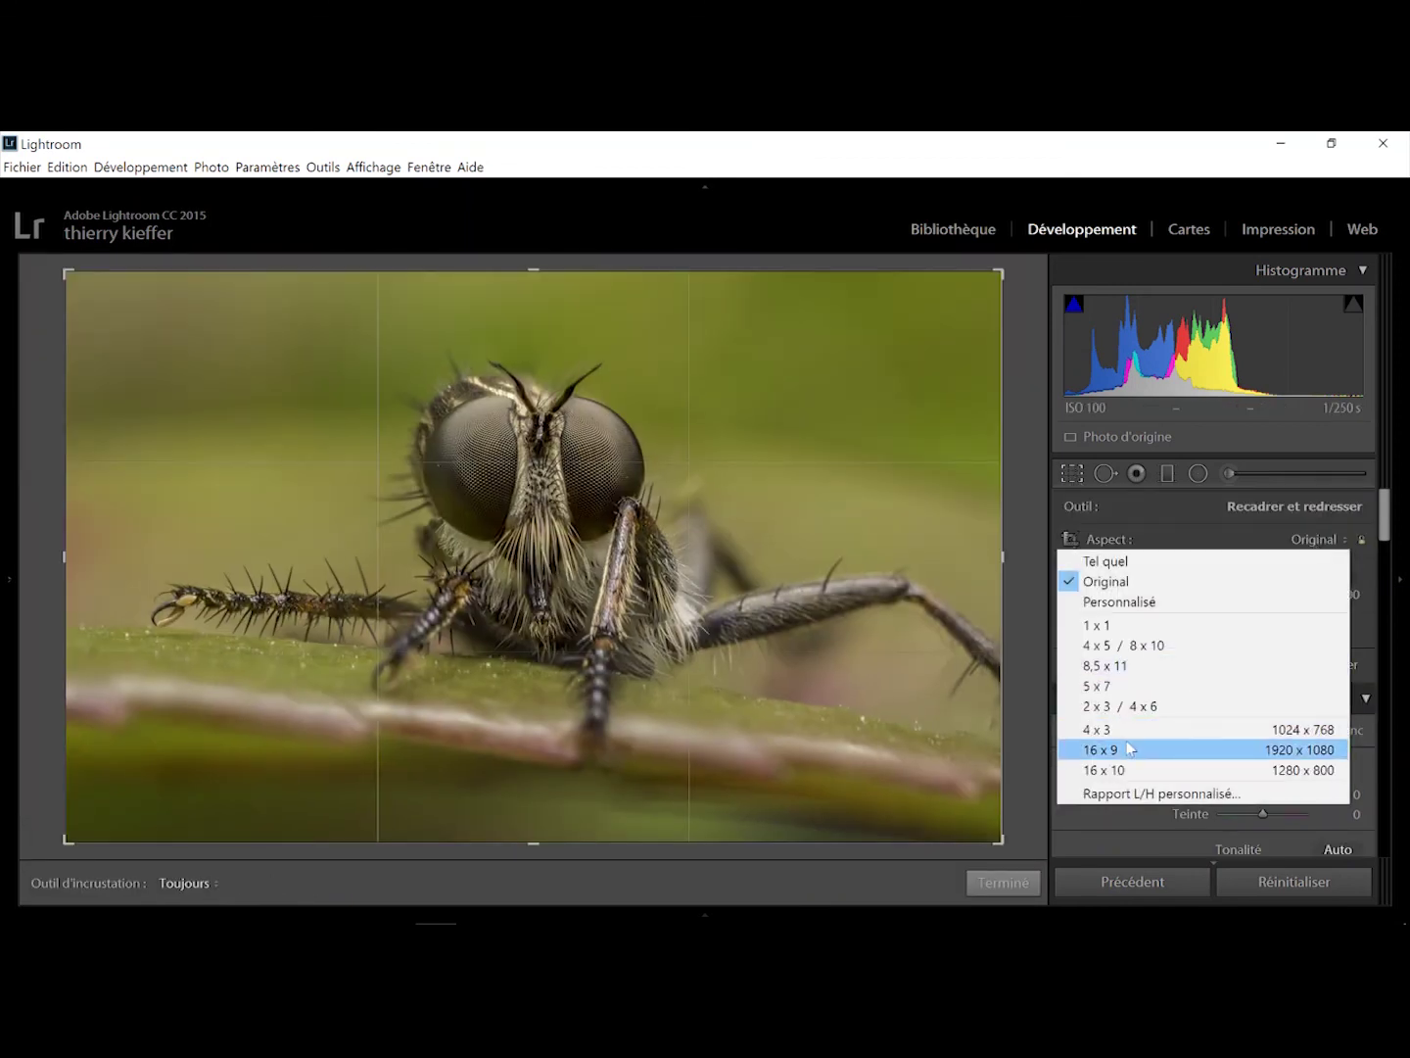
click(1117, 746)
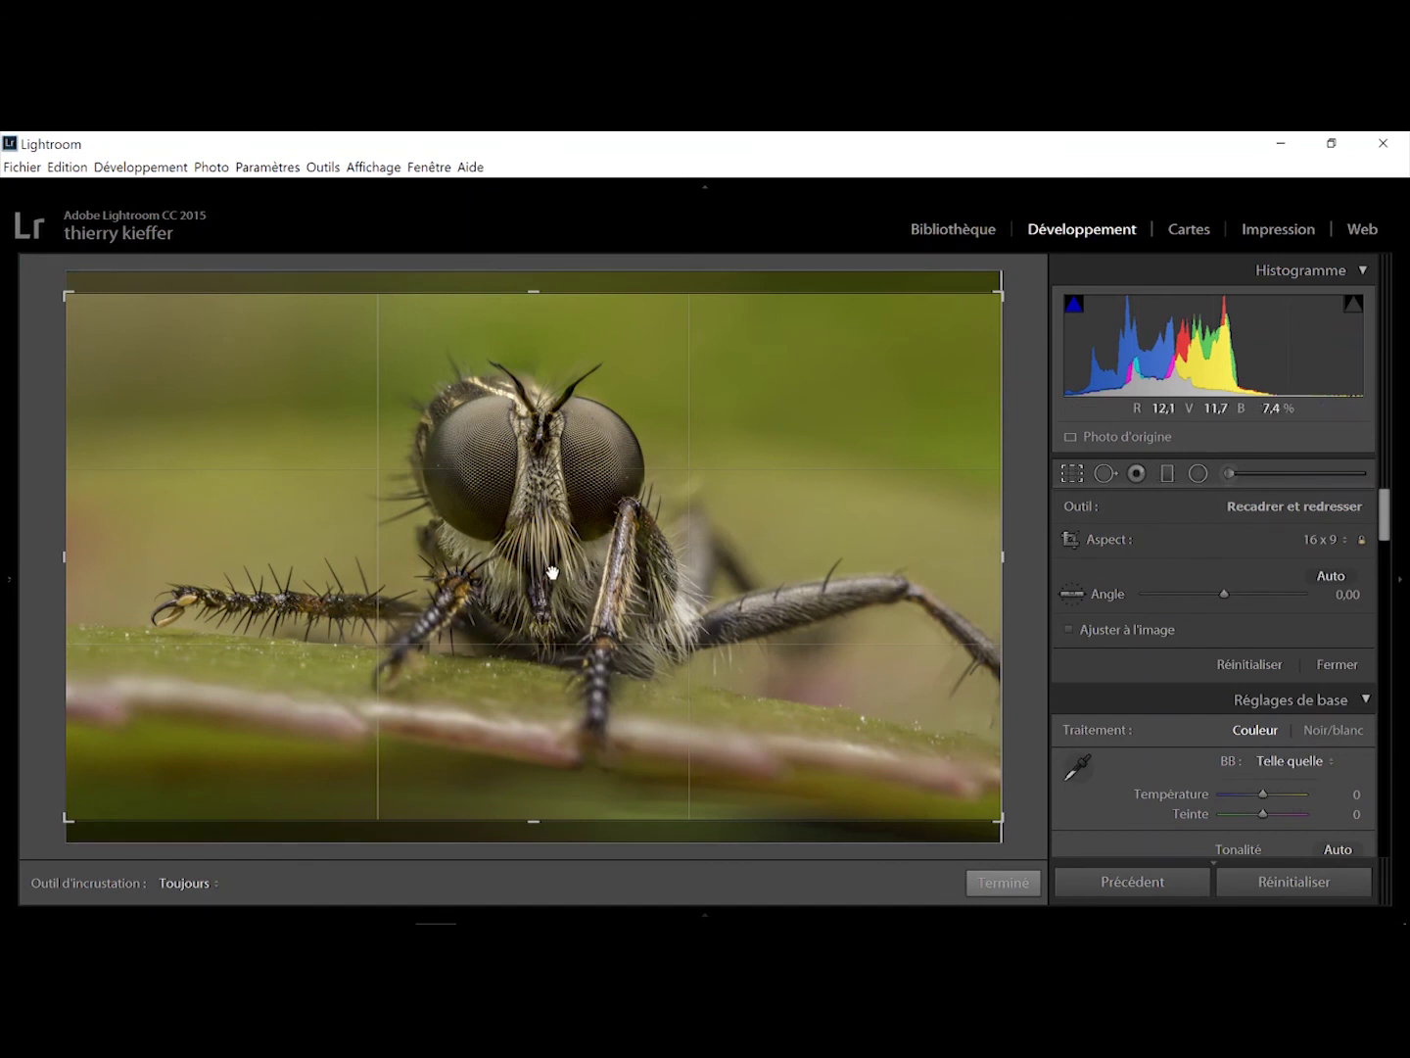
drag(552, 572, 551, 578)
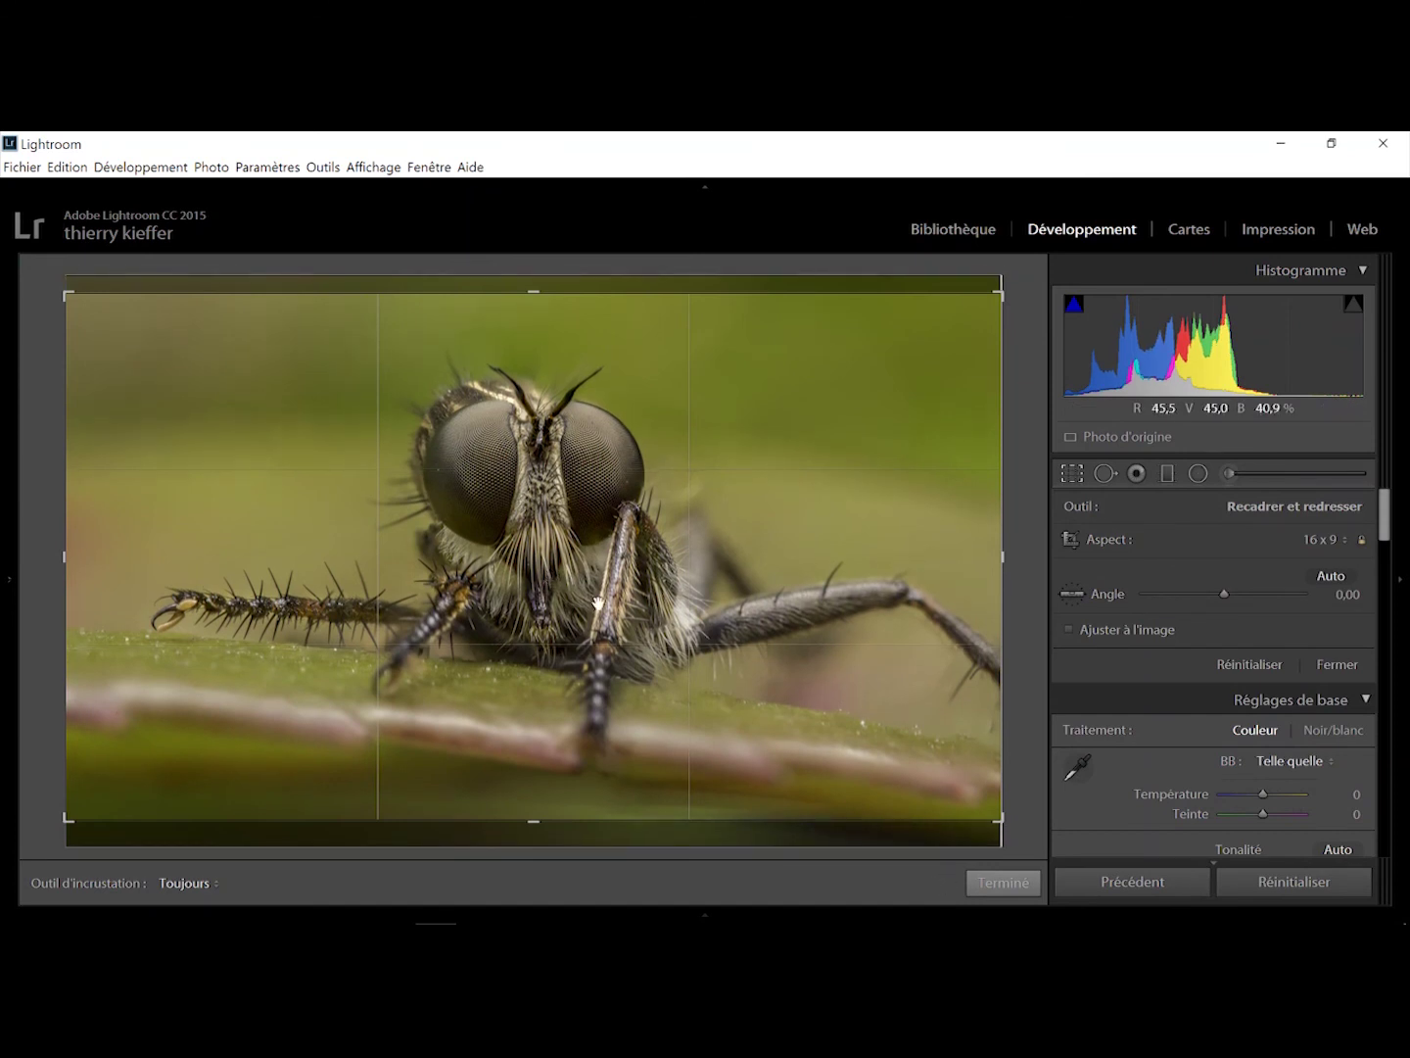
click(986, 881)
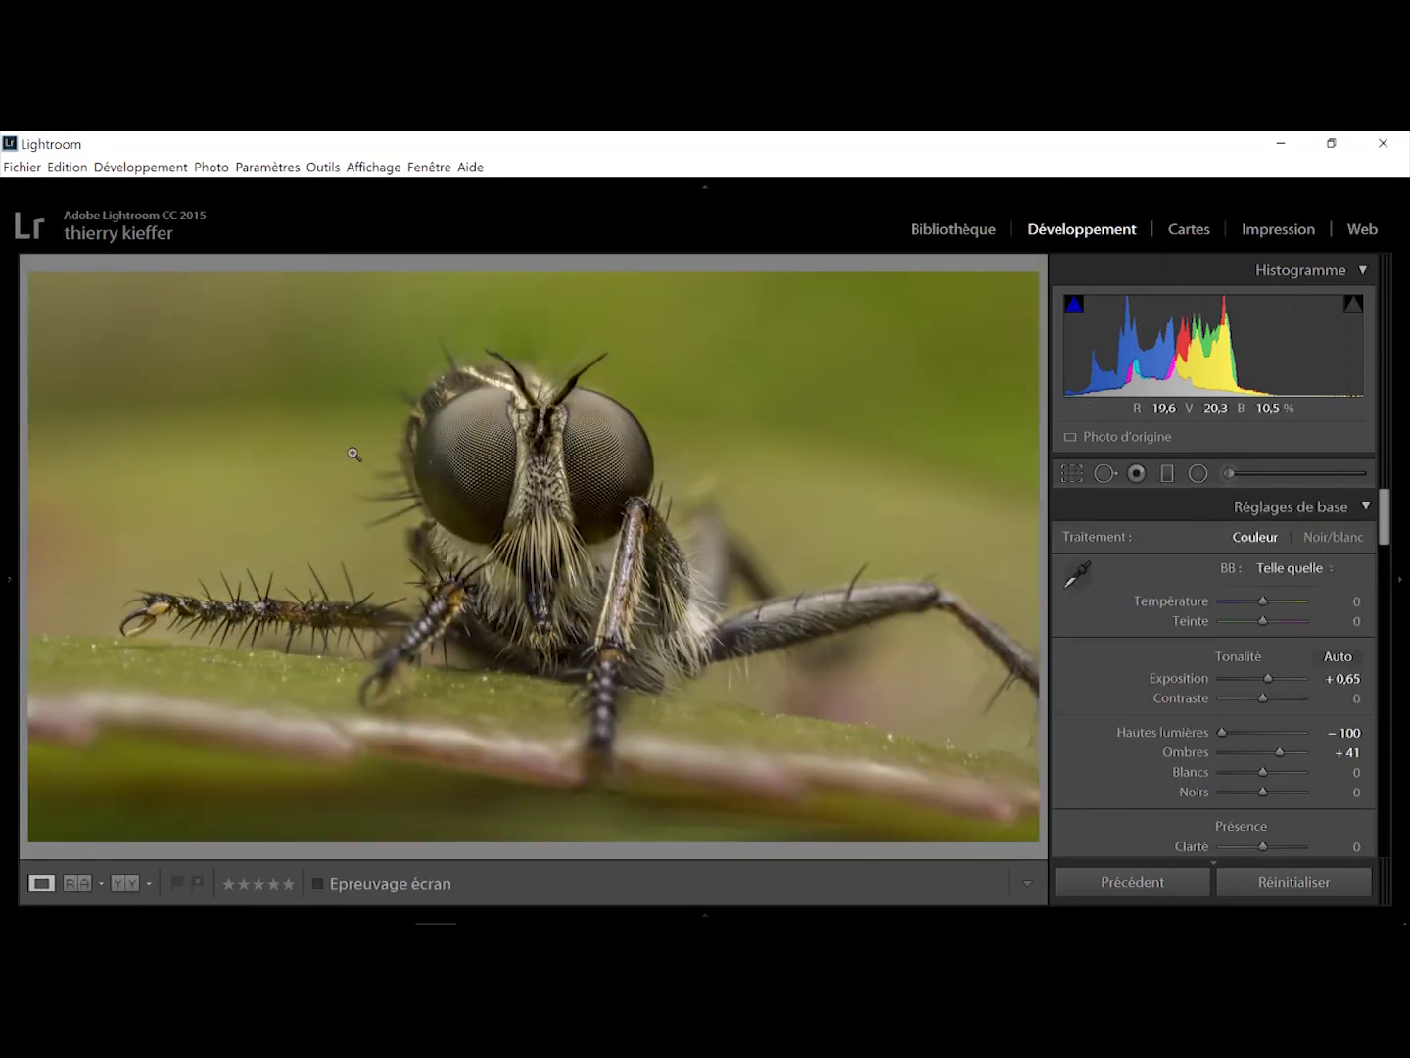
- Export the photo with the previous export settings, overwriting the existing file 14072017-DSC_1518-Modifier-2.jpg
click(22, 166)
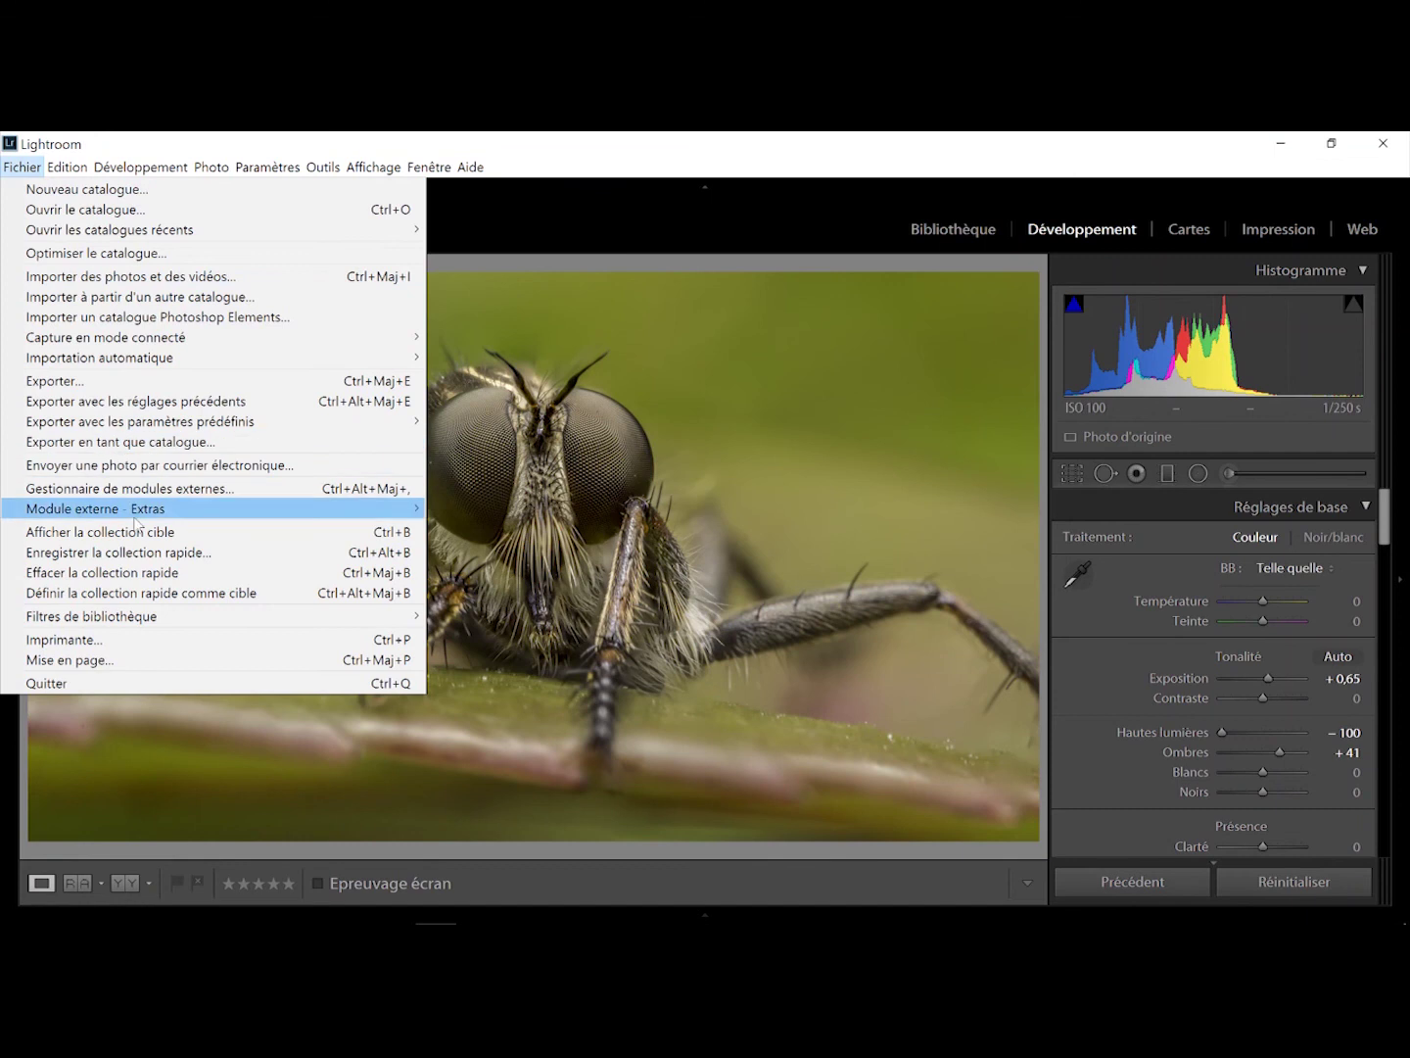
click(121, 401)
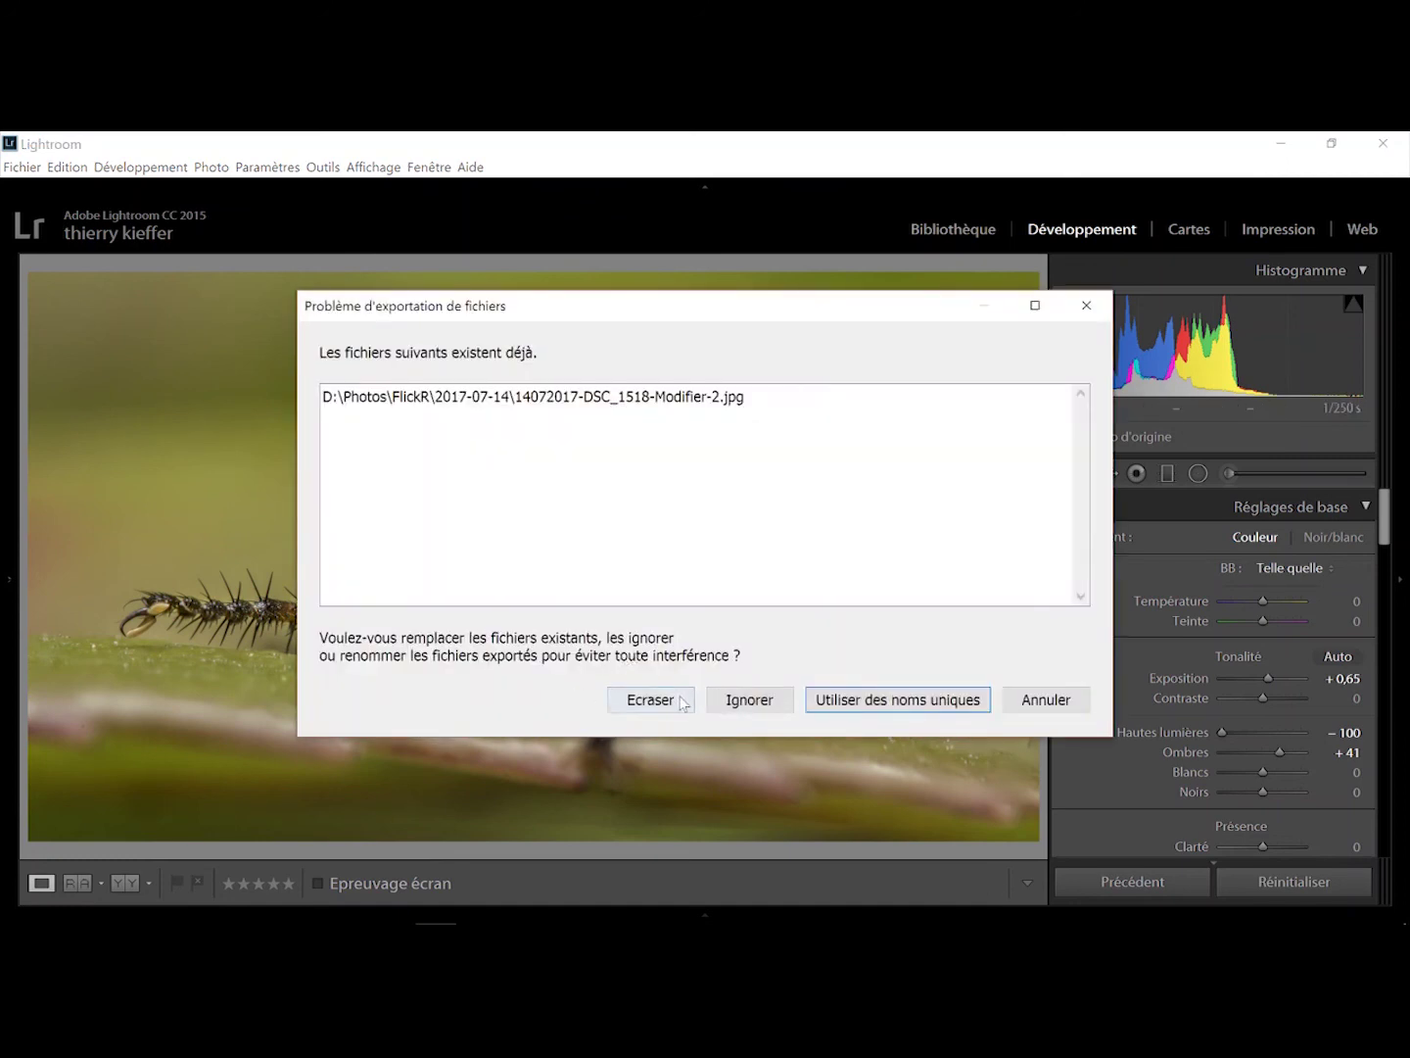
click(642, 700)
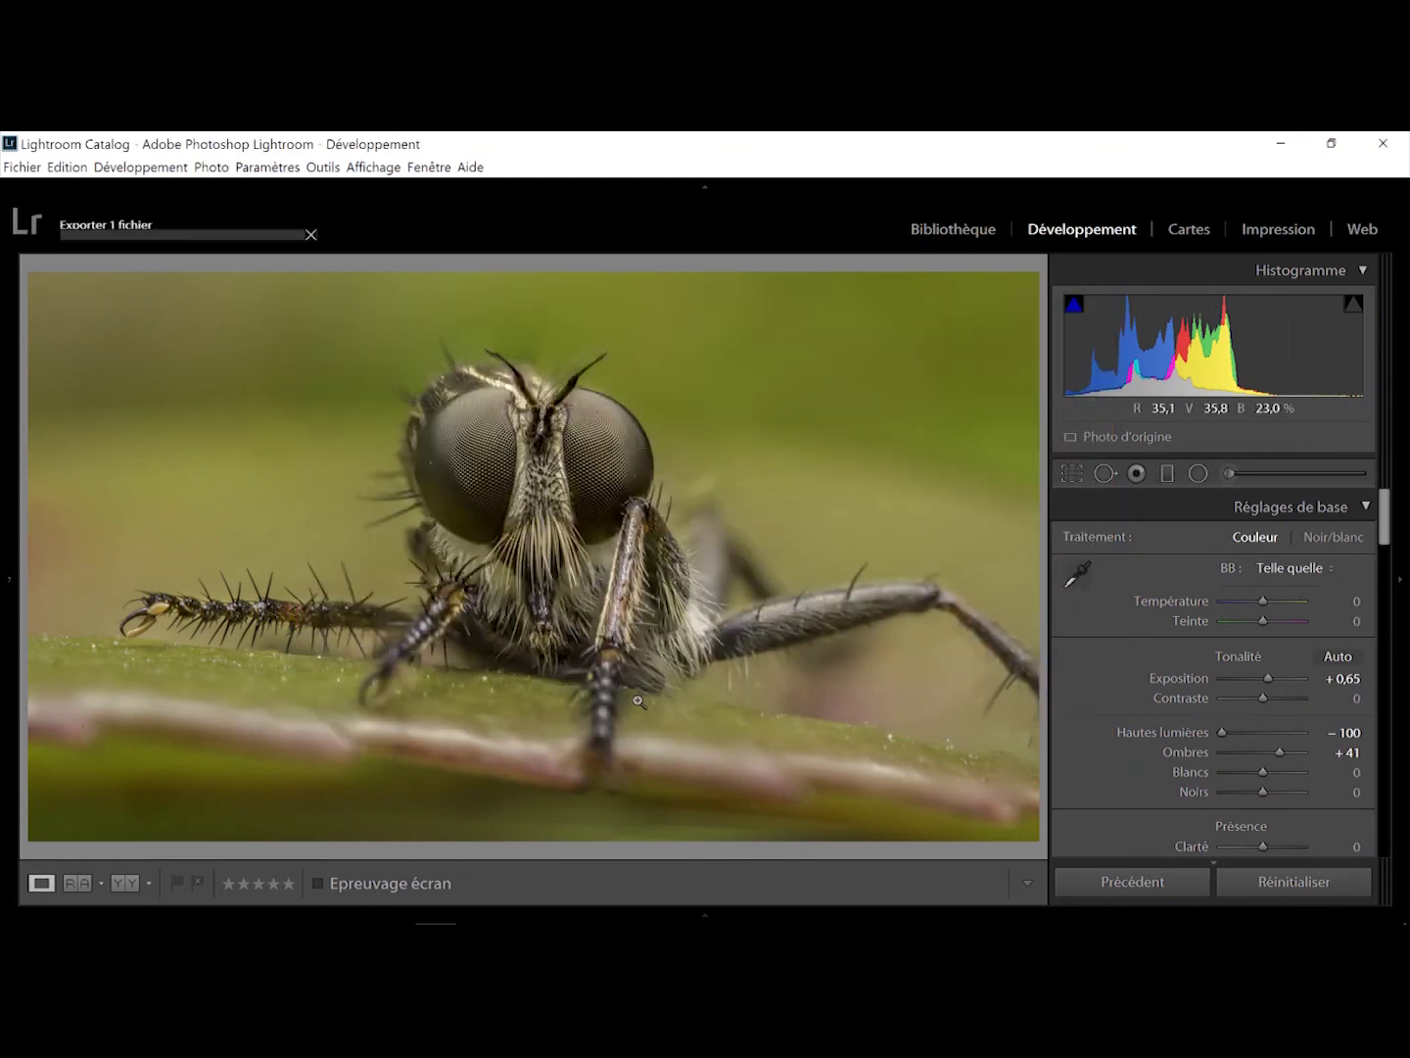